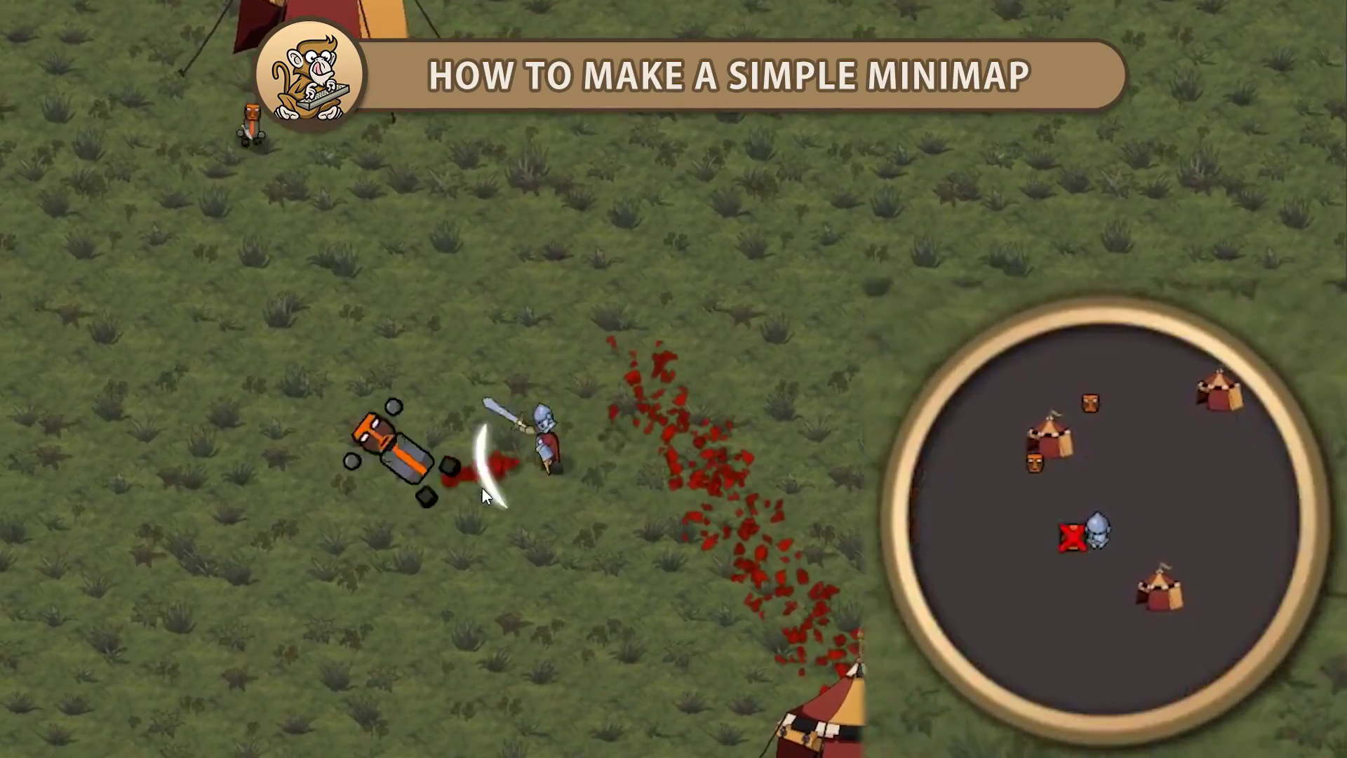
pyautogui.click(481, 303)
pyautogui.click(736, 213)
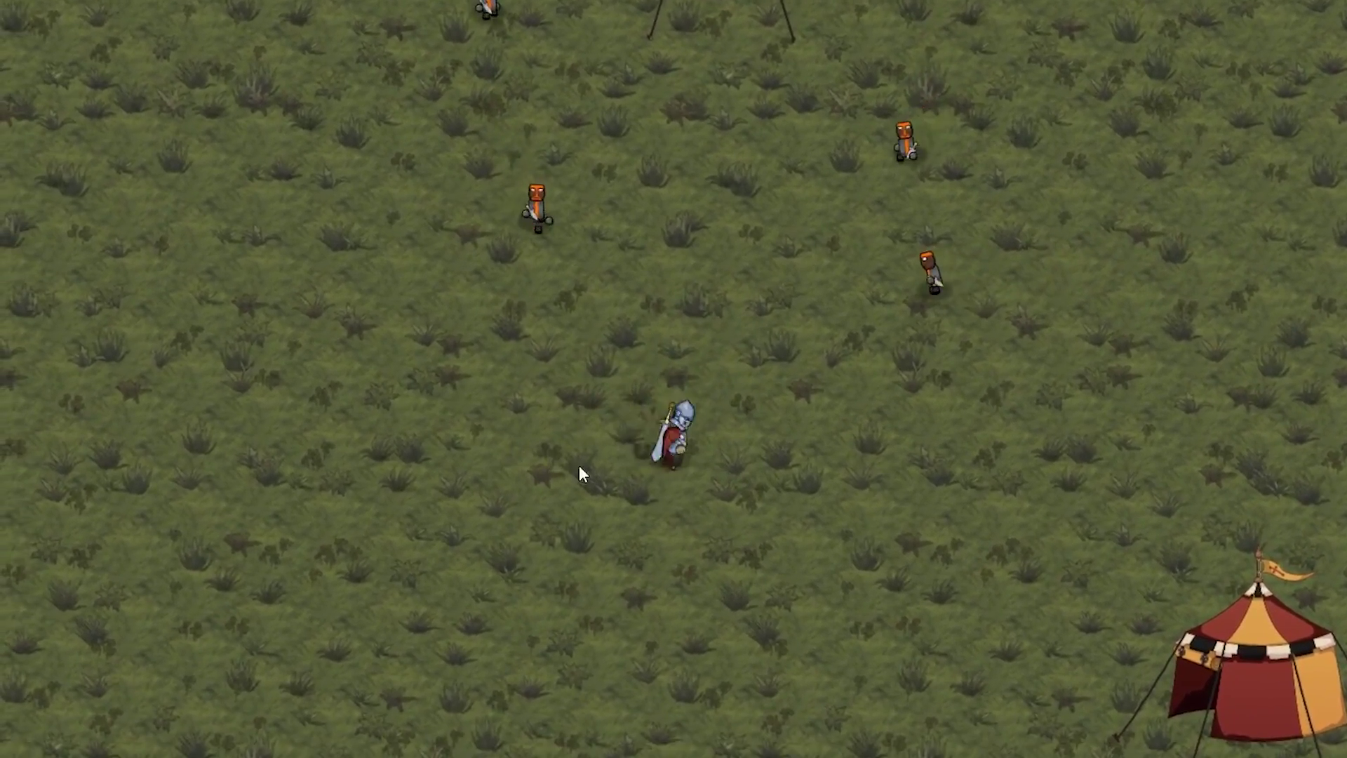
pyautogui.press('a')
pyautogui.press('d')
pyautogui.press('s')
pyautogui.click(696, 606)
pyautogui.press('a')
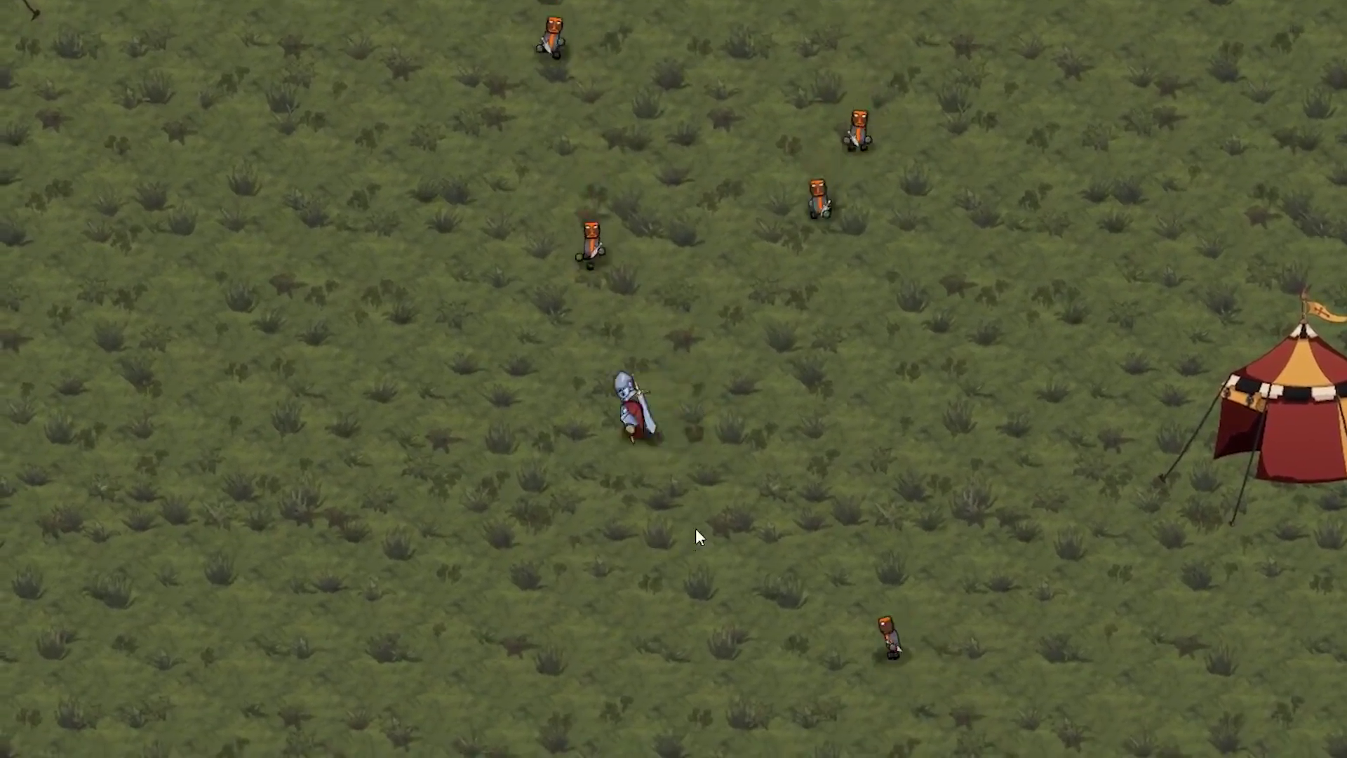
pyautogui.press('a')
pyautogui.press('w')
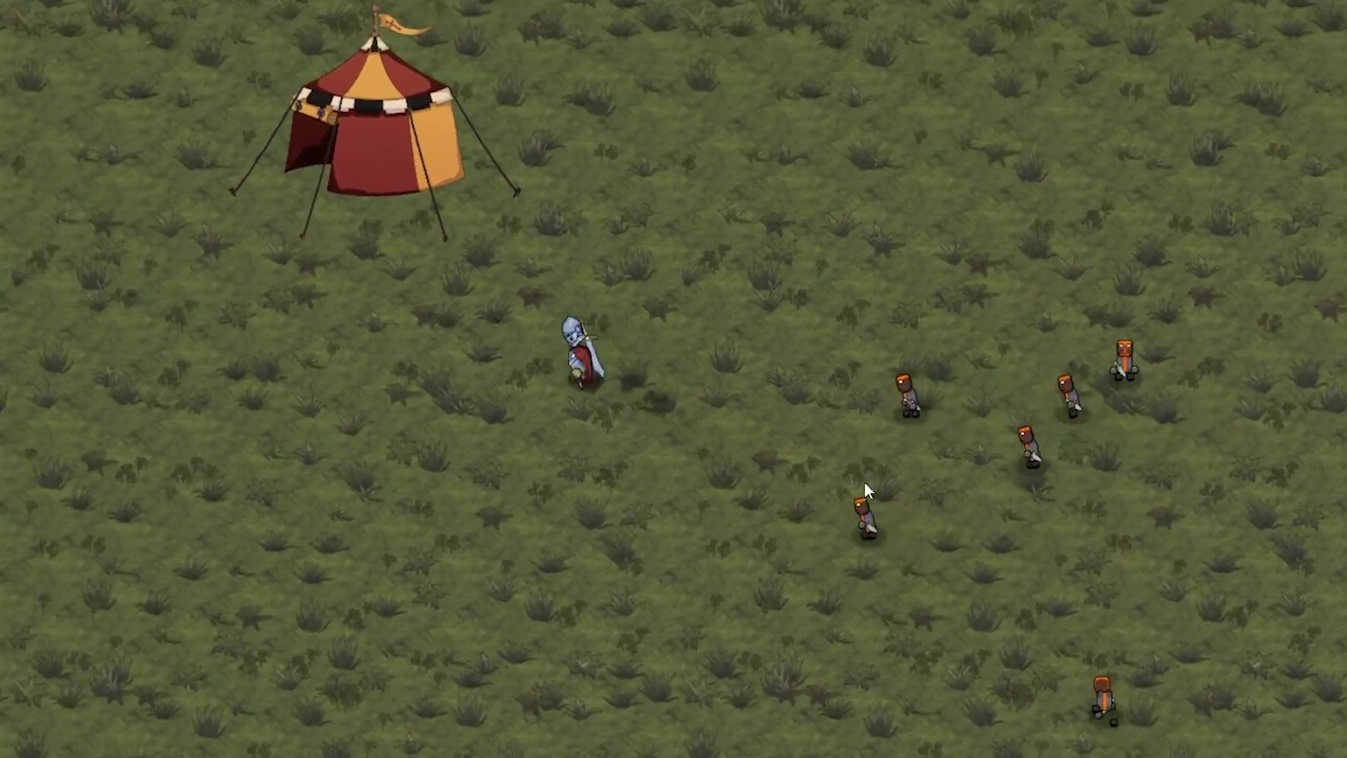
pyautogui.press('s')
pyautogui.press('d')
pyautogui.click(820, 450)
pyautogui.click(765, 334)
pyautogui.click(766, 341)
pyautogui.click(770, 355)
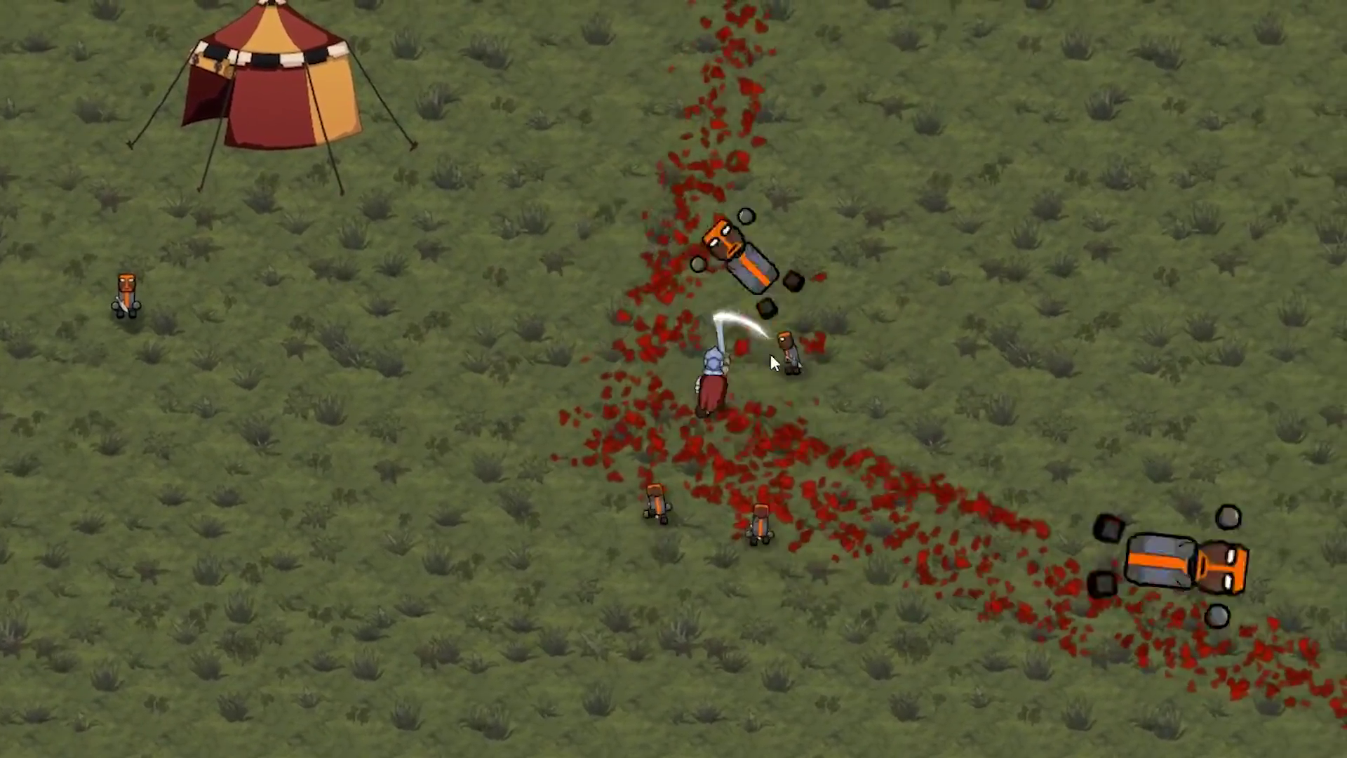
pyautogui.click(764, 386)
pyautogui.press('s')
pyautogui.click(667, 456)
pyautogui.click(586, 457)
pyautogui.press('d')
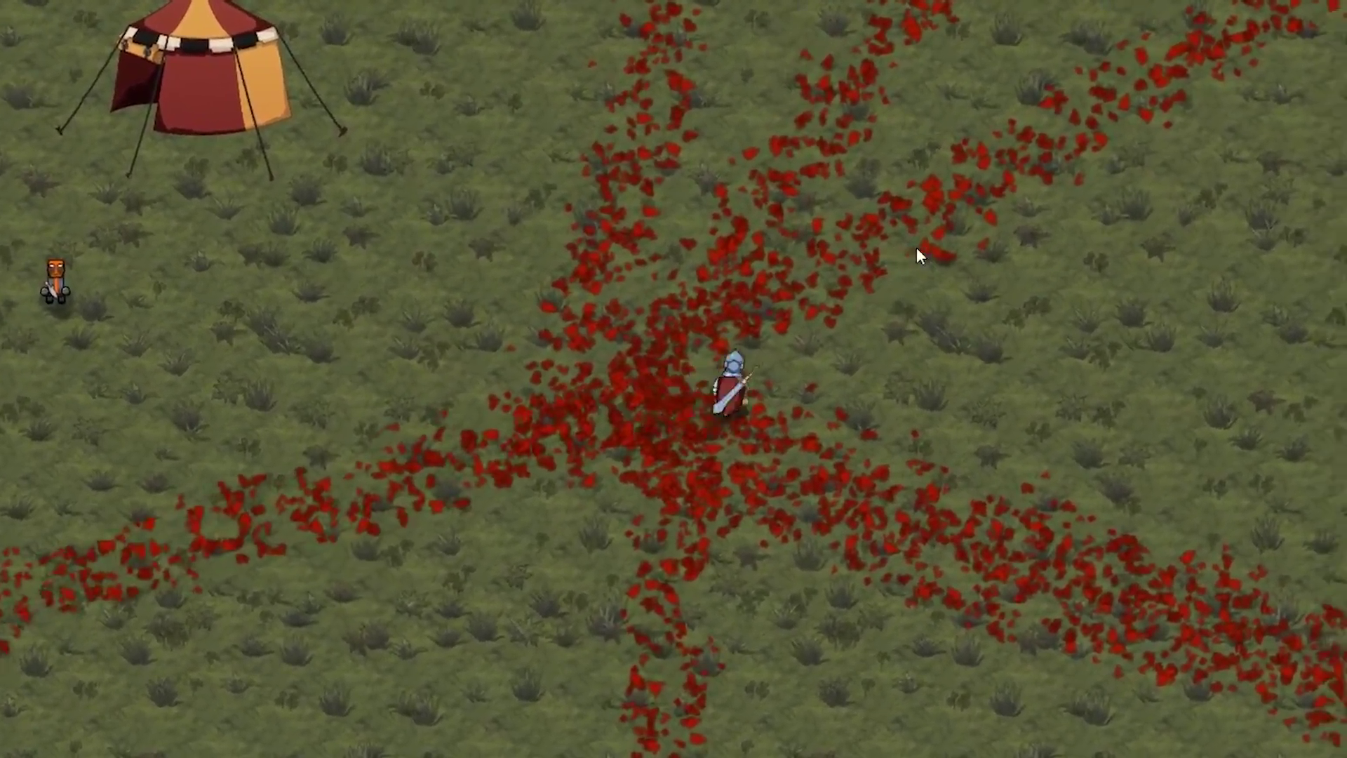
pyautogui.press('w')
pyautogui.press('w')
pyautogui.press('d')
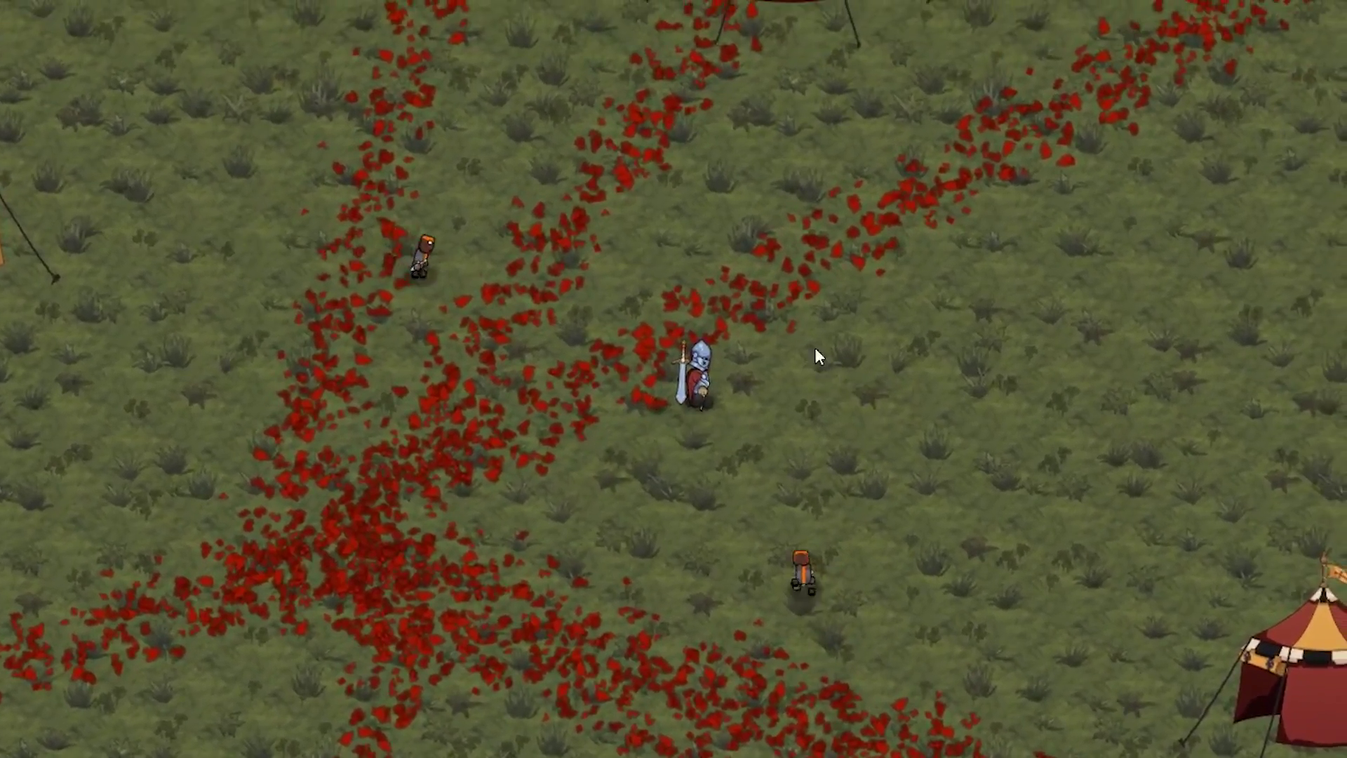
pyautogui.press('w')
pyautogui.press('d')
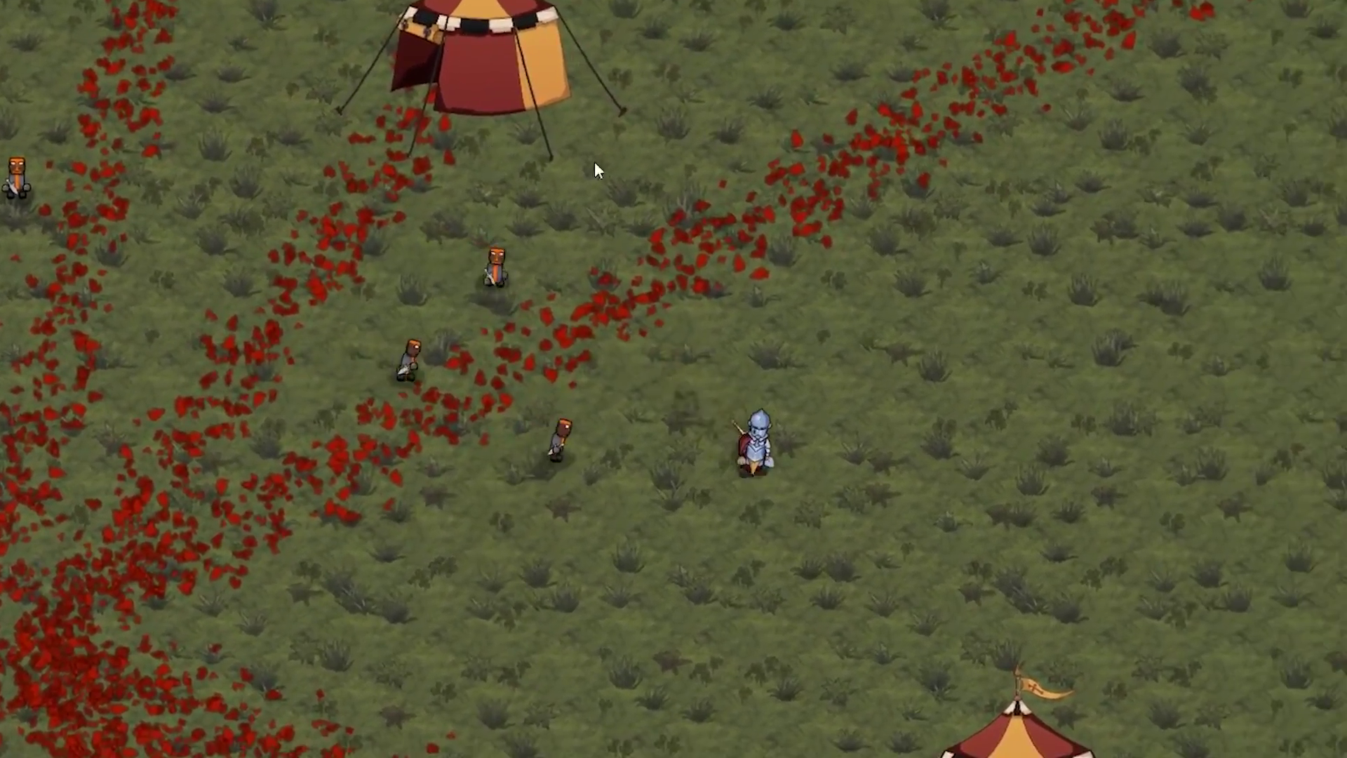
pyautogui.press('s')
pyautogui.press('a')
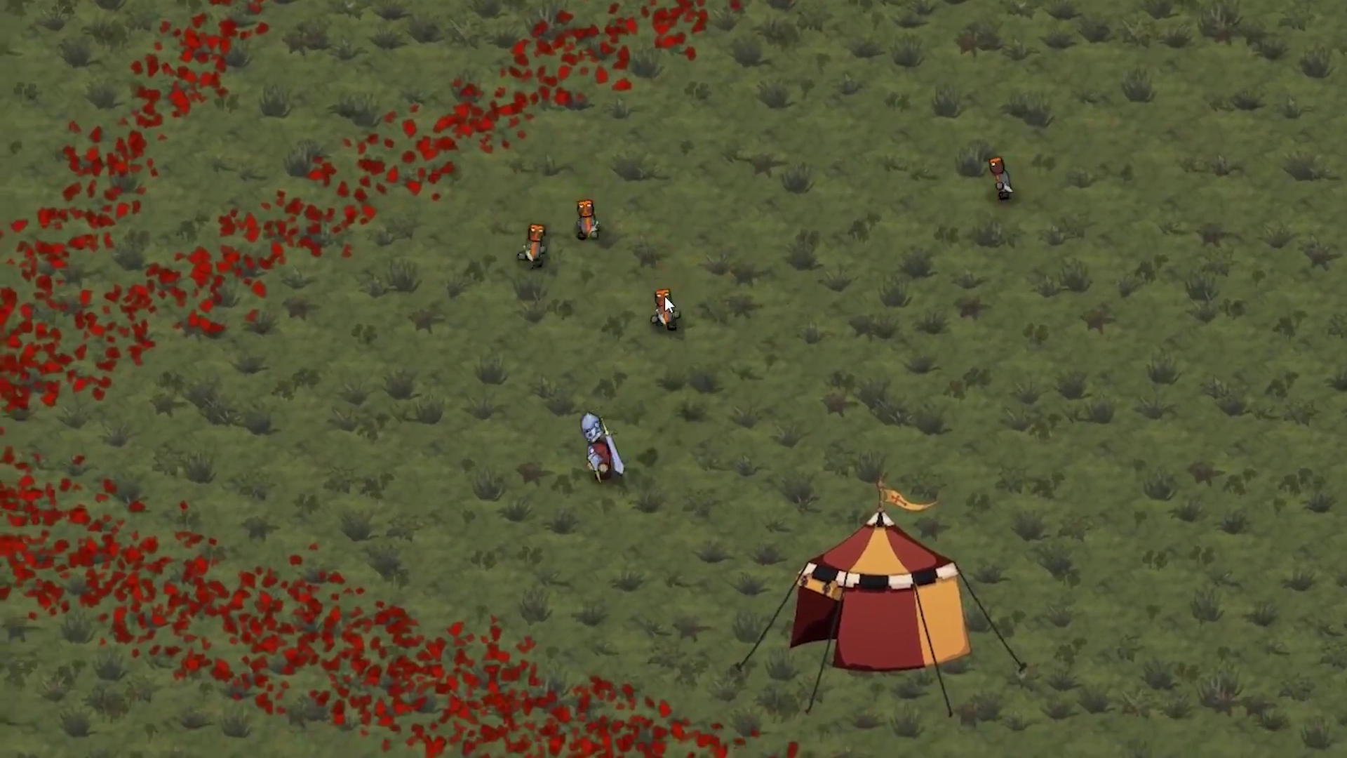
pyautogui.click(763, 268)
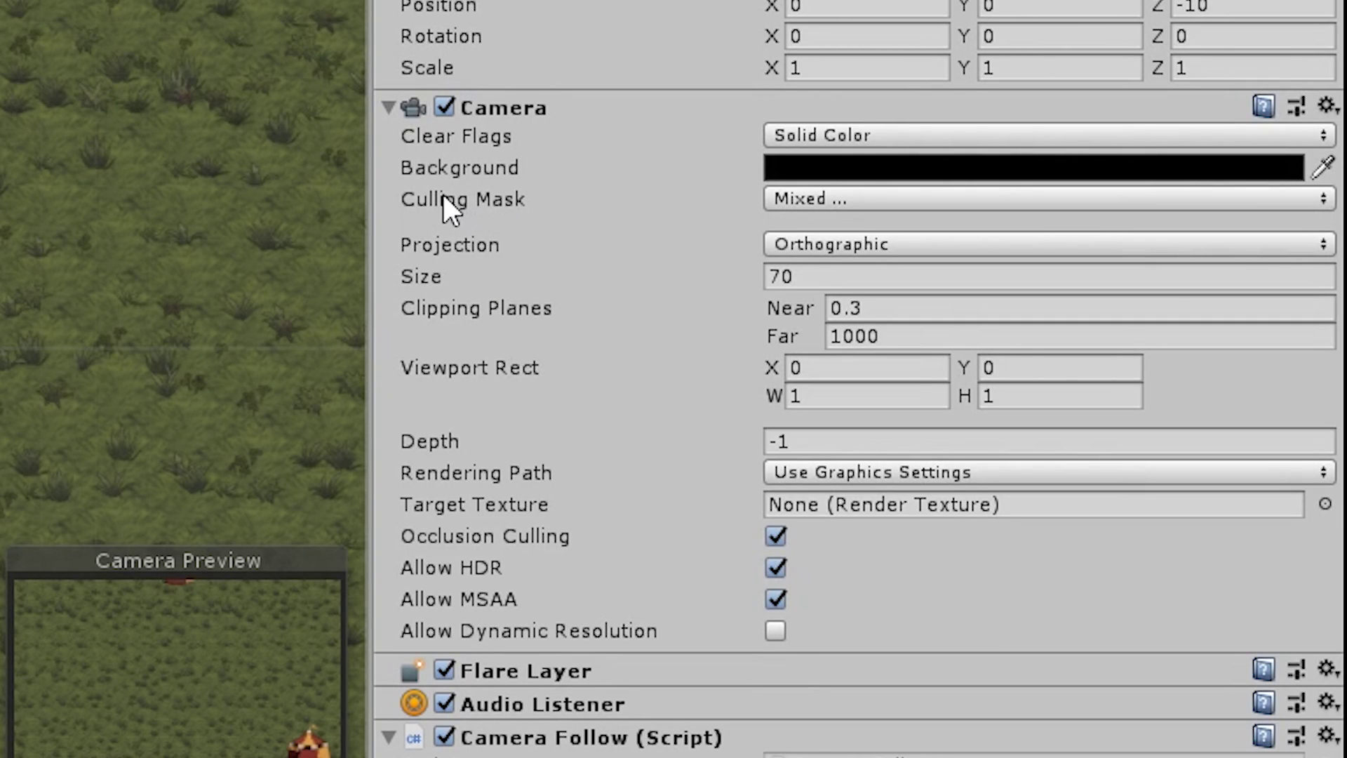
pyautogui.click(813, 199)
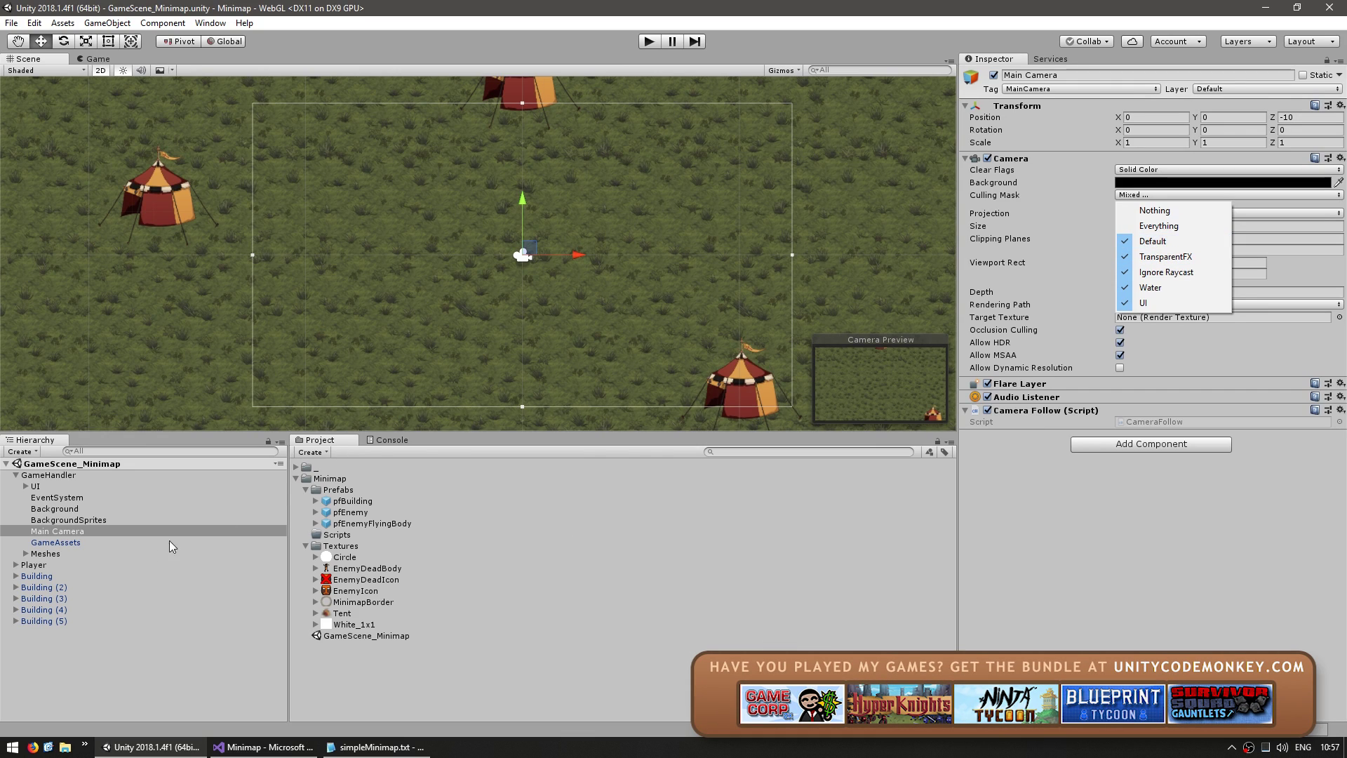
# - Create an empty child object under Player and name it MinimapIcon
pyautogui.click(56, 565)
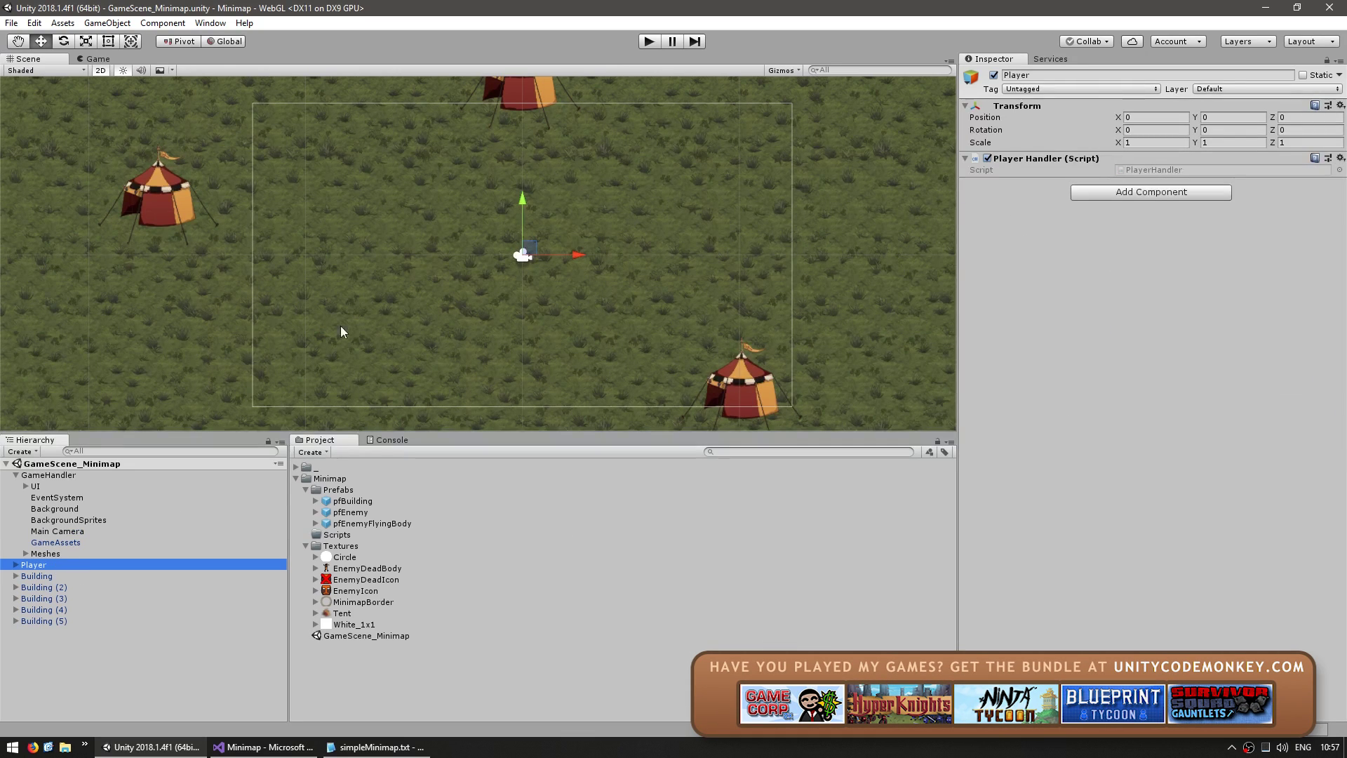
pyautogui.click(16, 565)
pyautogui.rightClick(38, 565)
pyautogui.click(103, 427)
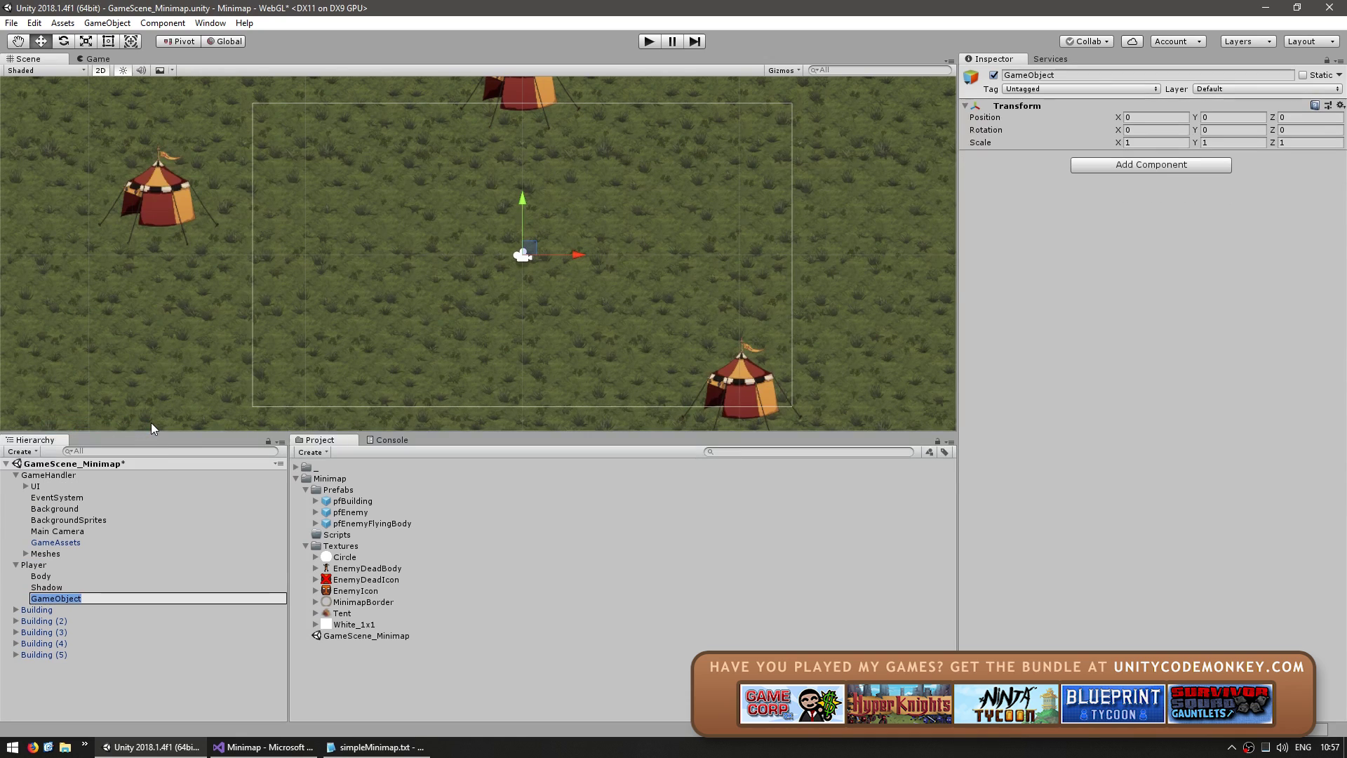
pyautogui.write('MinimapIcon')
pyautogui.press('Return')
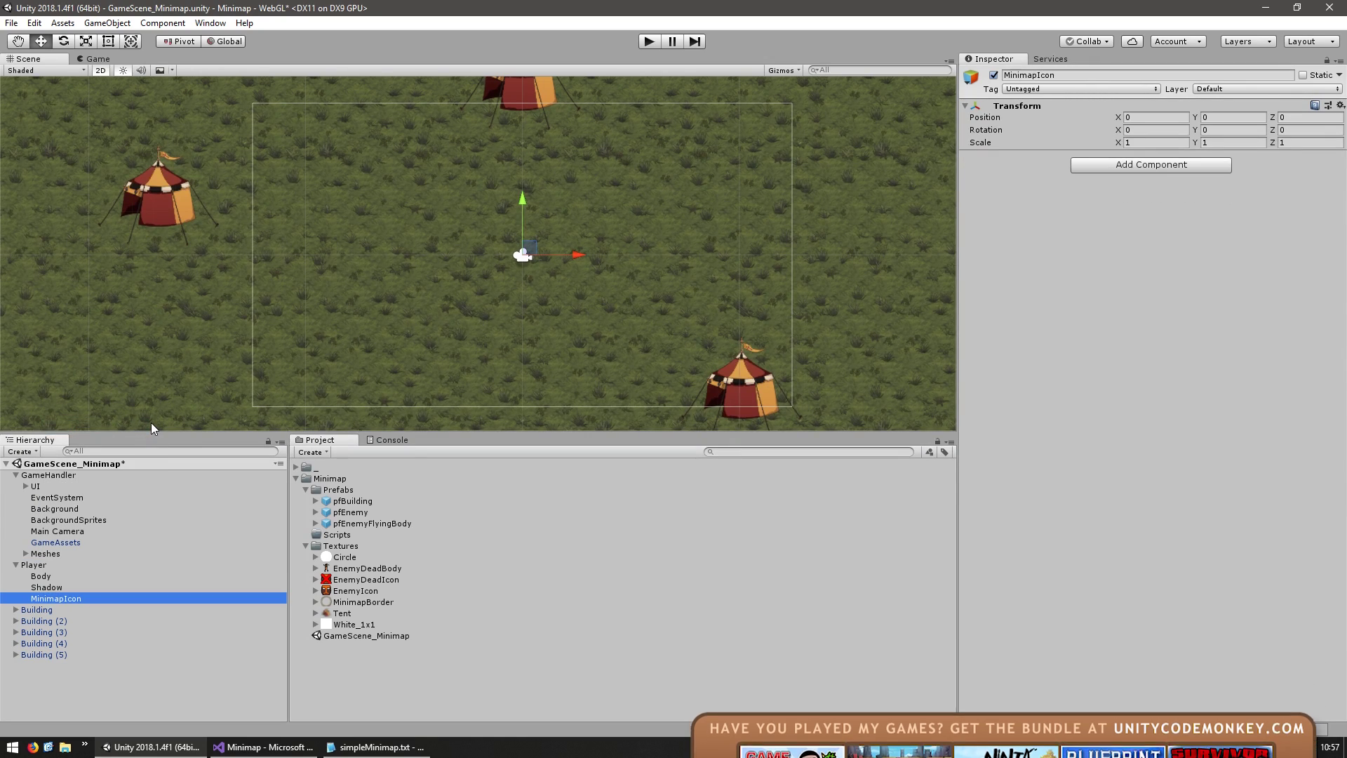
# - Add a Sprite Renderer component to MinimapIcon and assign the Circle texture as its sprite
pyautogui.click(1119, 172)
pyautogui.write('spriter')
pyautogui.press('Return')
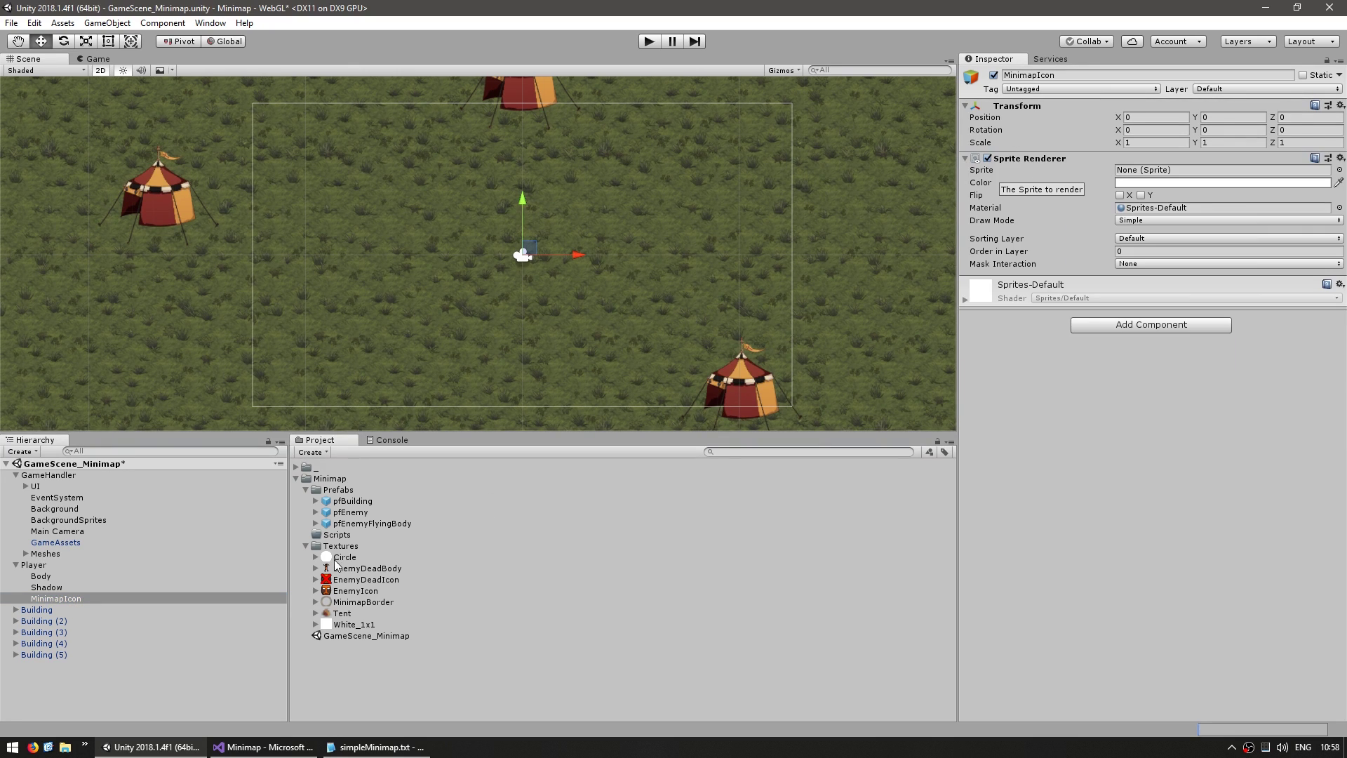
pyautogui.moveTo(342, 560); pyautogui.dragTo(1165, 170)
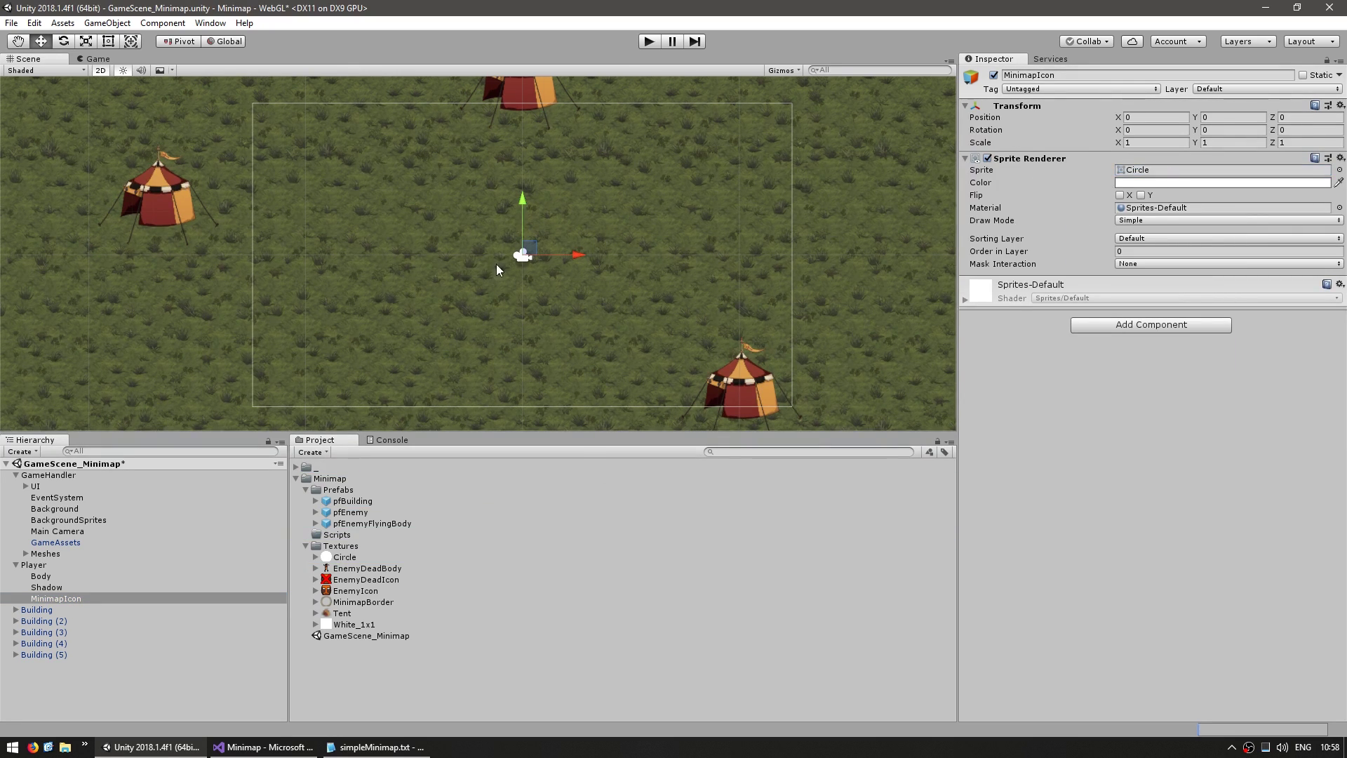
# - Set the MinimapIcon's scale to 10 in X and 10 in Y
pyautogui.scroll(3, 495, 266)
pyautogui.moveTo(487, 273); pyautogui.dragTo(489, 308, button='middle')
pyautogui.click(1148, 143)
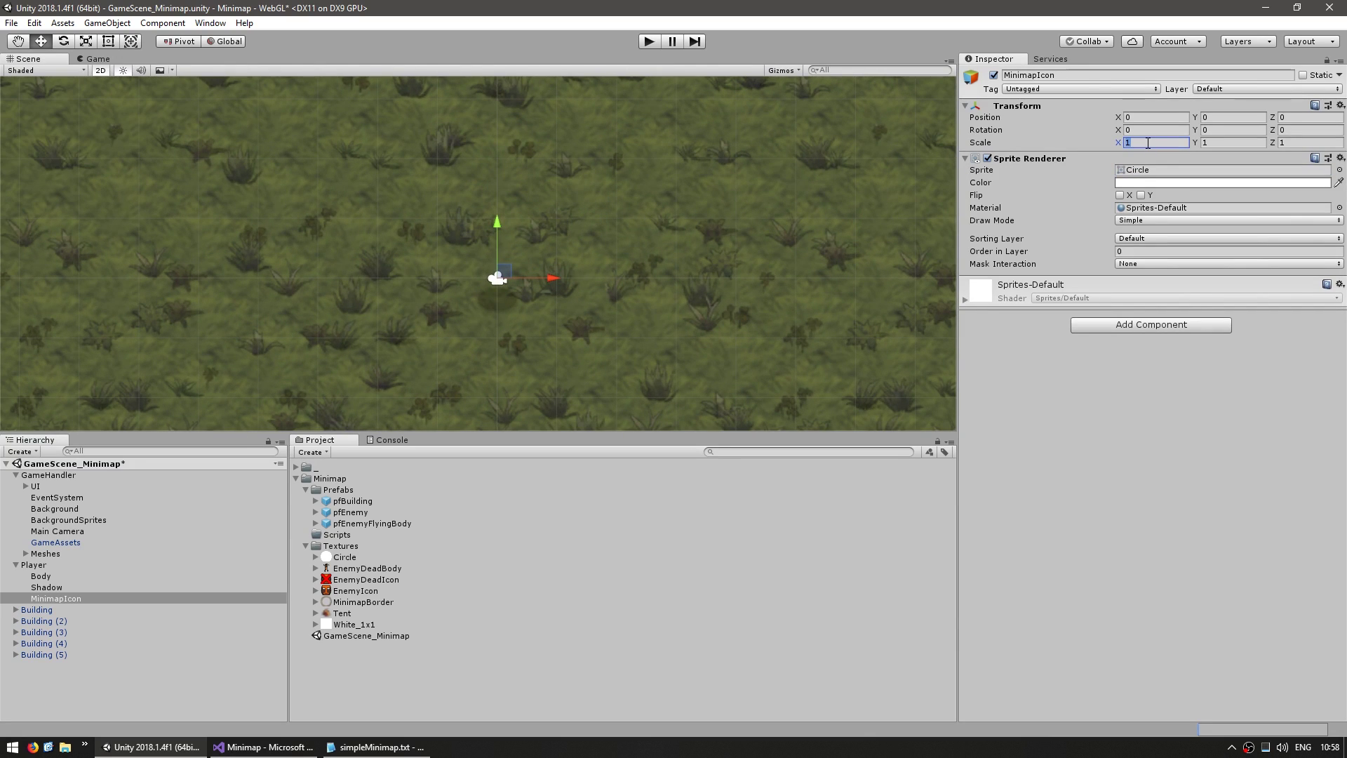
pyautogui.write('10')
pyautogui.press('Tab')
pyautogui.write('10')
# - Change the MinimapIcon sprite's colour to a bright green
pyautogui.click(1222, 182)
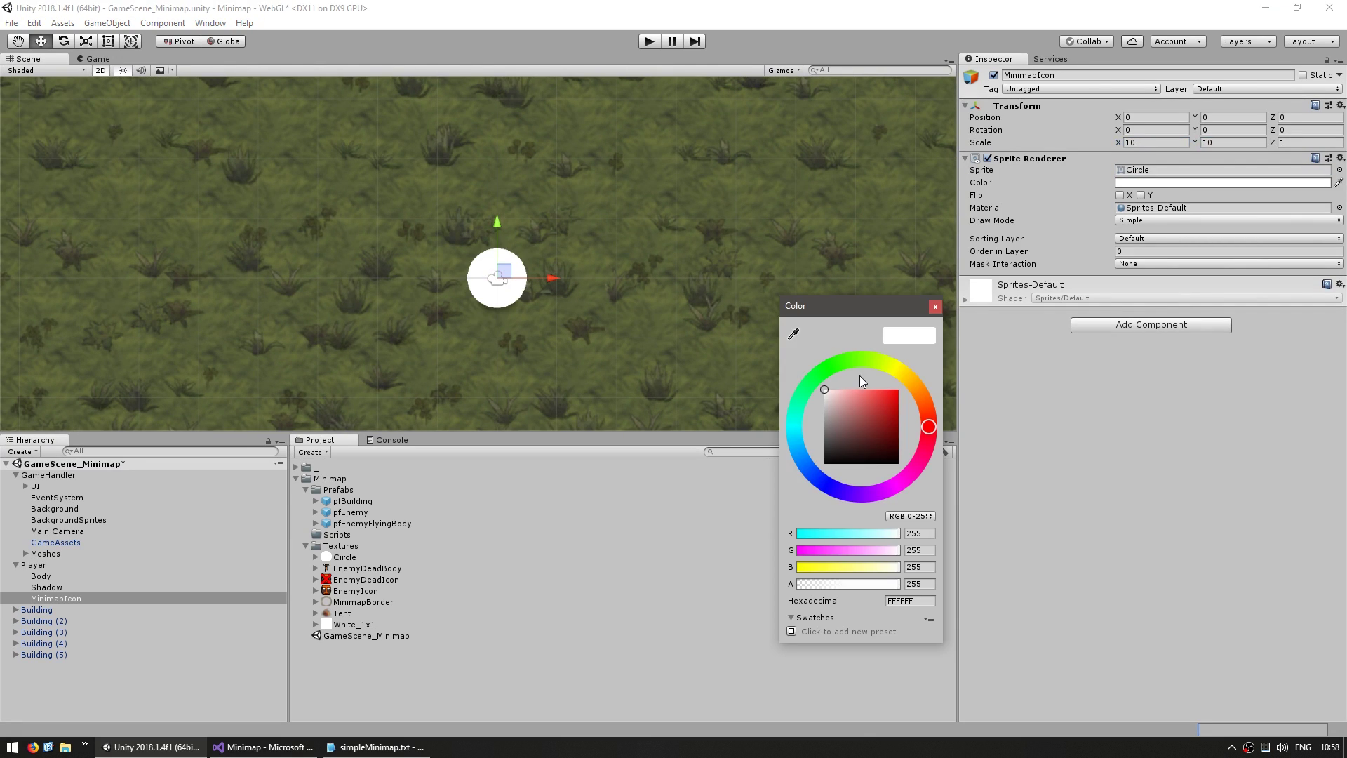
pyautogui.click(824, 368)
pyautogui.moveTo(874, 400); pyautogui.dragTo(888, 403)
pyautogui.click(1013, 400)
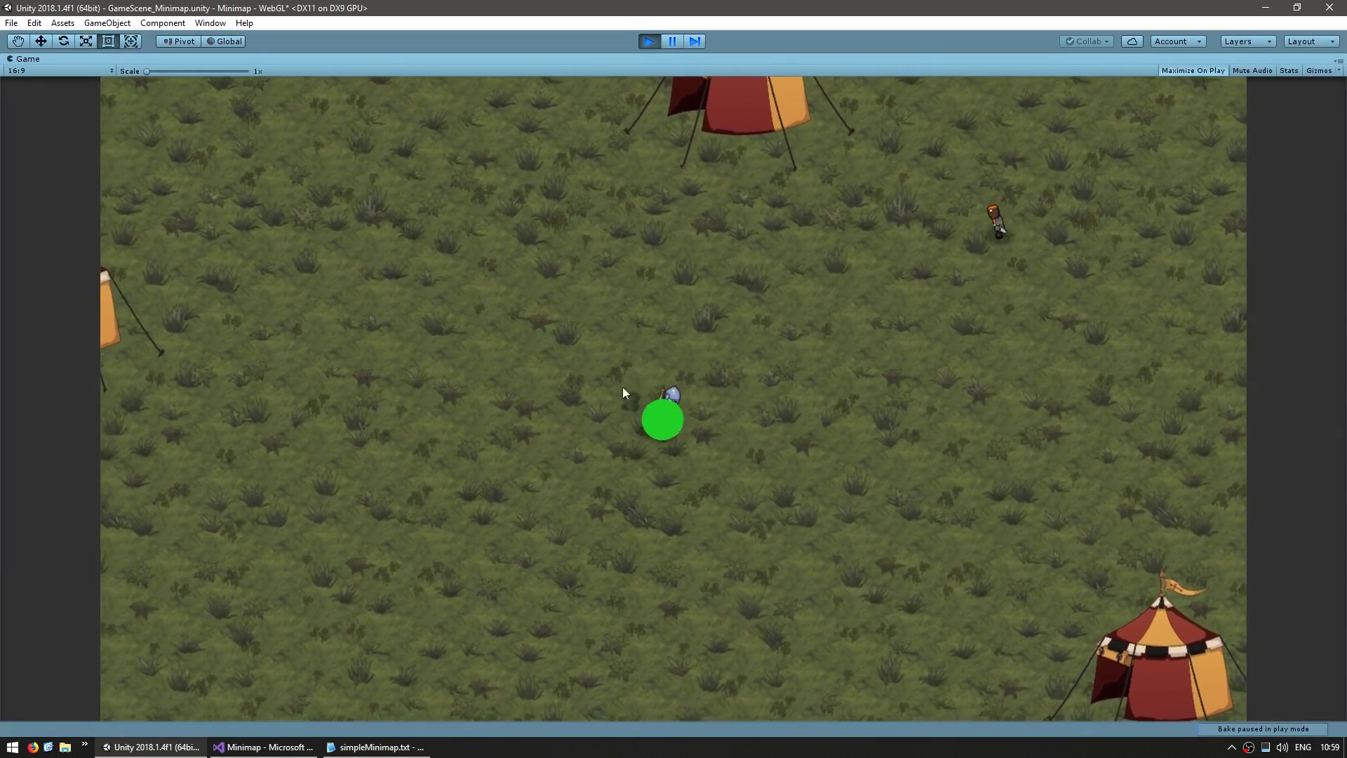
# - Walk the player around the field in the running game to check how the green icon follows, and stop the game
pyautogui.press('w')
pyautogui.press('d')
pyautogui.press('a')
pyautogui.press('s')
pyautogui.press('w')
pyautogui.press('d')
pyautogui.press('s')
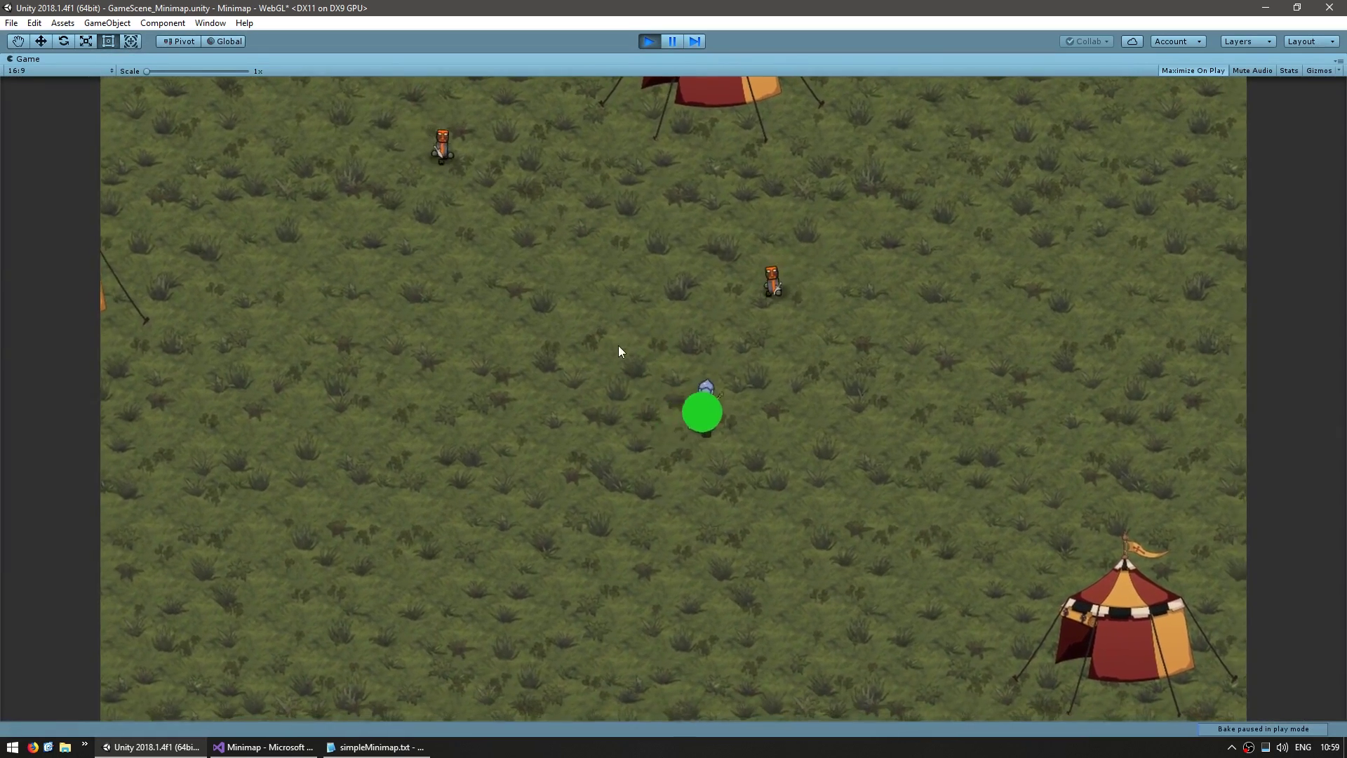
pyautogui.press('a')
pyautogui.press('s')
pyautogui.press('d')
pyautogui.press('a')
pyautogui.press('w')
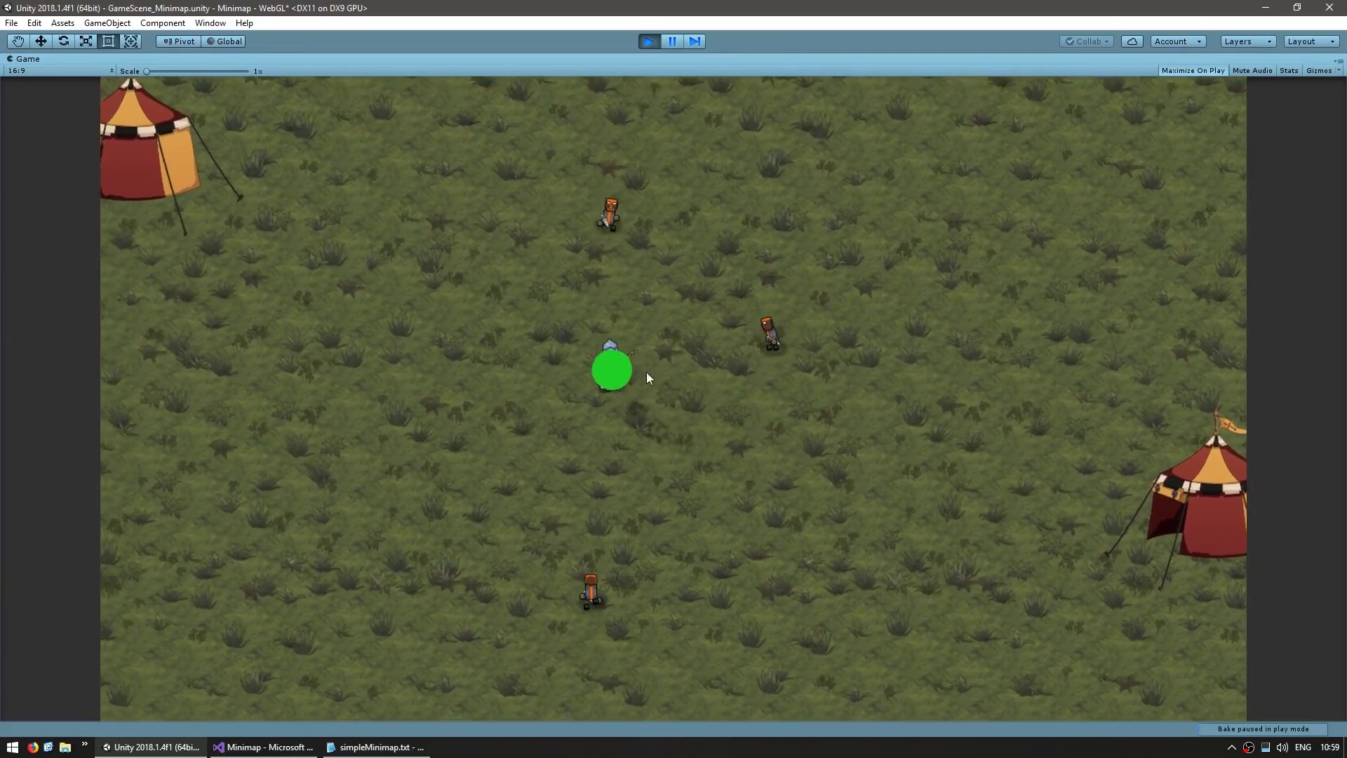
pyautogui.press('d')
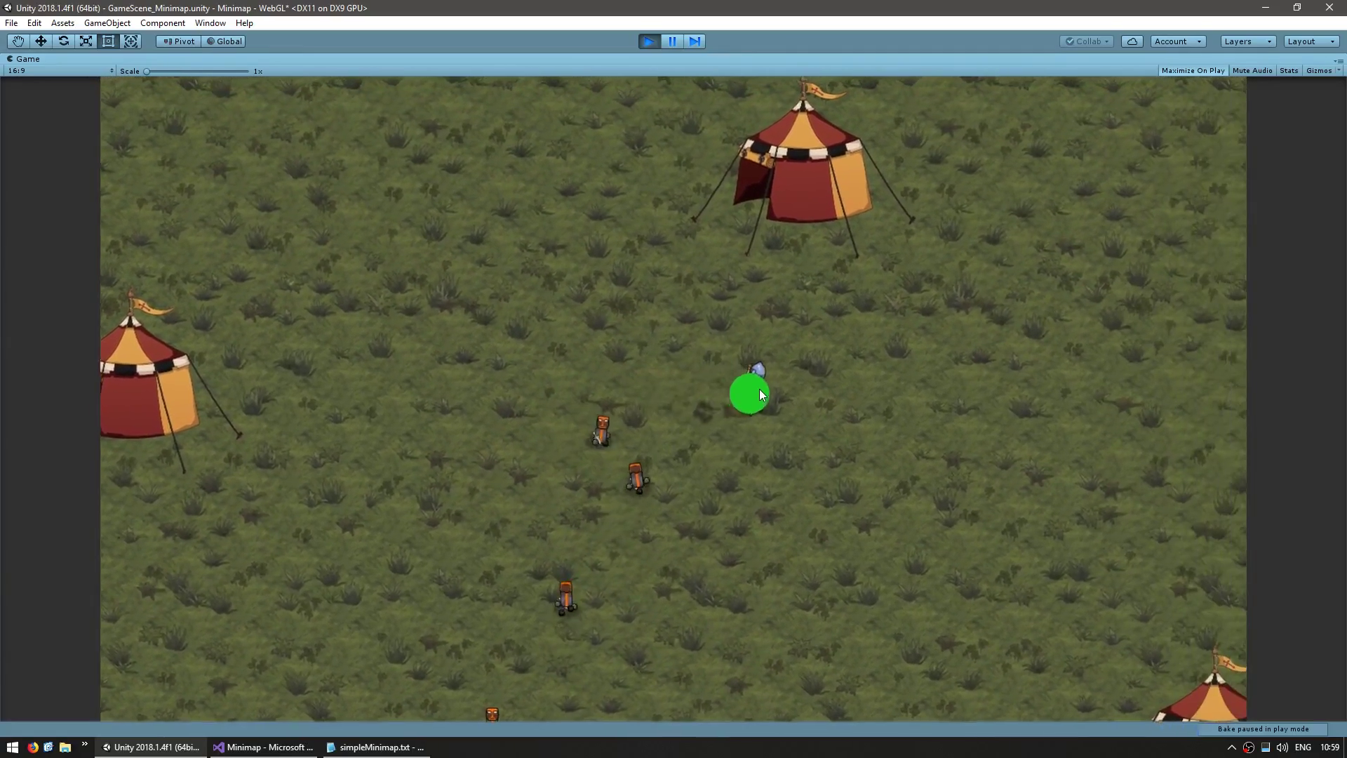
pyautogui.click(647, 40)
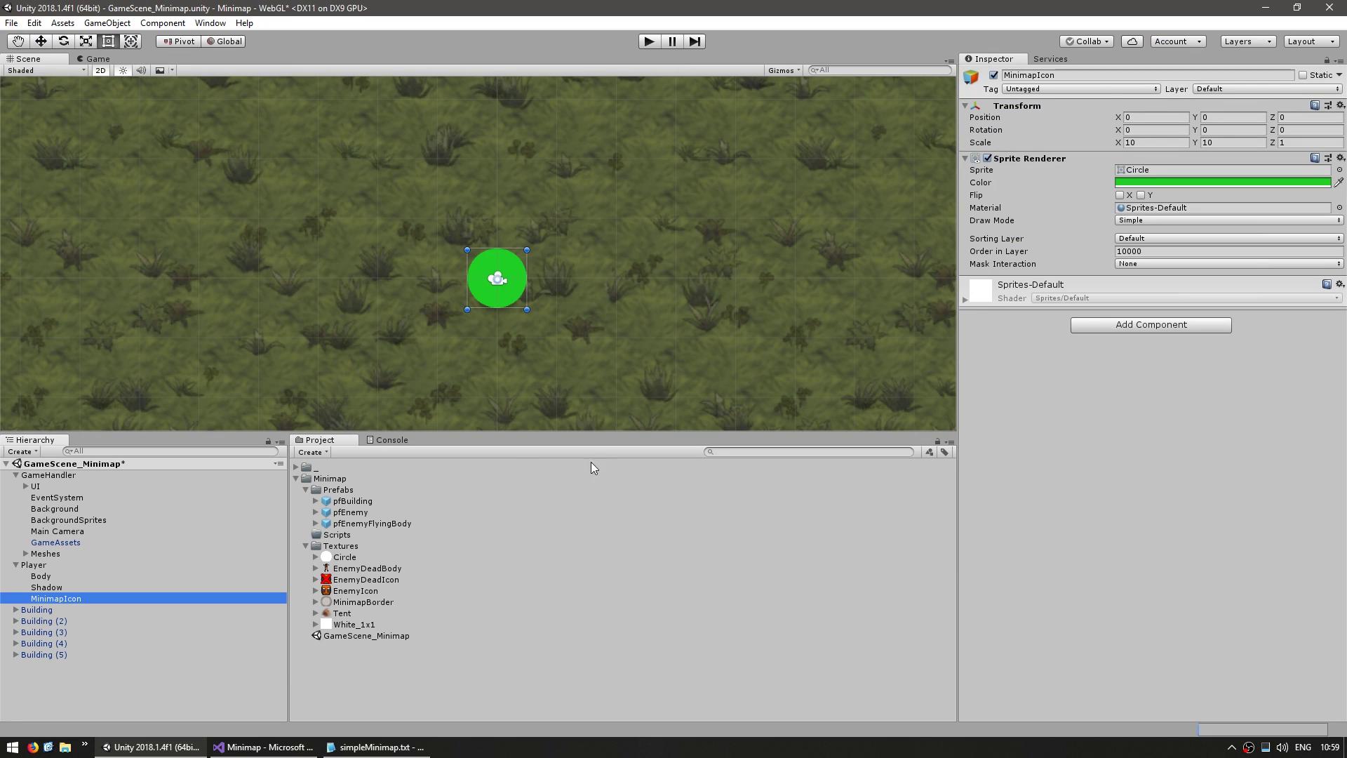
# - Add a new layer named Minimap as User Layer 8
pyautogui.click(1216, 88)
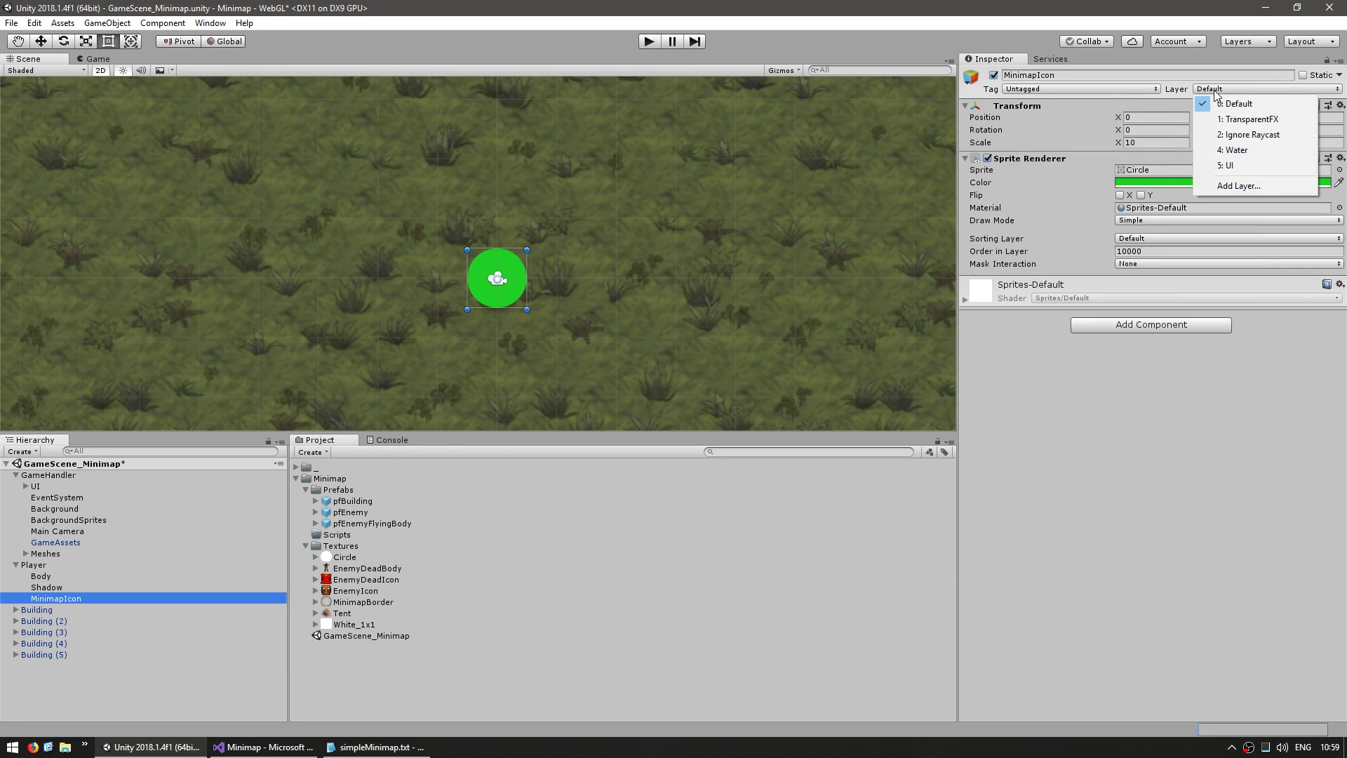
pyautogui.click(1238, 186)
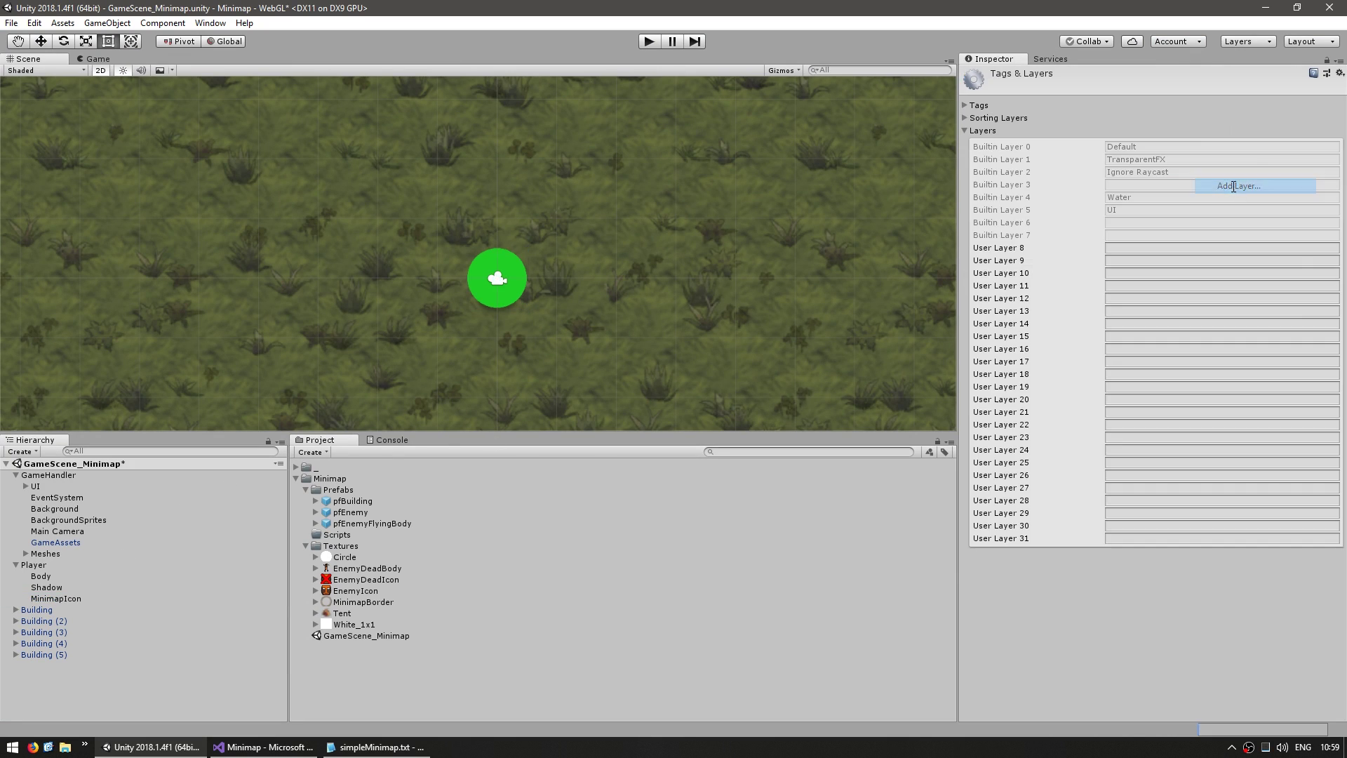
pyautogui.click(1137, 250)
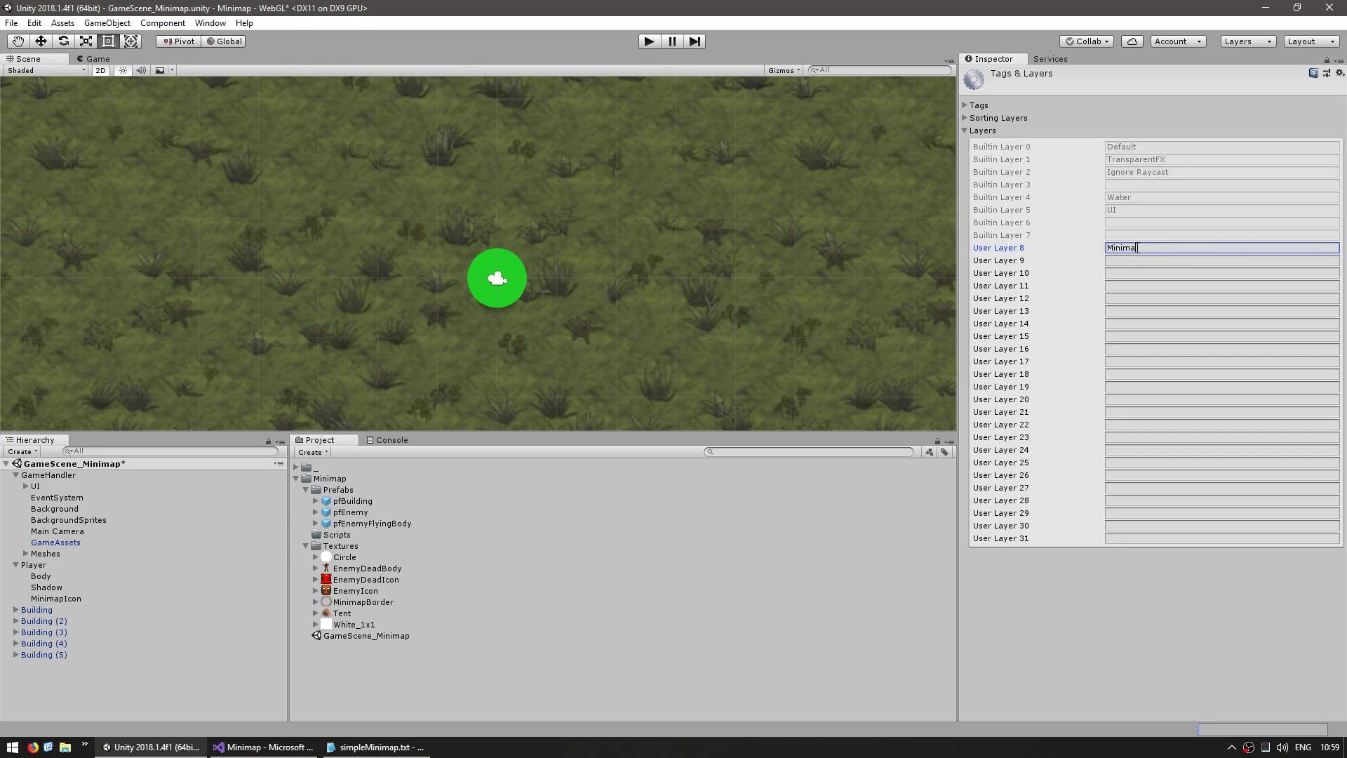
# - Assign the MinimapIcon object to the Minimap layer
pyautogui.click(79, 601)
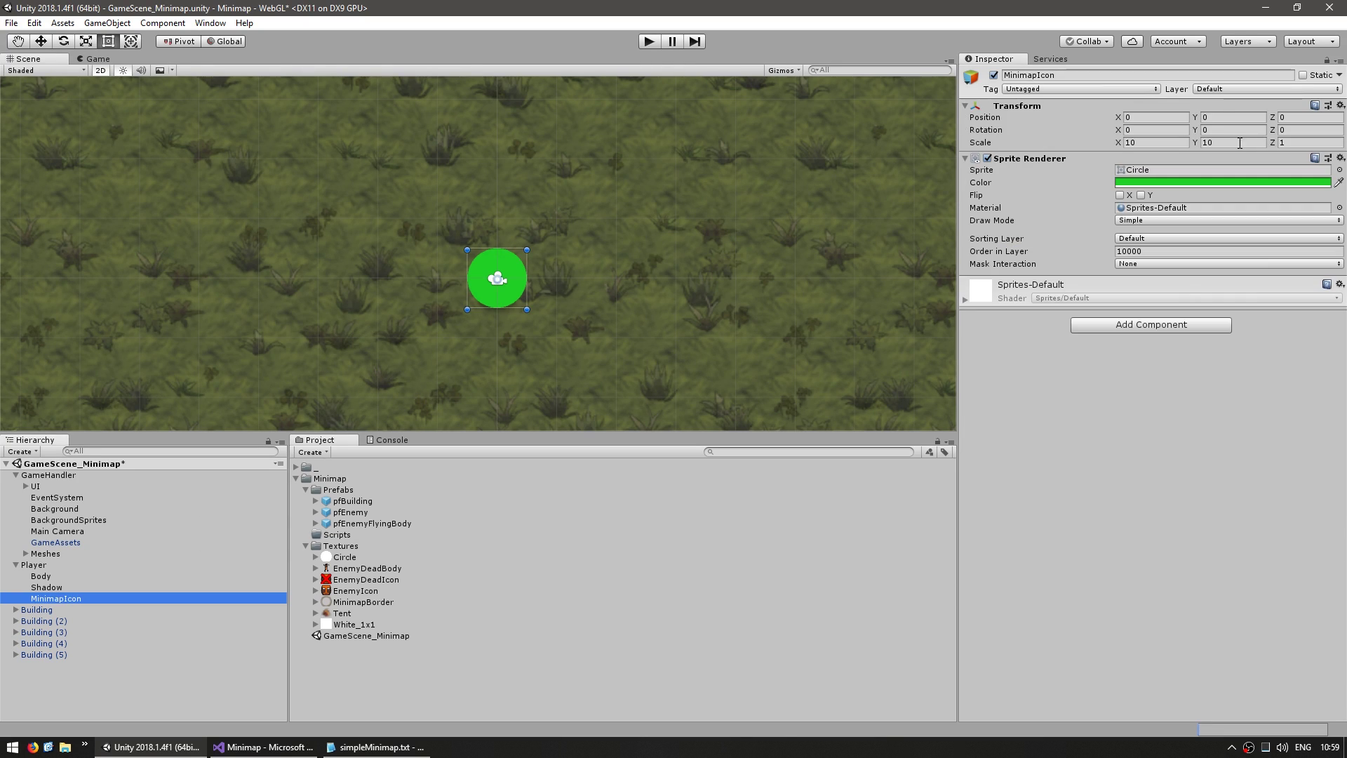
pyautogui.click(1209, 90)
pyautogui.click(1237, 181)
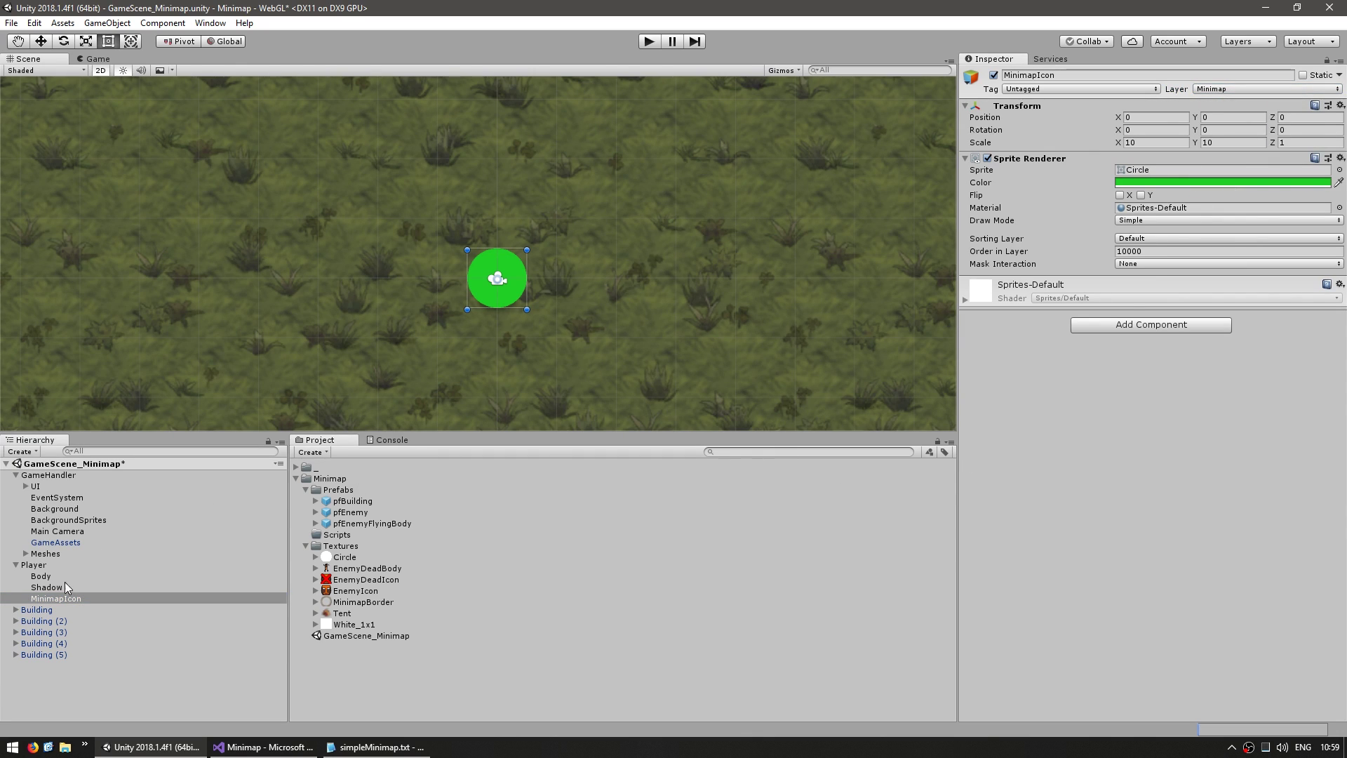
# - Check whether the Minimap layer is included in the Main Camera's culling mask
pyautogui.click(67, 533)
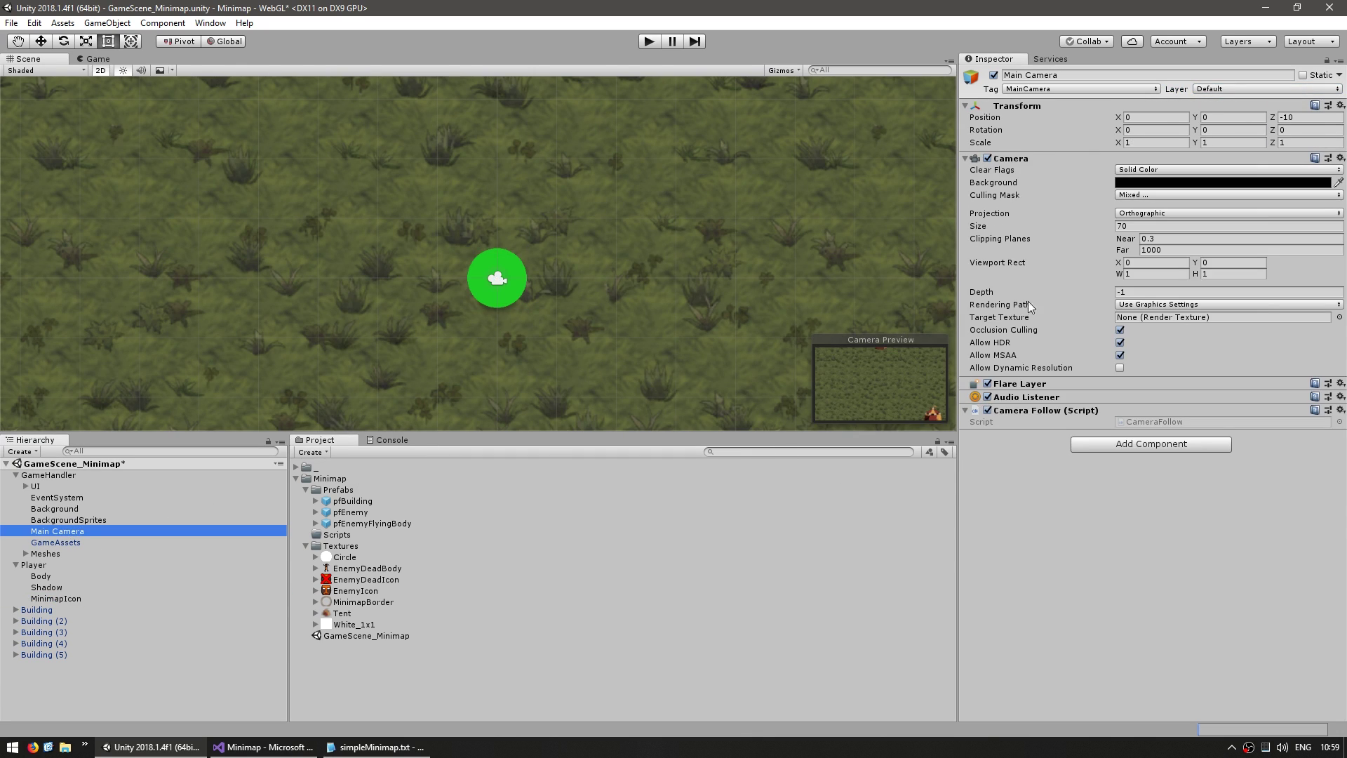
pyautogui.click(1158, 195)
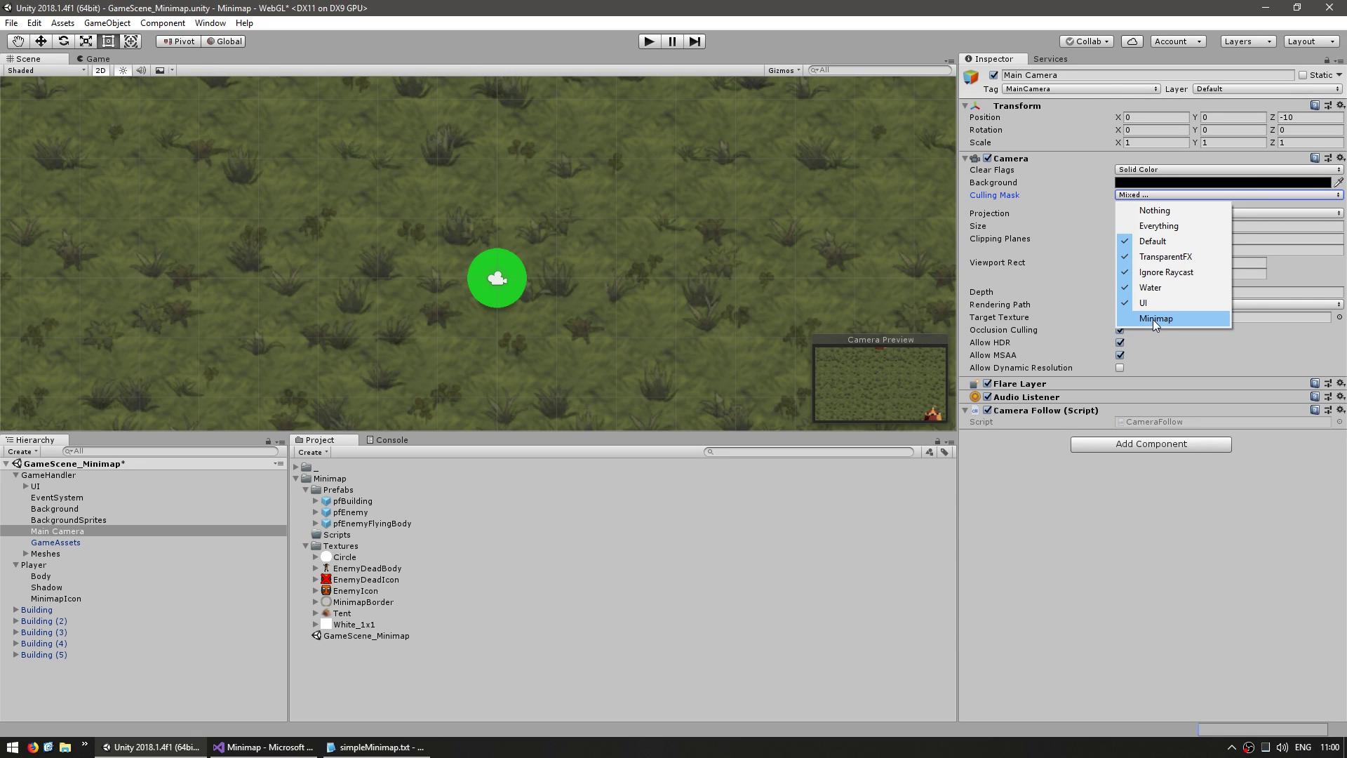
pyautogui.click(1038, 517)
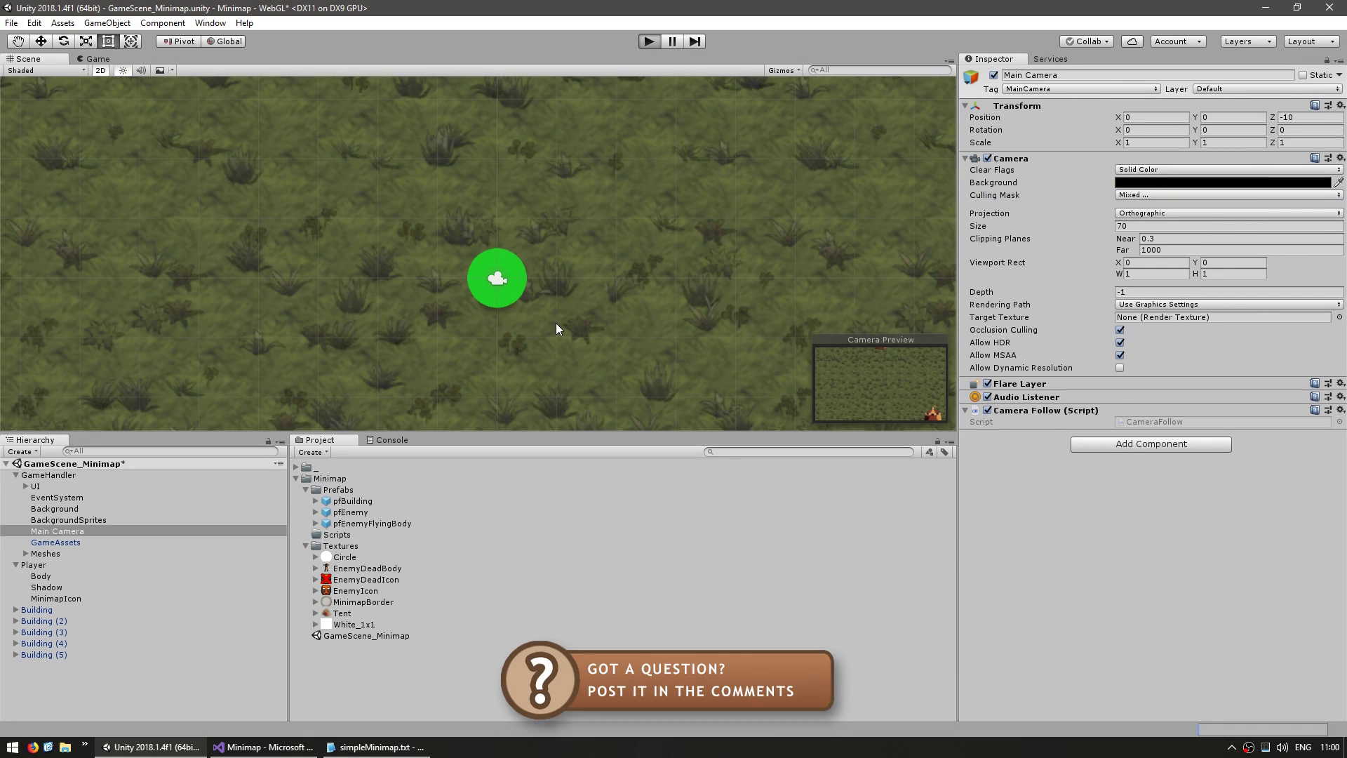
# - Run the game, moving and attacking with the player, to check whether the main camera renders the minimap icon
pyautogui.hotkey('ctrl', 'p')
pyautogui.click(607, 462)
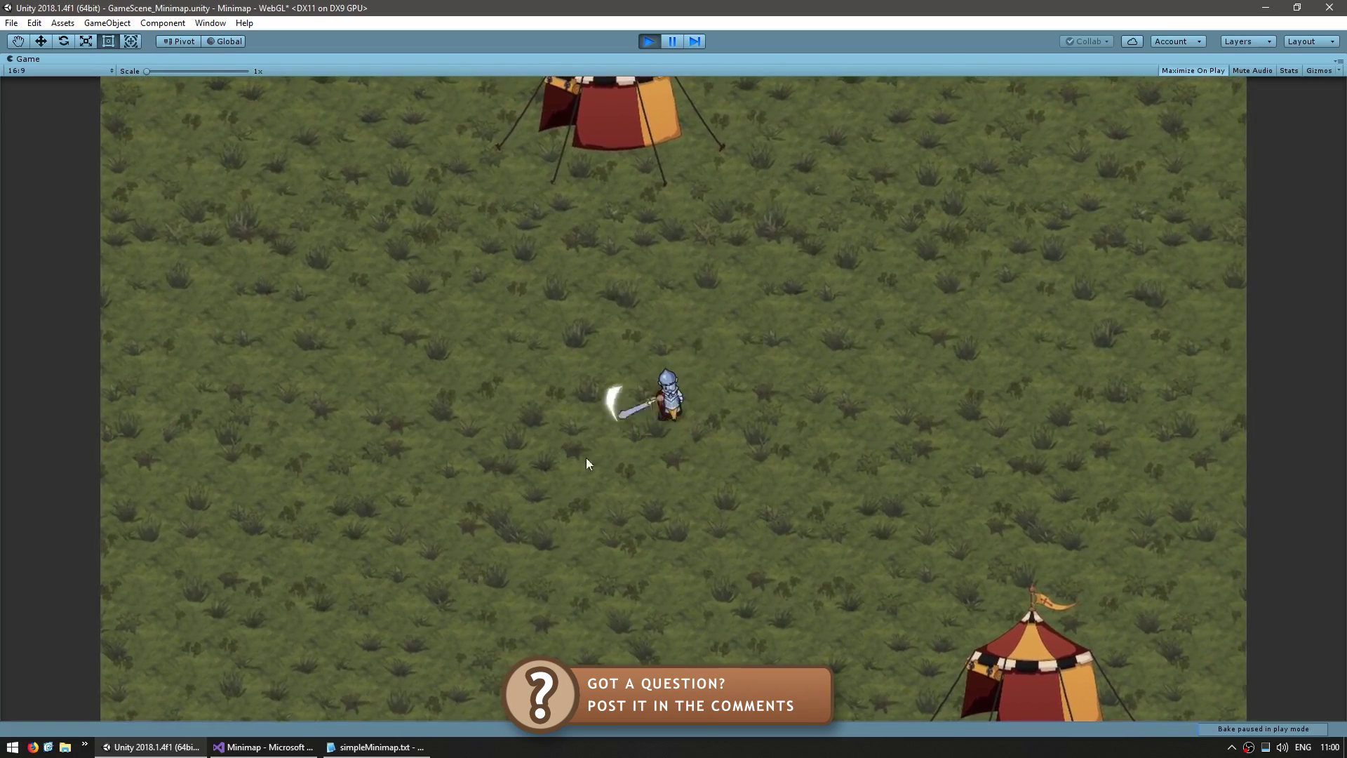
pyautogui.click(560, 290)
pyautogui.click(738, 476)
pyautogui.click(735, 206)
pyautogui.press('d')
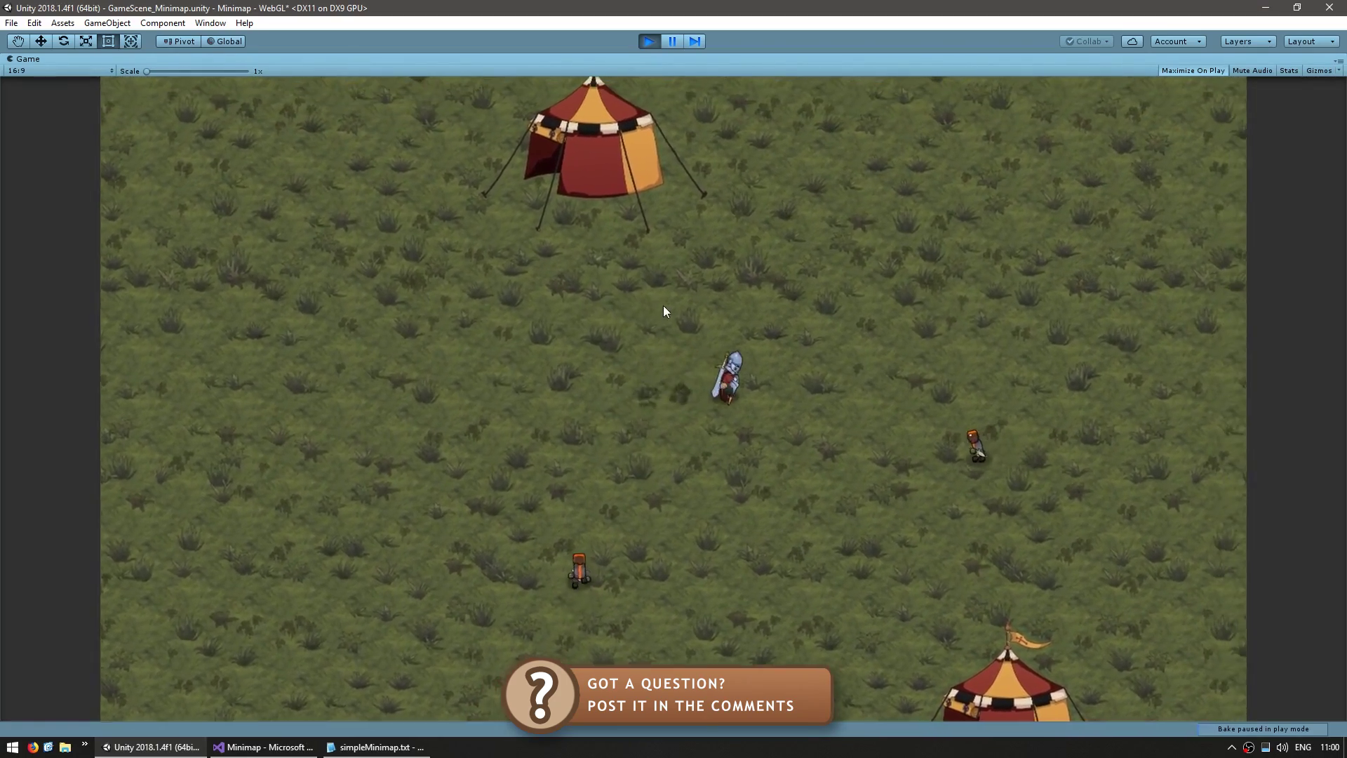
pyautogui.press('a')
pyautogui.click(667, 536)
pyautogui.click(727, 469)
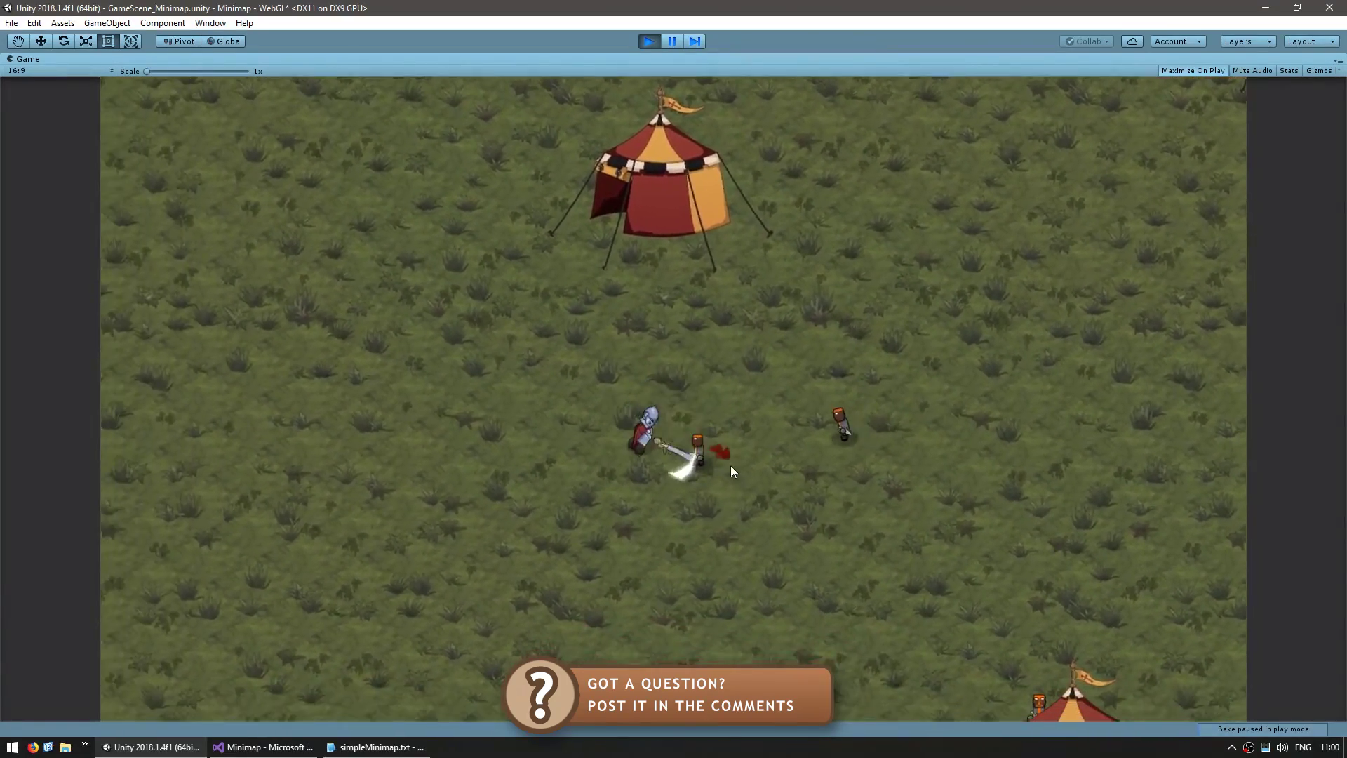
pyautogui.click(819, 389)
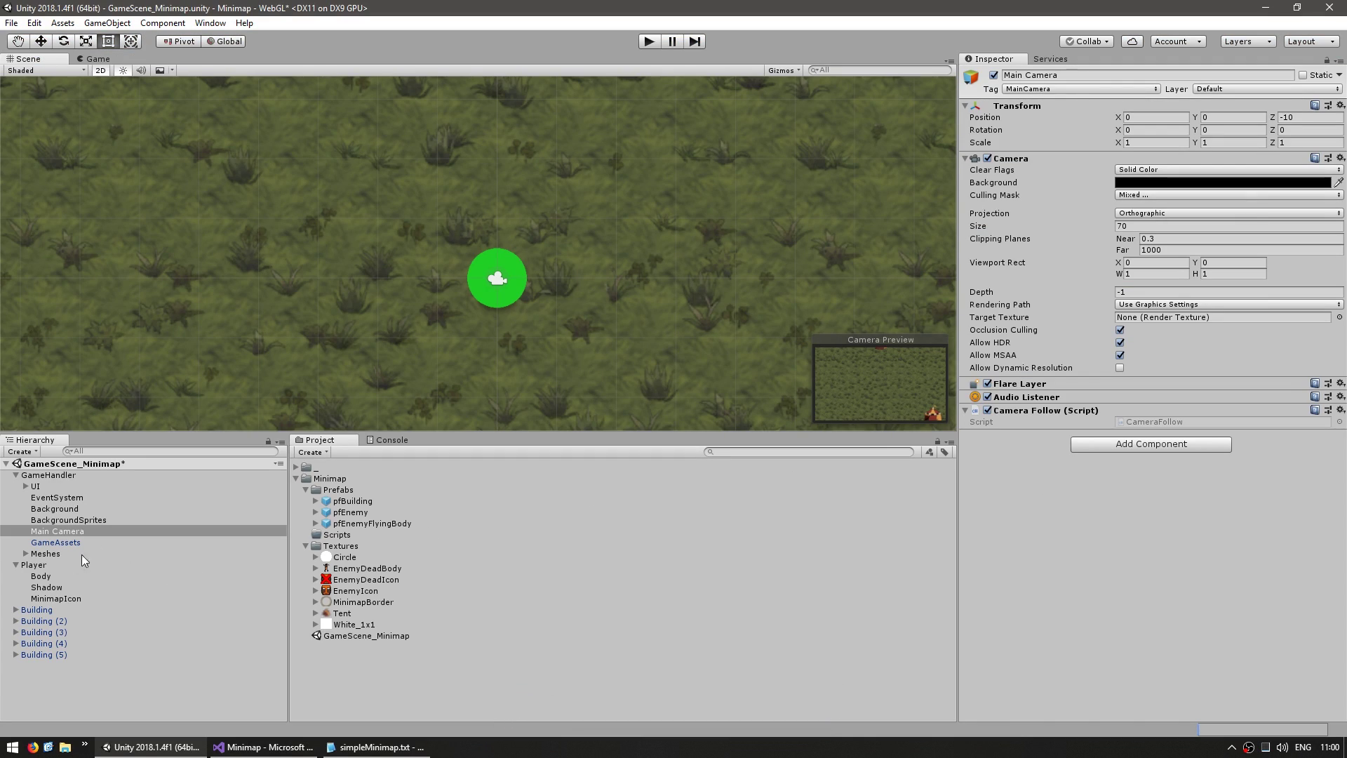
# - Duplicate the Main Camera object
pyautogui.click(49, 535)
pyautogui.hotkey('ctrl', 'd')
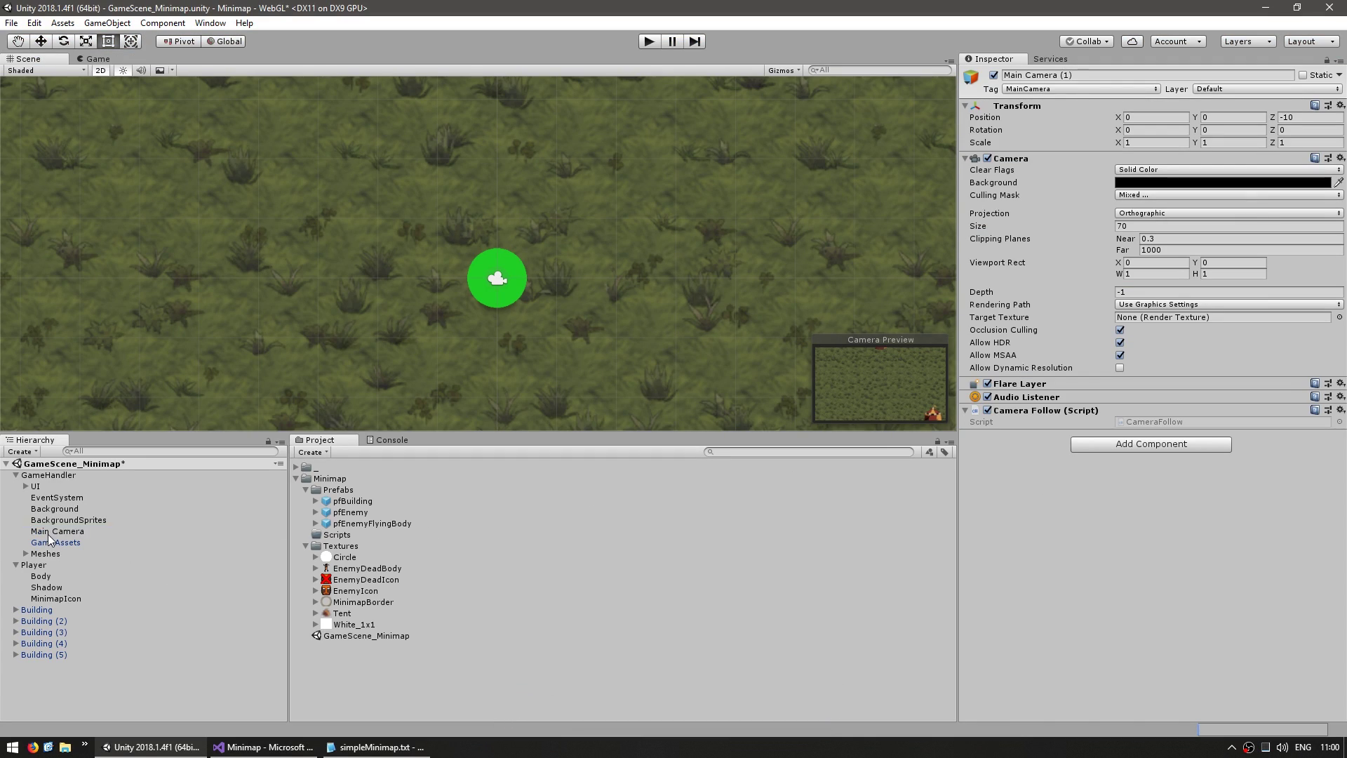
# - Rename the duplicated camera as MinimapCamera and set its tag to Untagged
pyautogui.press('F2')
pyautogui.write('Minim')
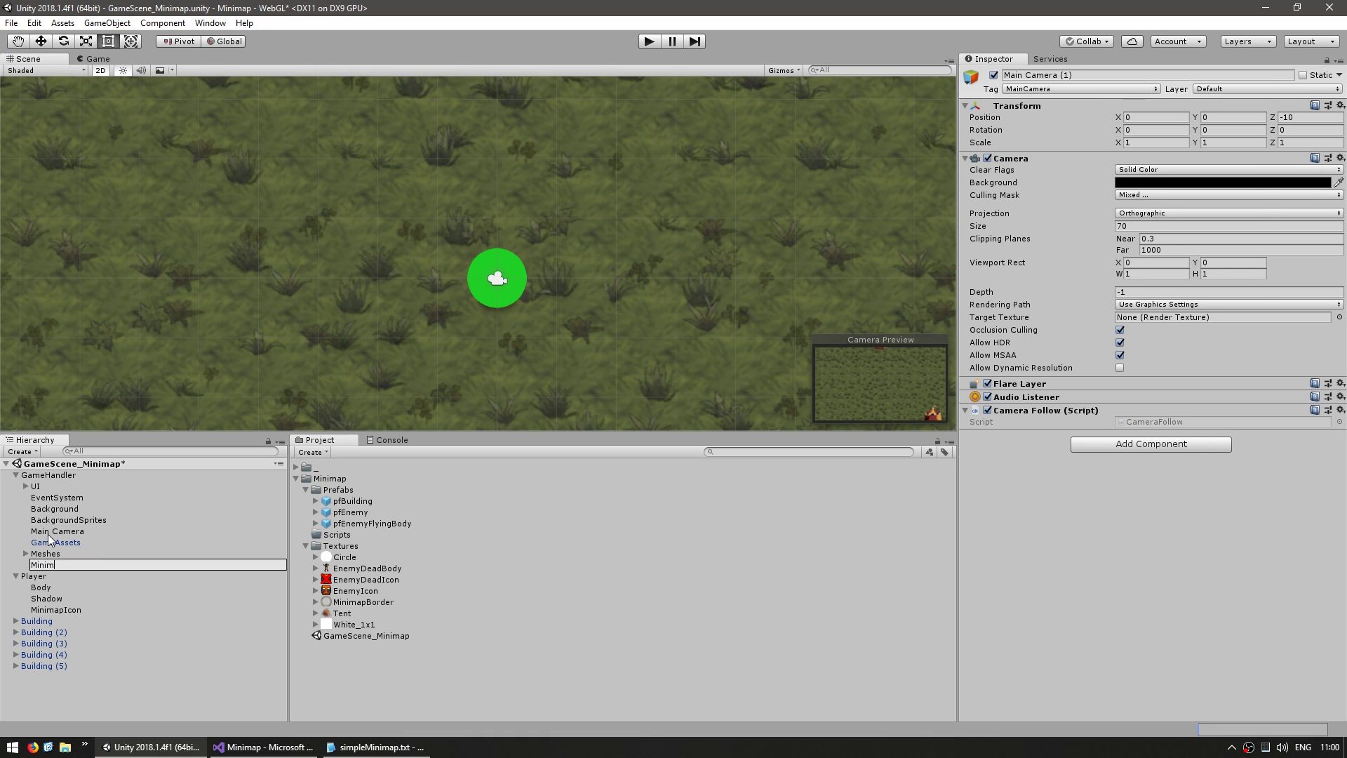
pyautogui.write('apCamera')
pyautogui.press('Return')
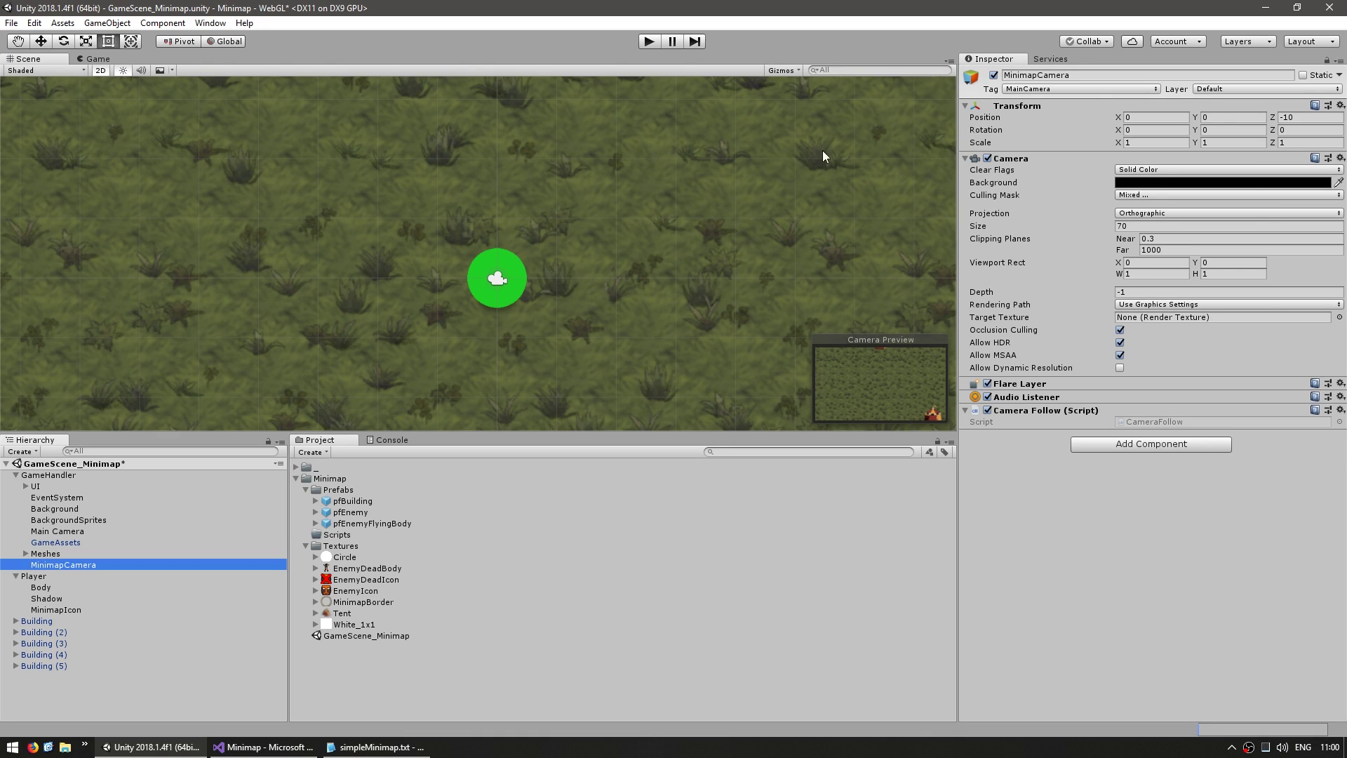
pyautogui.click(1029, 92)
pyautogui.click(1060, 99)
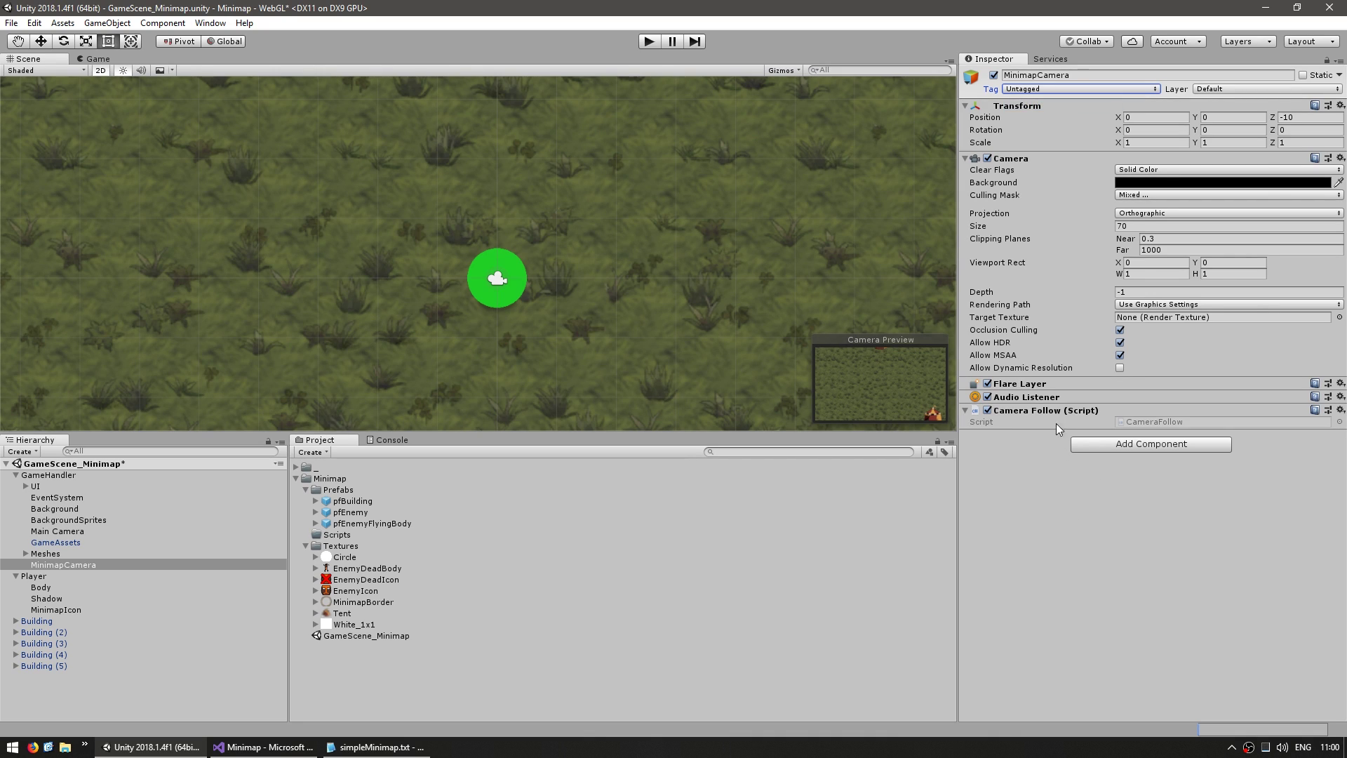
# - Restrict MinimapCamera's culling mask to the Minimap layer only
pyautogui.click(1162, 195)
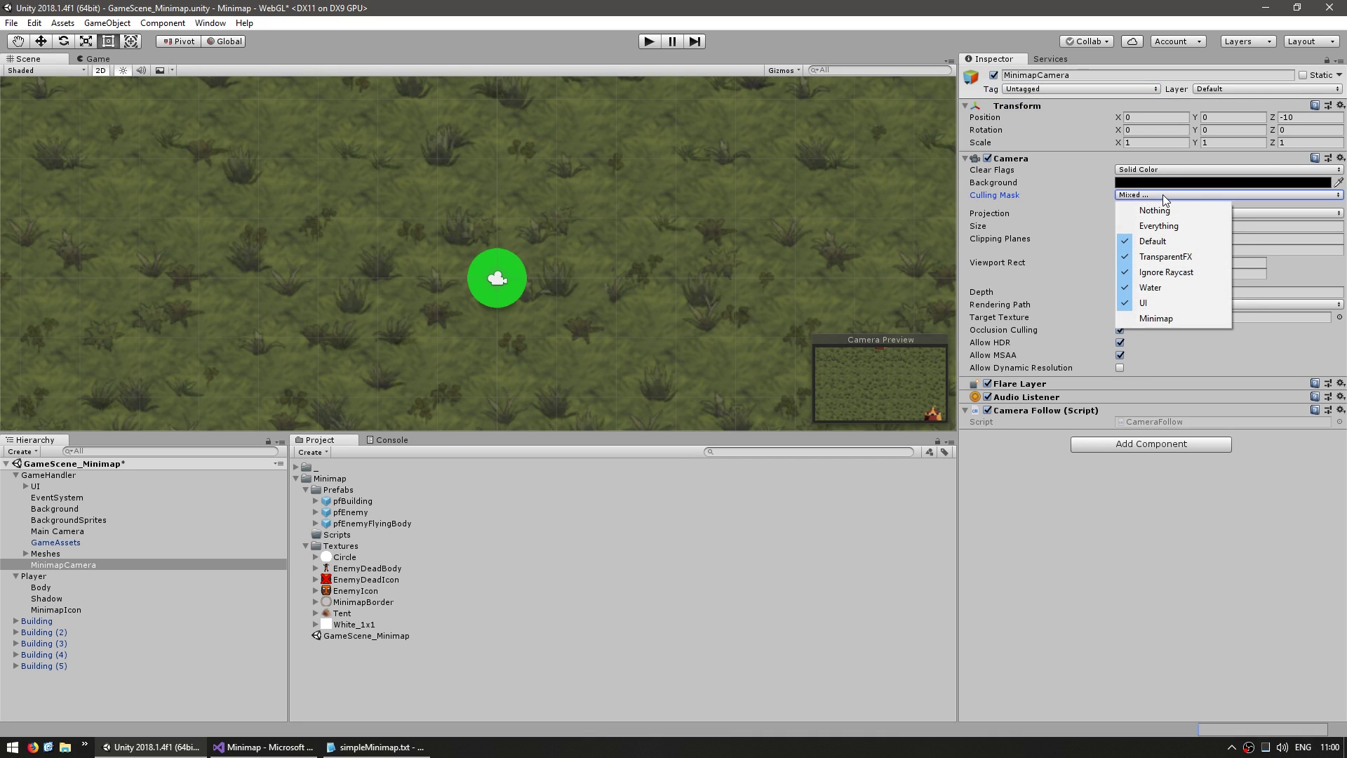
pyautogui.click(1159, 210)
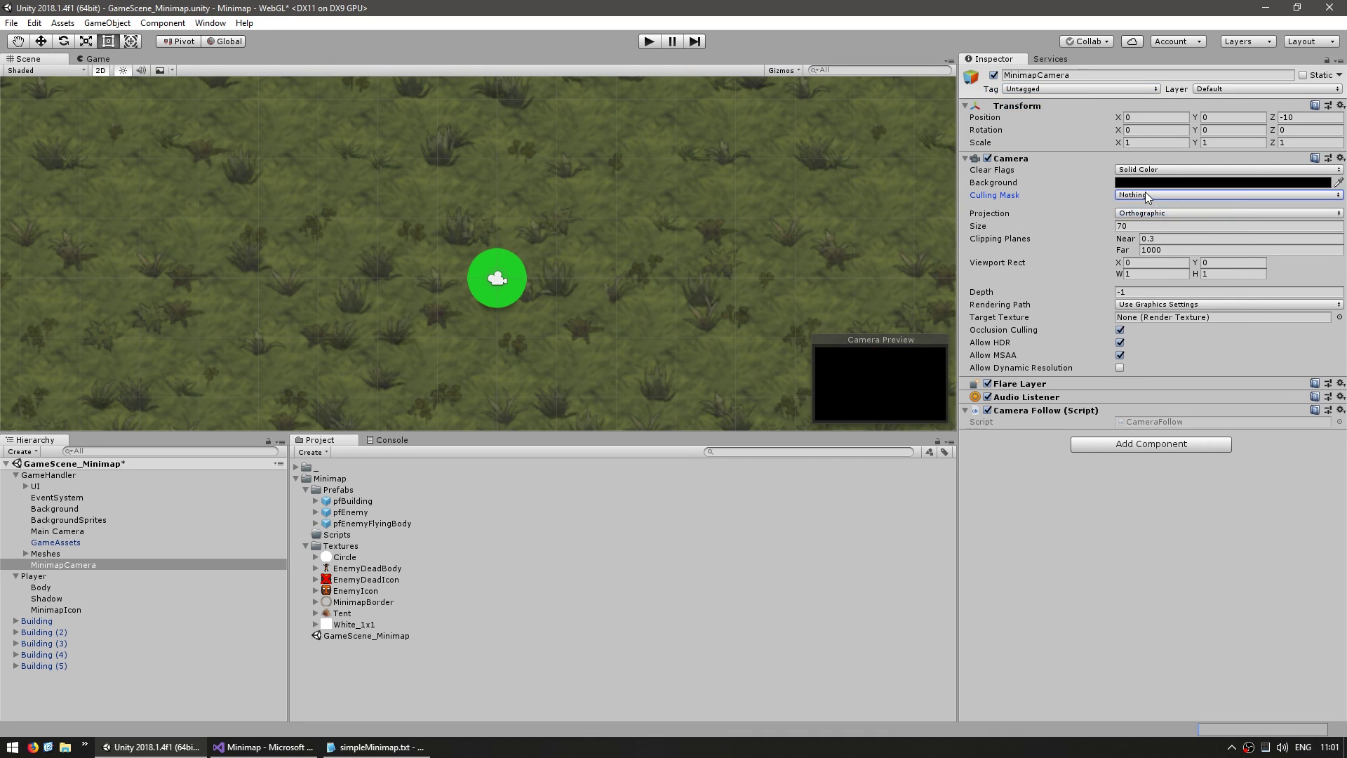
pyautogui.click(1145, 194)
pyautogui.click(1155, 317)
pyautogui.click(1139, 195)
pyautogui.click(1030, 564)
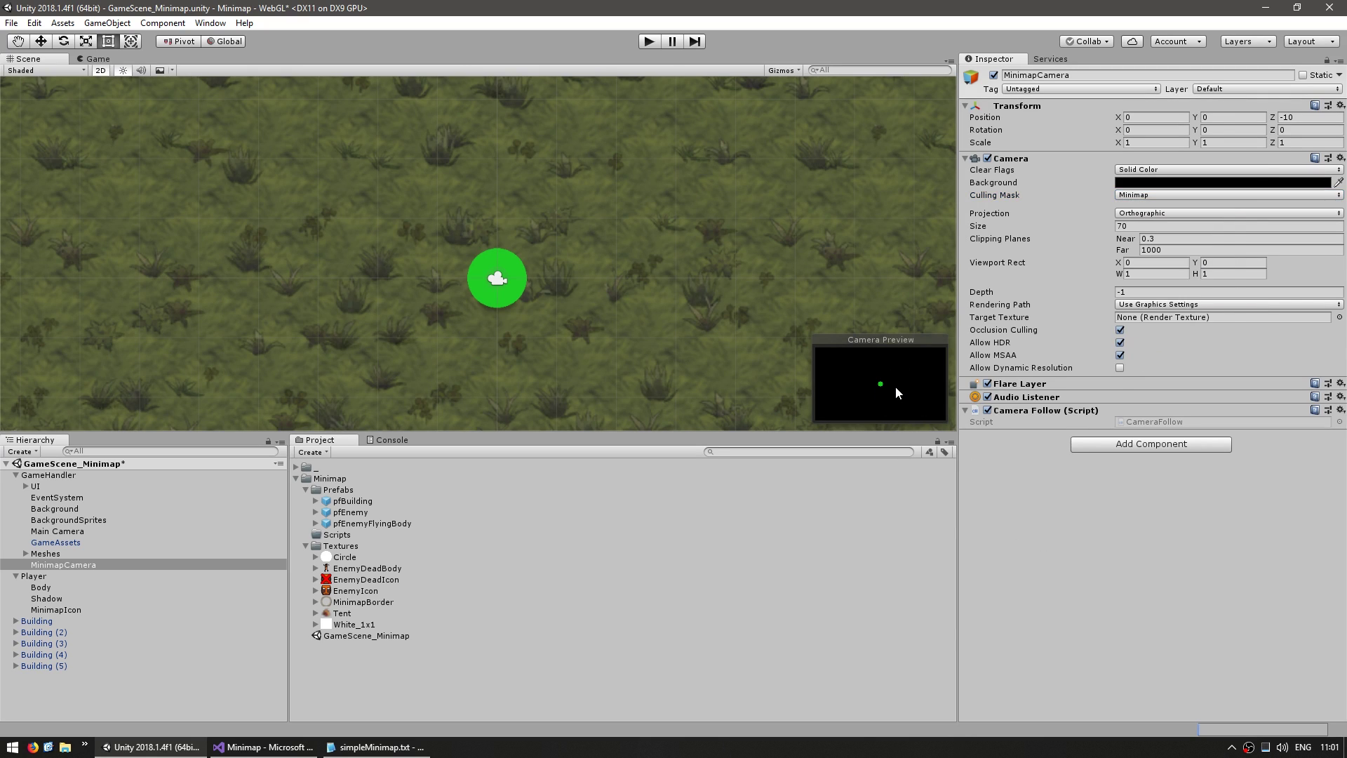
# - Nest MinimapCamera under Main Camera and reduce it to a bare camera at depth 0, without Flare Layer, Audio Listener or Camera Follow
pyautogui.moveTo(38, 565); pyautogui.dragTo(79, 533)
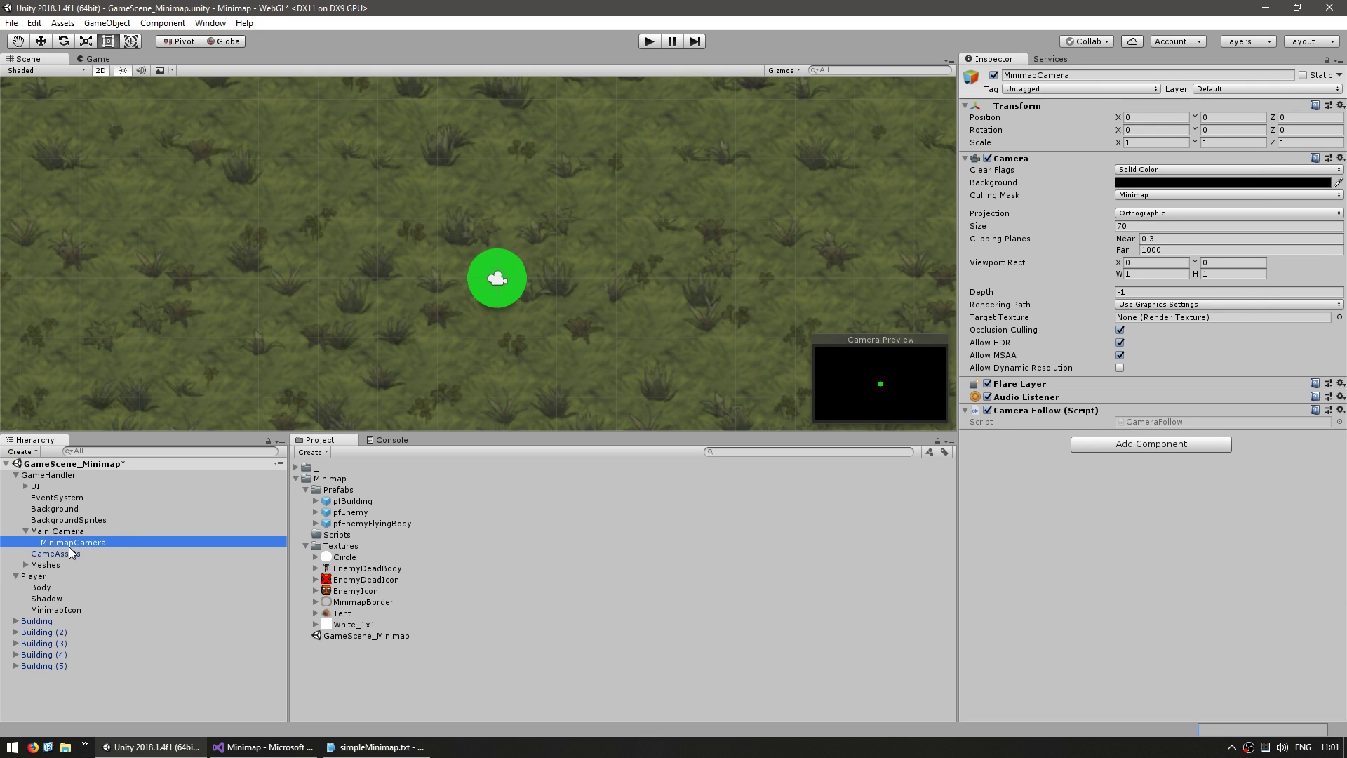
pyautogui.click(988, 290)
pyautogui.click(1114, 482)
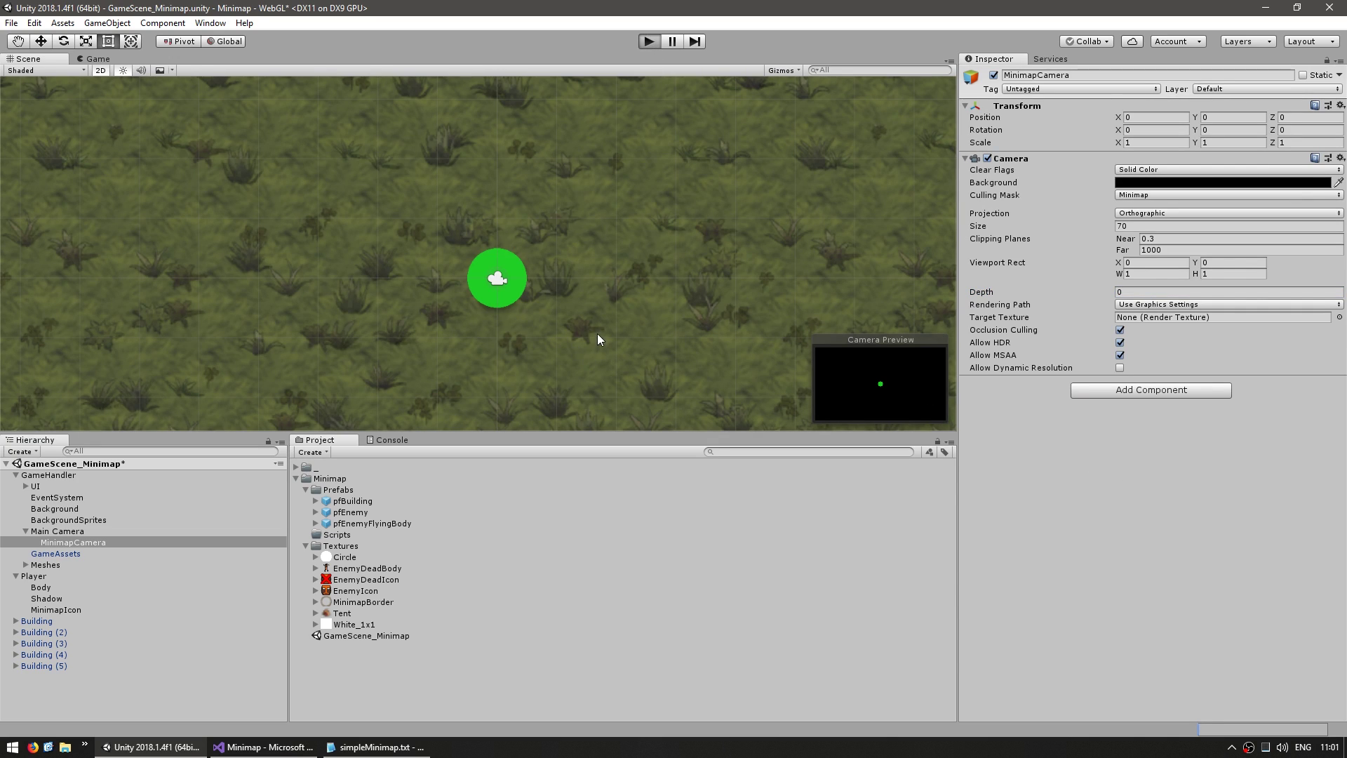
# - Run the game and move the player around to check what MinimapCamera renders, and stop play mode
pyautogui.hotkey('ctrl', 'p')
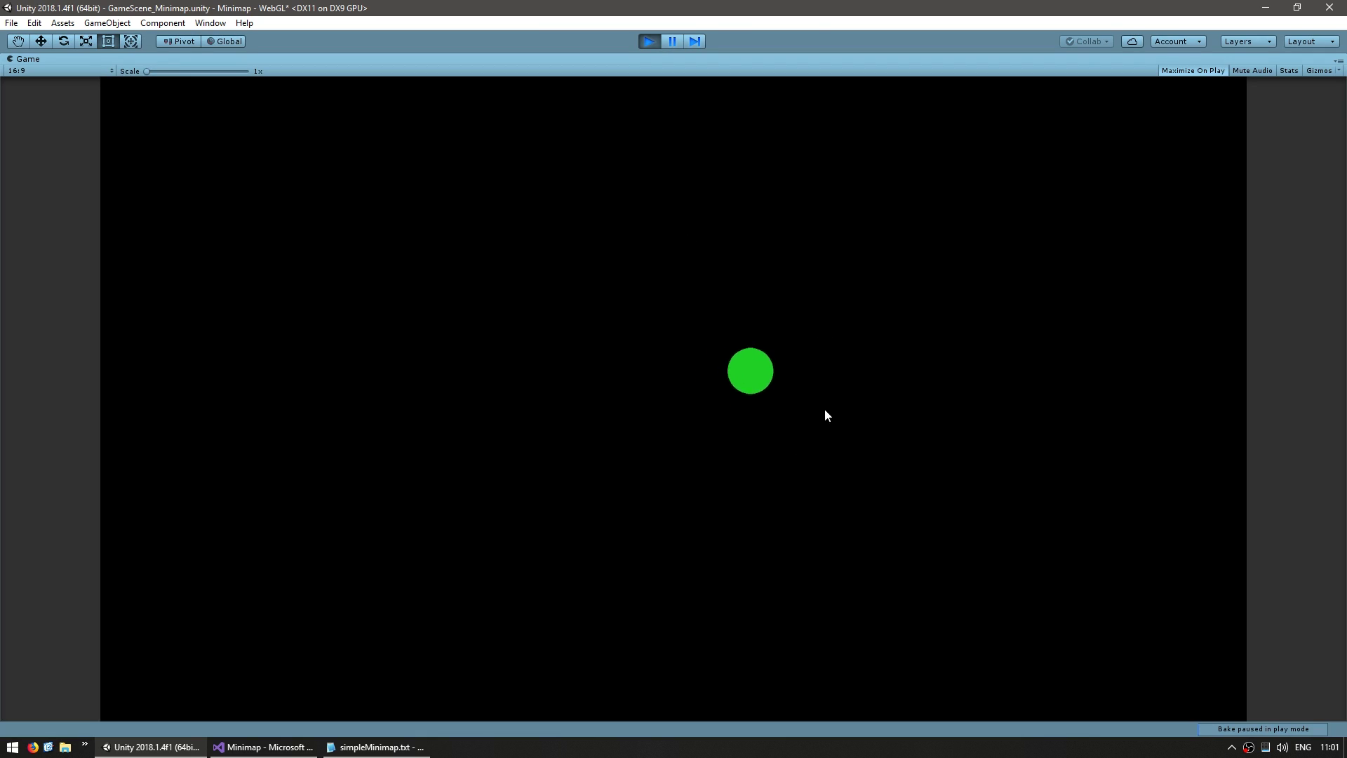
pyautogui.press('Down')
pyautogui.press('Left')
pyautogui.press('Up')
pyautogui.press('s')
pyautogui.press('d')
pyautogui.press('w')
pyautogui.press('s')
pyautogui.press('a')
pyautogui.press('w')
pyautogui.press('d')
pyautogui.press('s')
pyautogui.press('a')
pyautogui.press('w')
pyautogui.press('d')
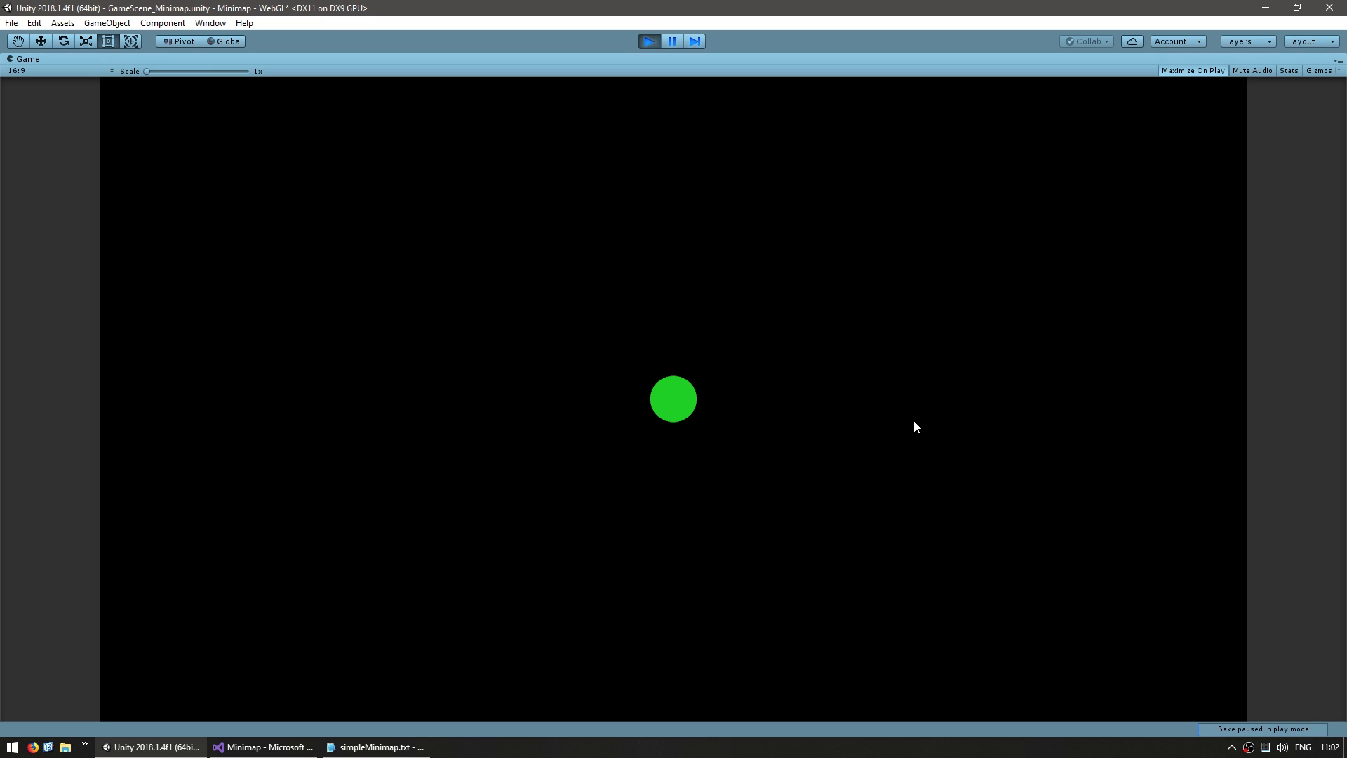
pyautogui.click(650, 42)
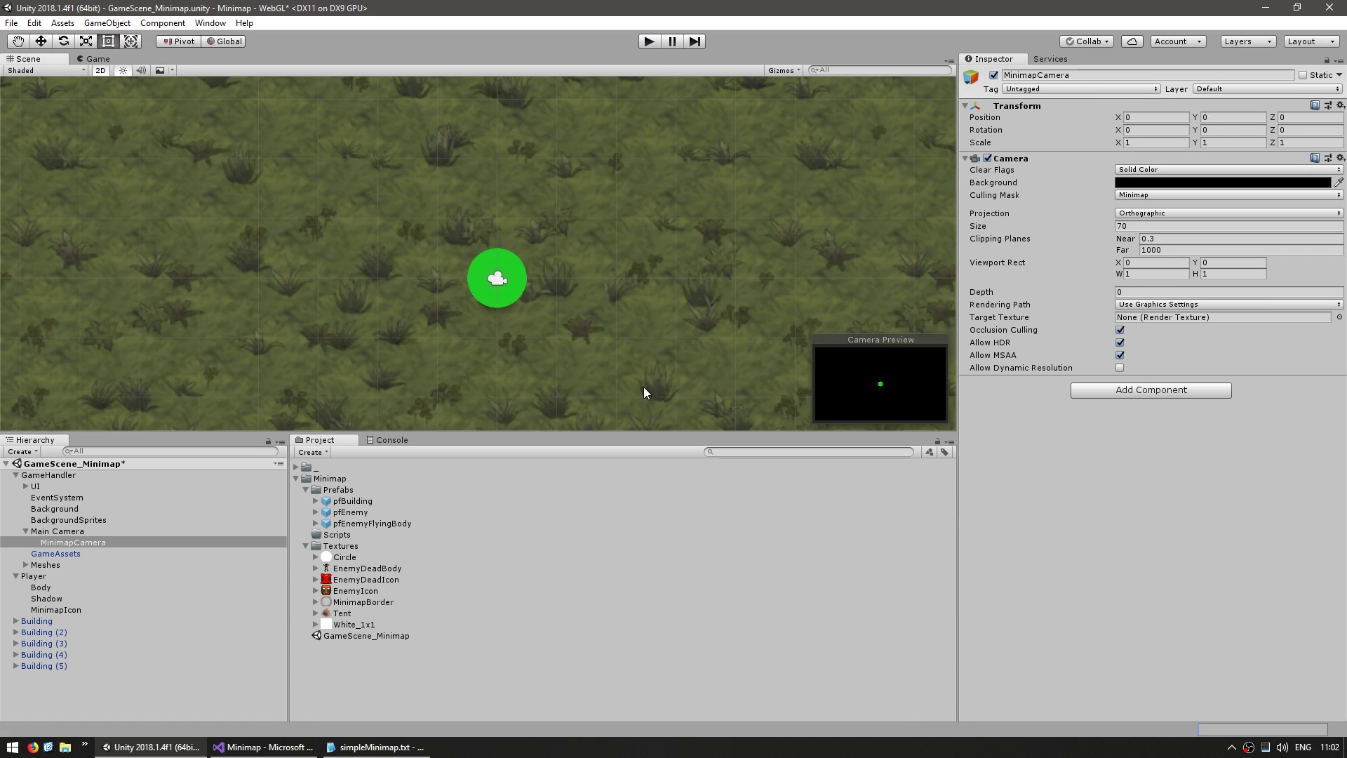
# - Create a render texture named MinimapRenderTexture in the Minimap project folder
pyautogui.rightClick(340, 478)
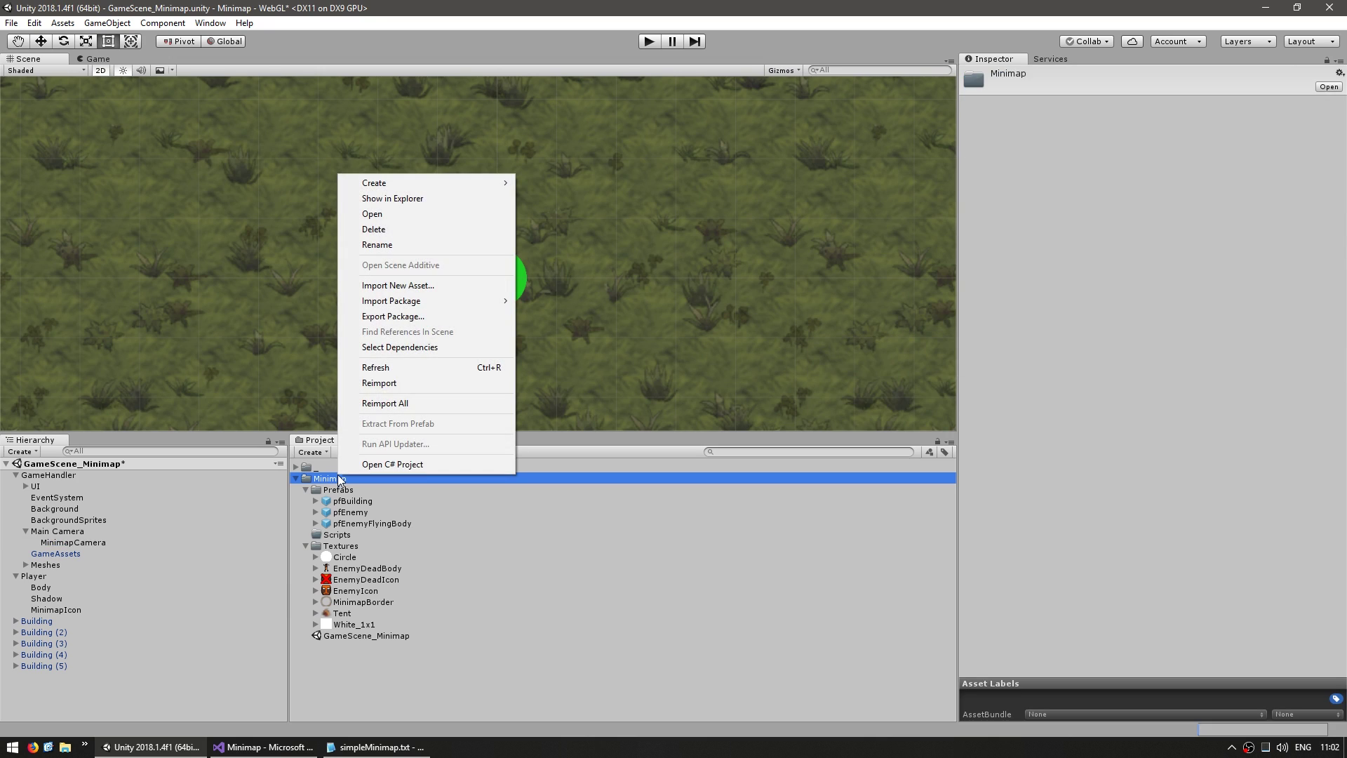
pyautogui.moveTo(431, 187)
pyautogui.moveTo(635, 237)
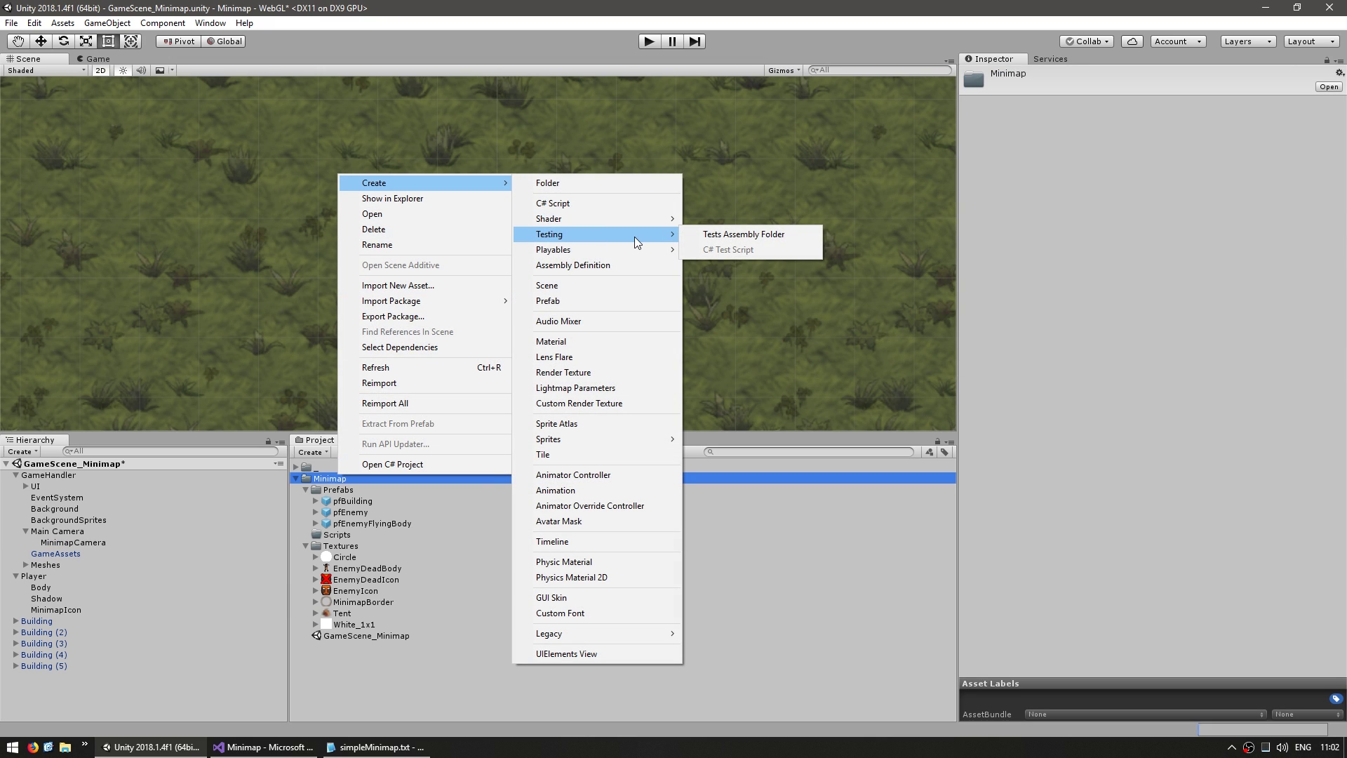
pyautogui.click(595, 374)
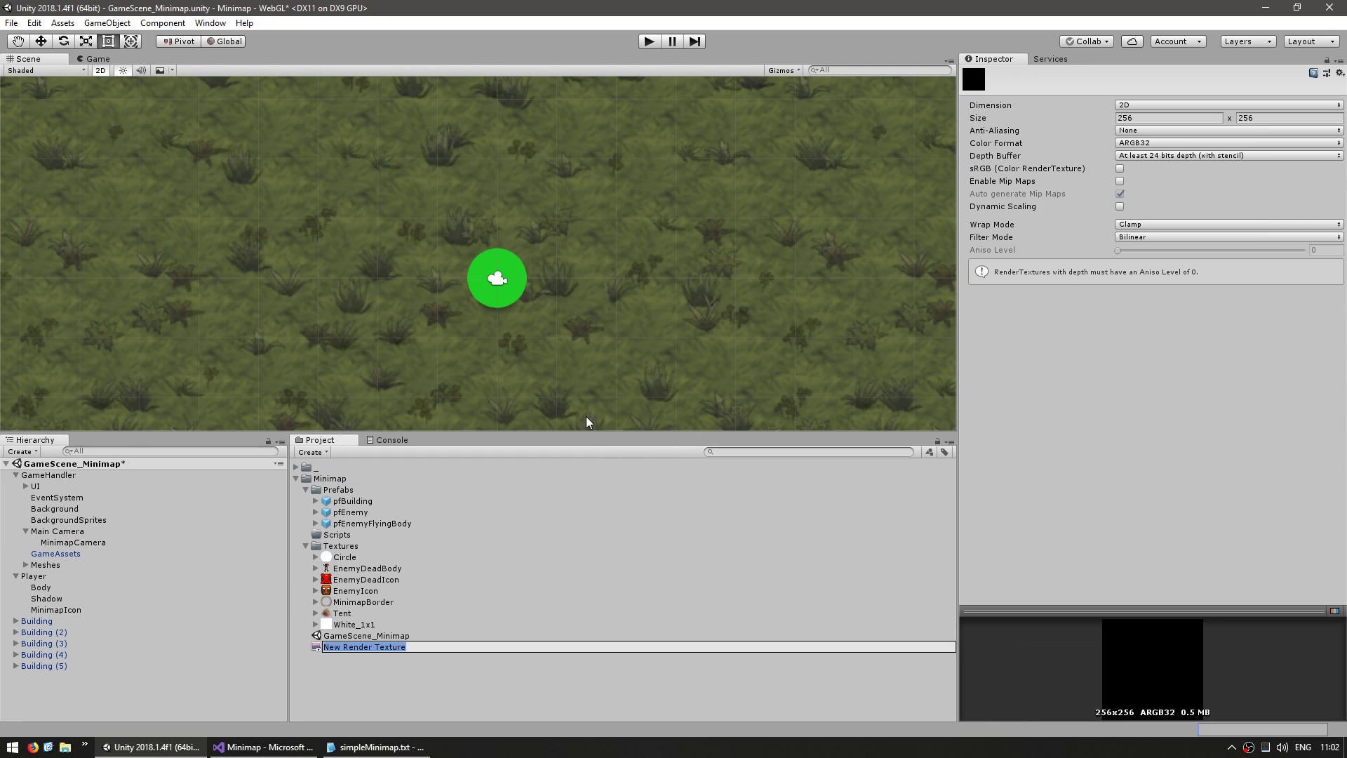
pyautogui.write('Minimap')
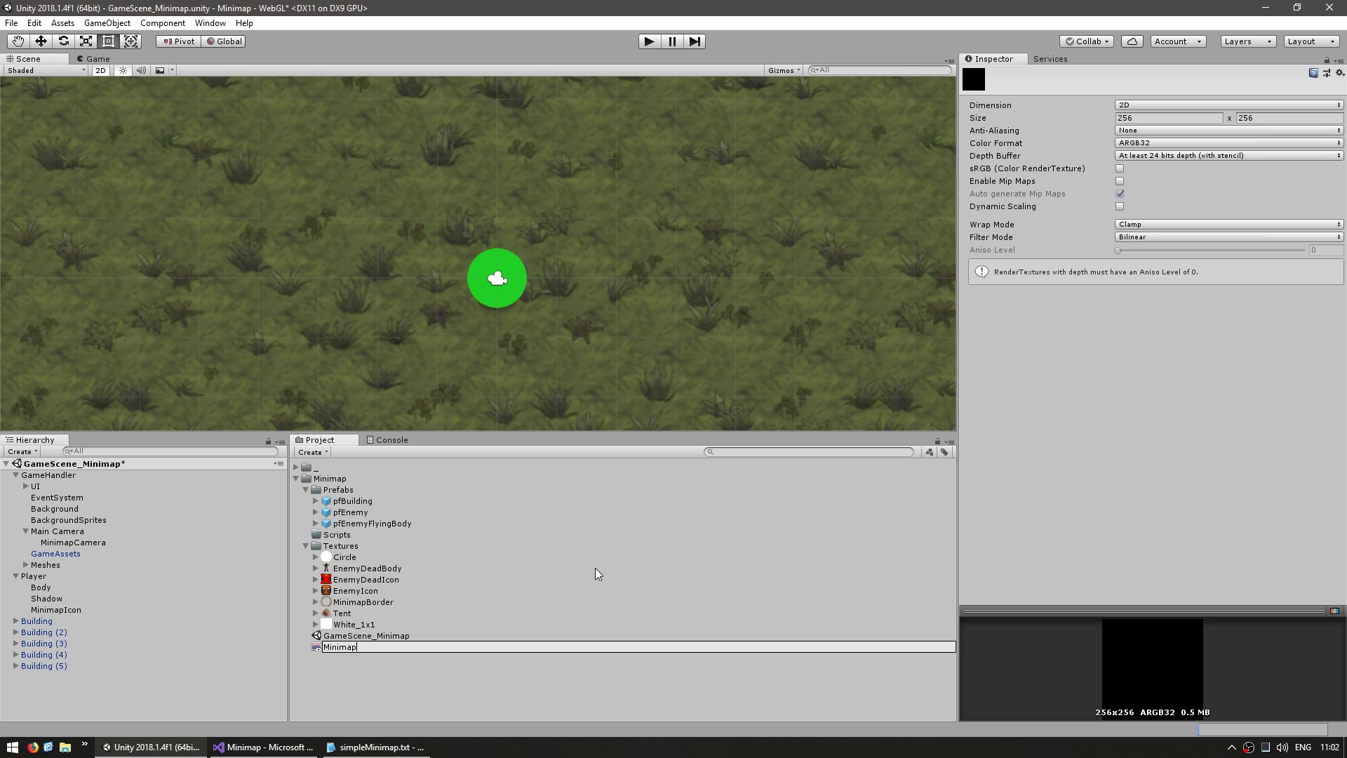
pyautogui.press('Return')
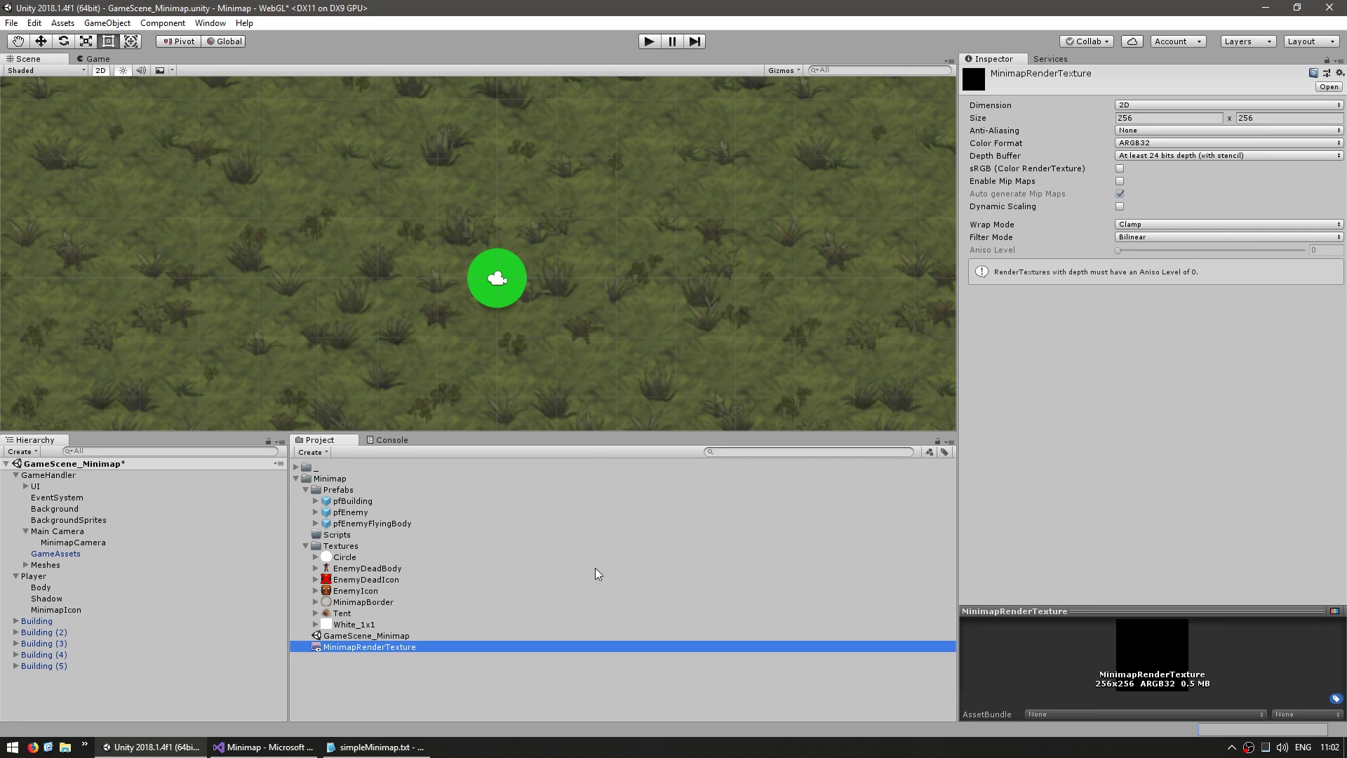
# - Set the render texture's size to 512 x 512 and assign it as MinimapCamera's target texture
pyautogui.click(1182, 119)
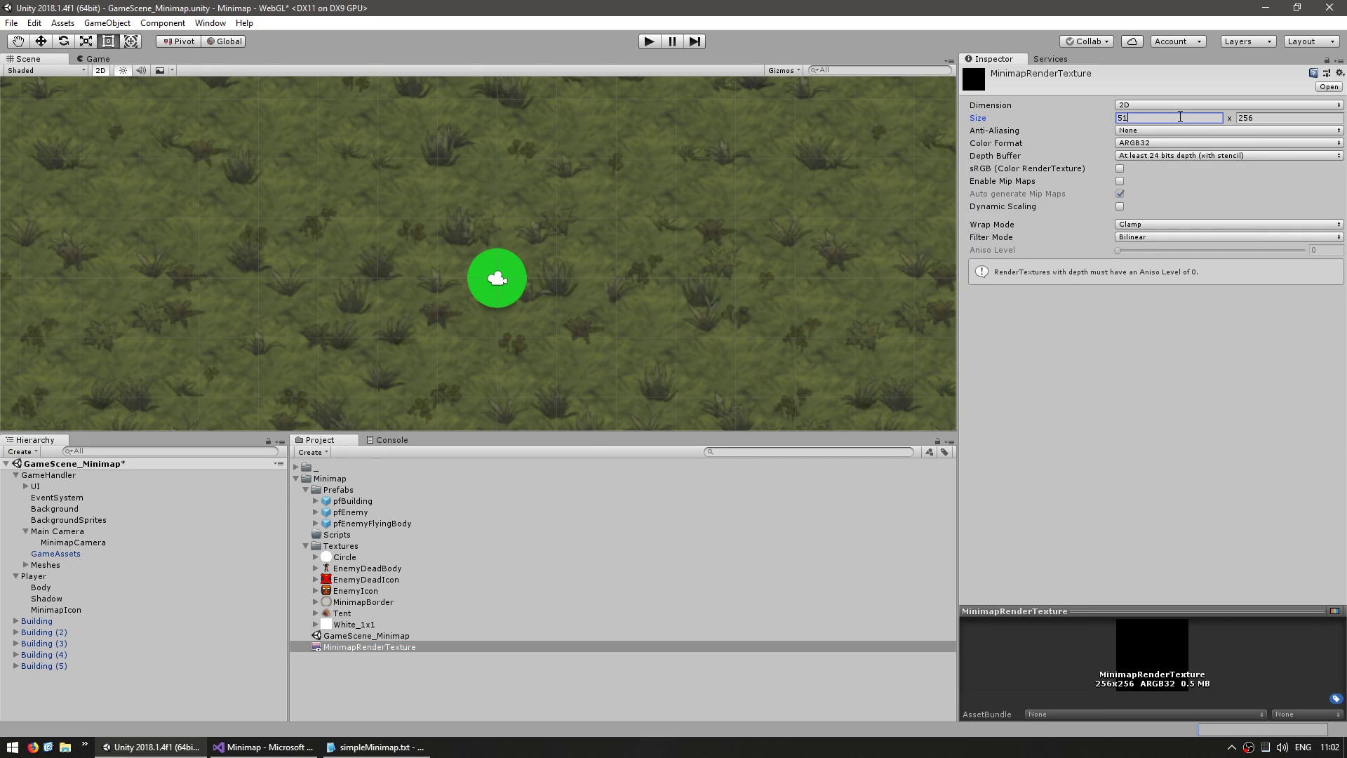
pyautogui.press('Tab')
pyautogui.write('512')
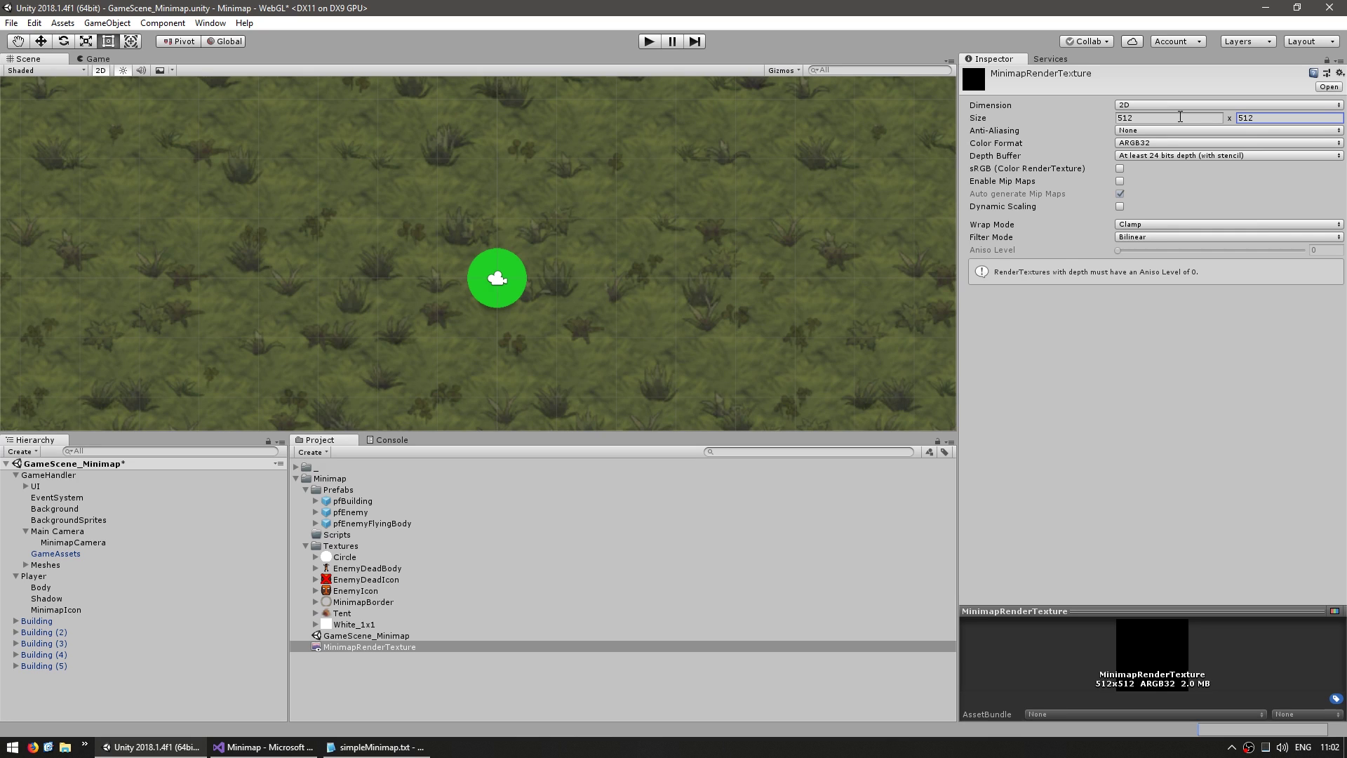
pyautogui.click(92, 544)
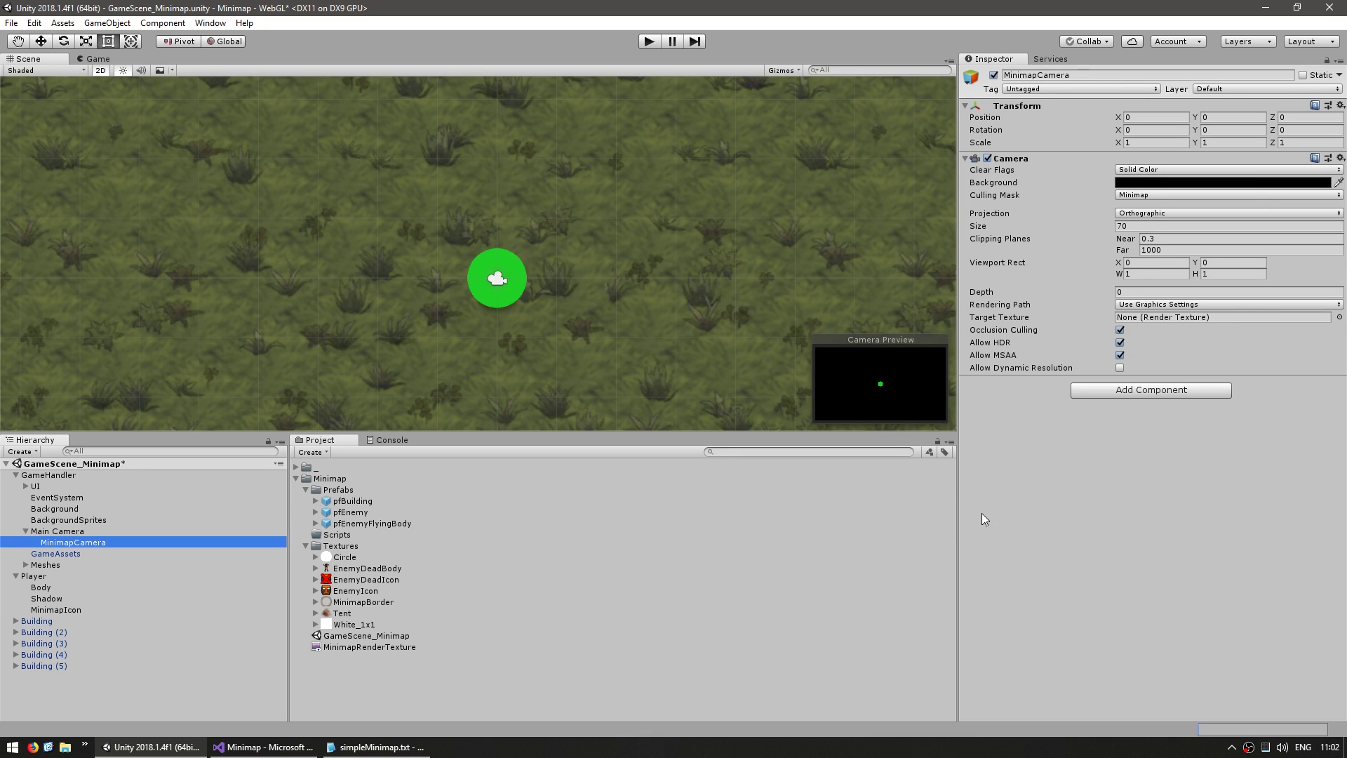
pyautogui.moveTo(348, 646); pyautogui.dragTo(1143, 322)
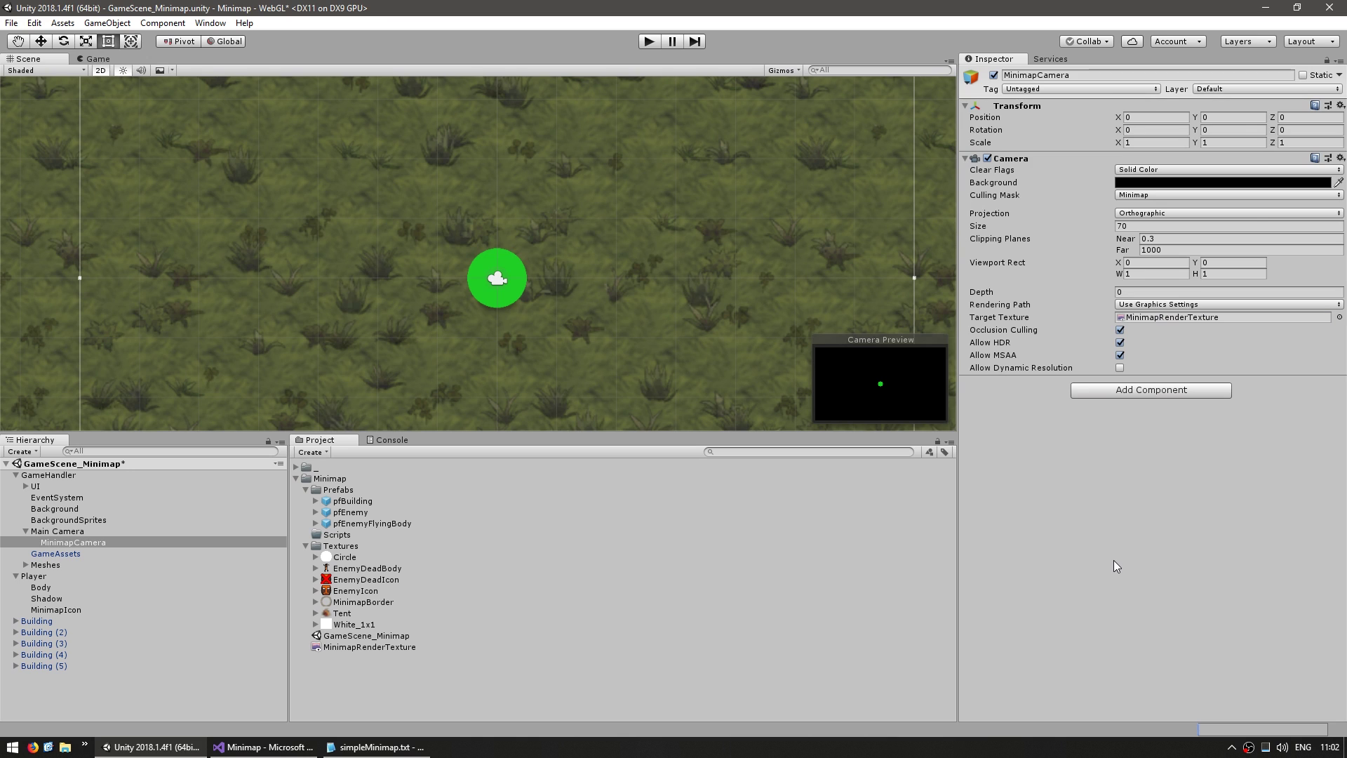
# - Run and pause the game to inspect the MinimapRenderTexture preview, and stop play mode
pyautogui.click(649, 41)
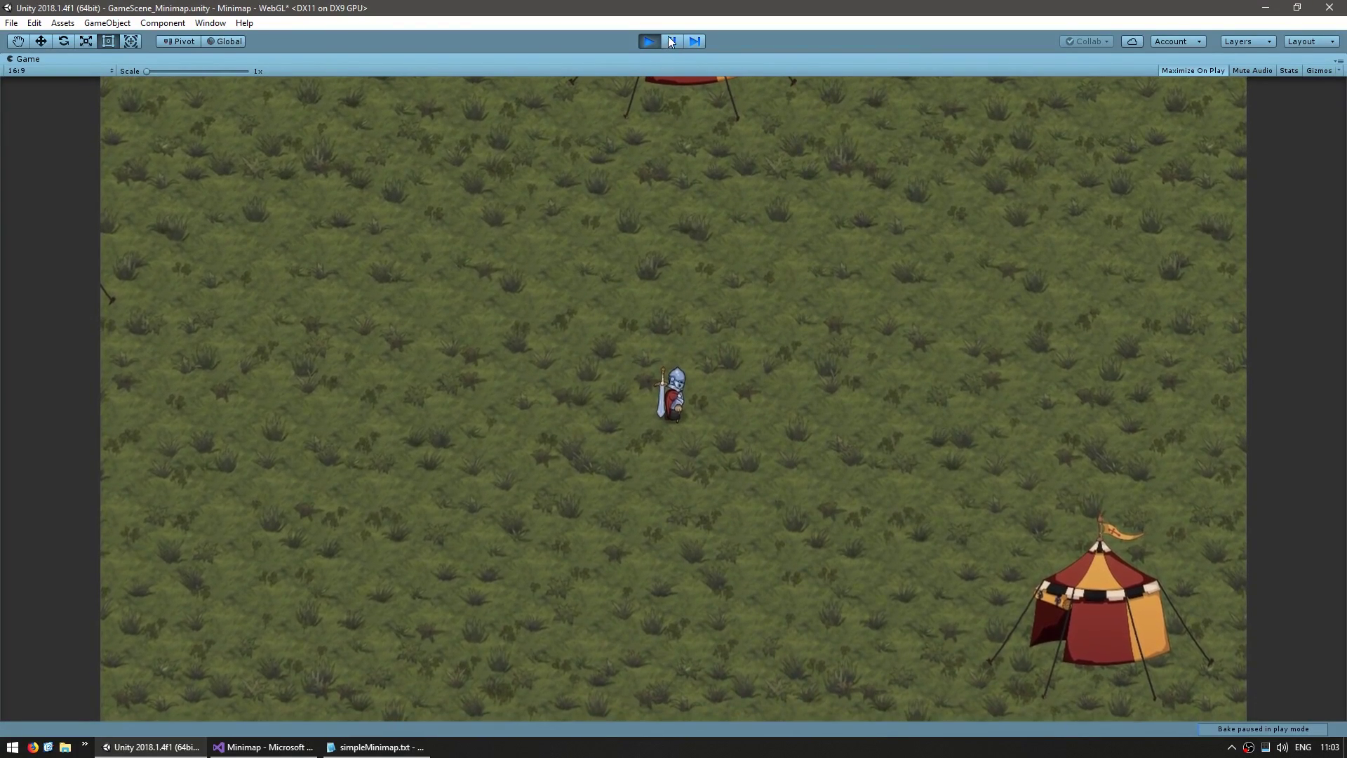
pyautogui.click(670, 39)
pyautogui.click(379, 647)
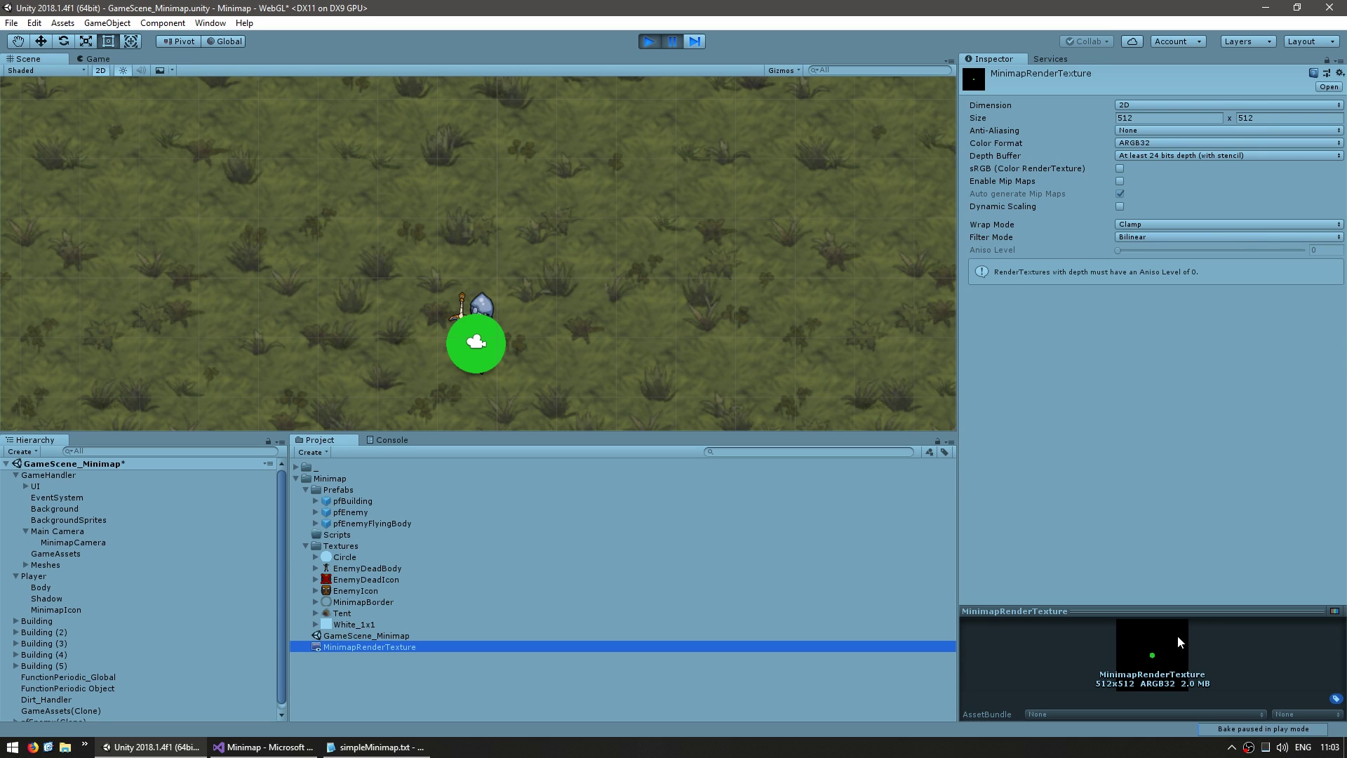
pyautogui.click(1136, 443)
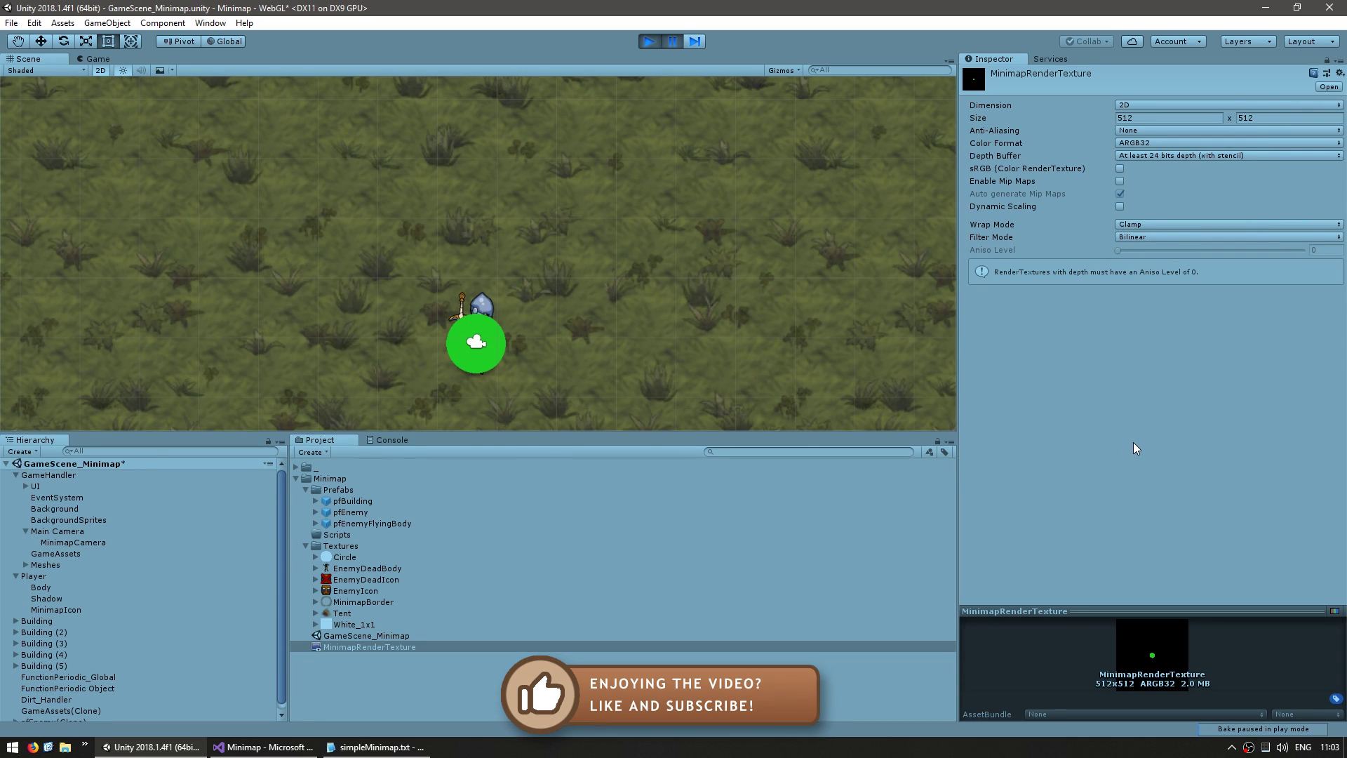
pyautogui.hotkey('ctrl', 'p')
# - Create an empty child object named MinimapRenderTexture under the UI Canvas
pyautogui.click(33, 486)
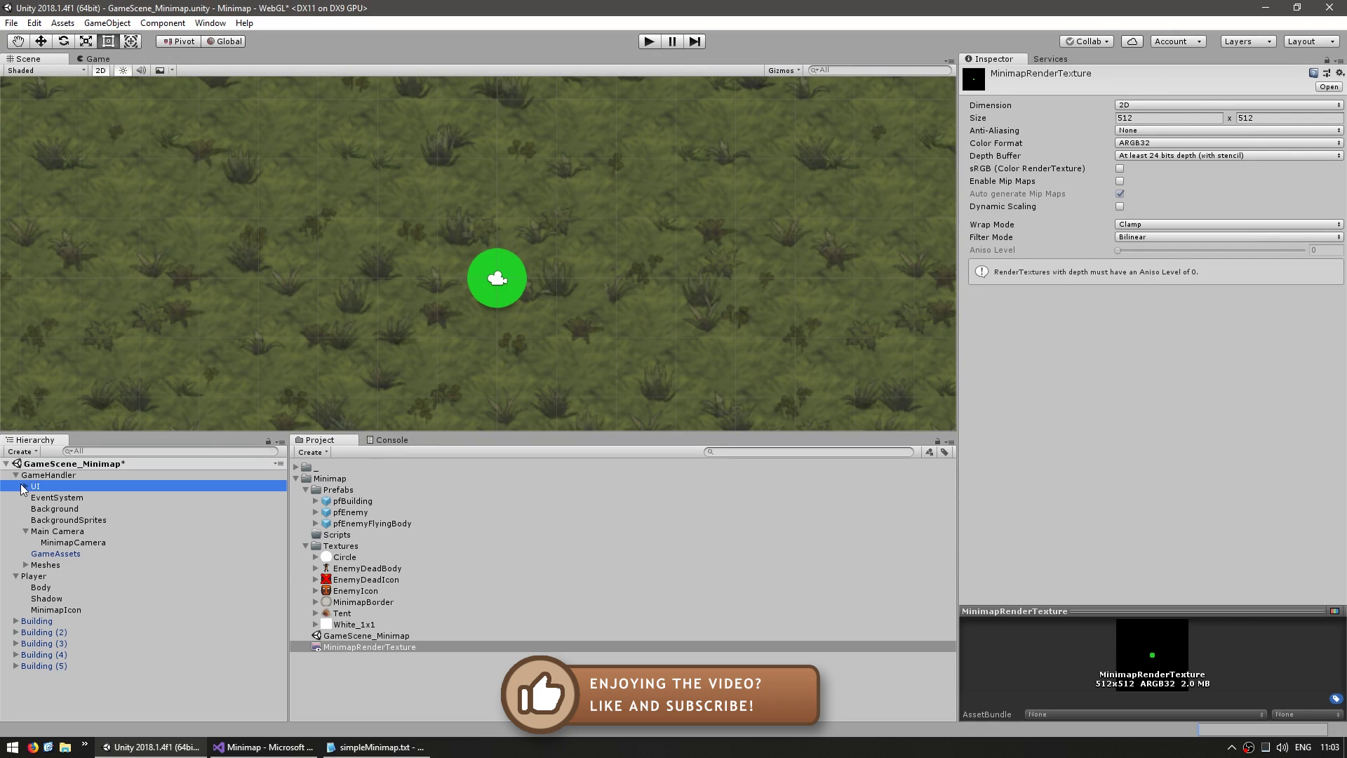
pyautogui.click(26, 487)
pyautogui.click(56, 509)
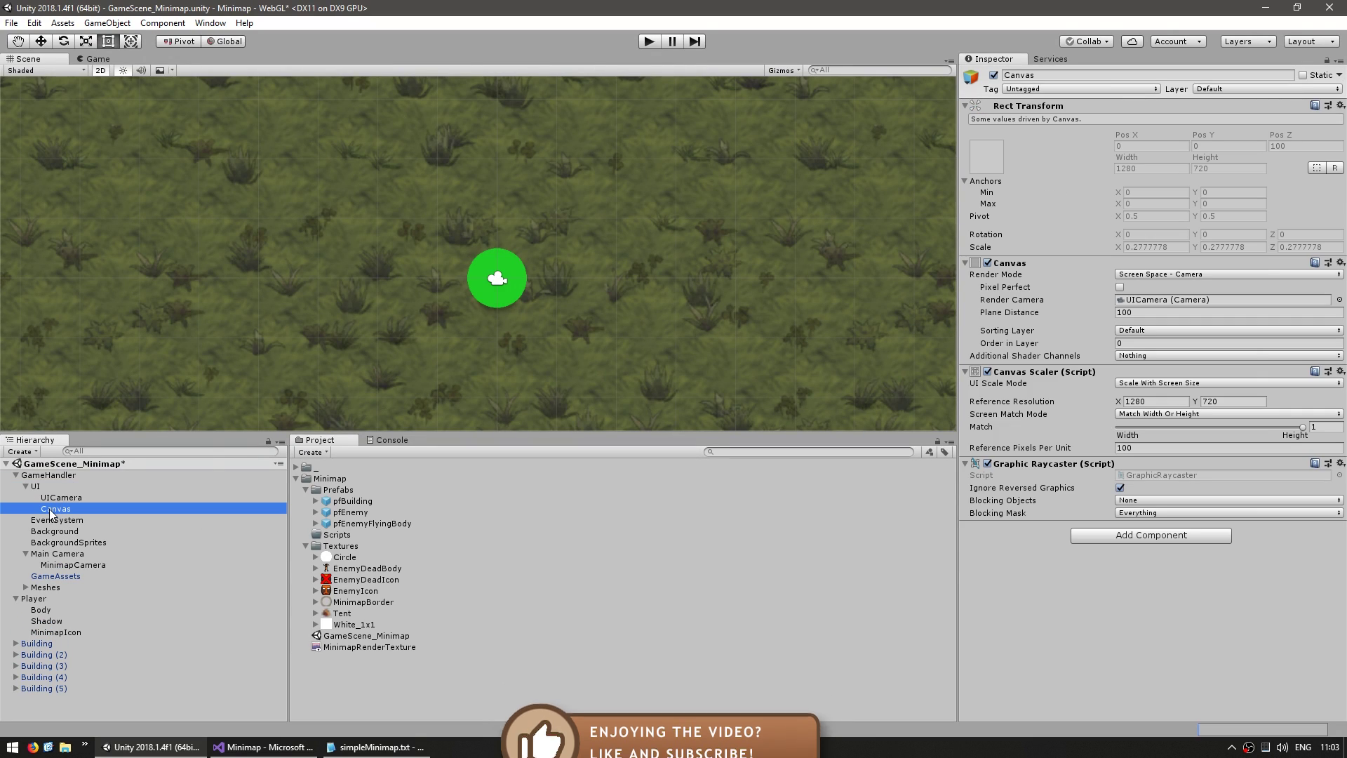
pyautogui.rightClick(51, 509)
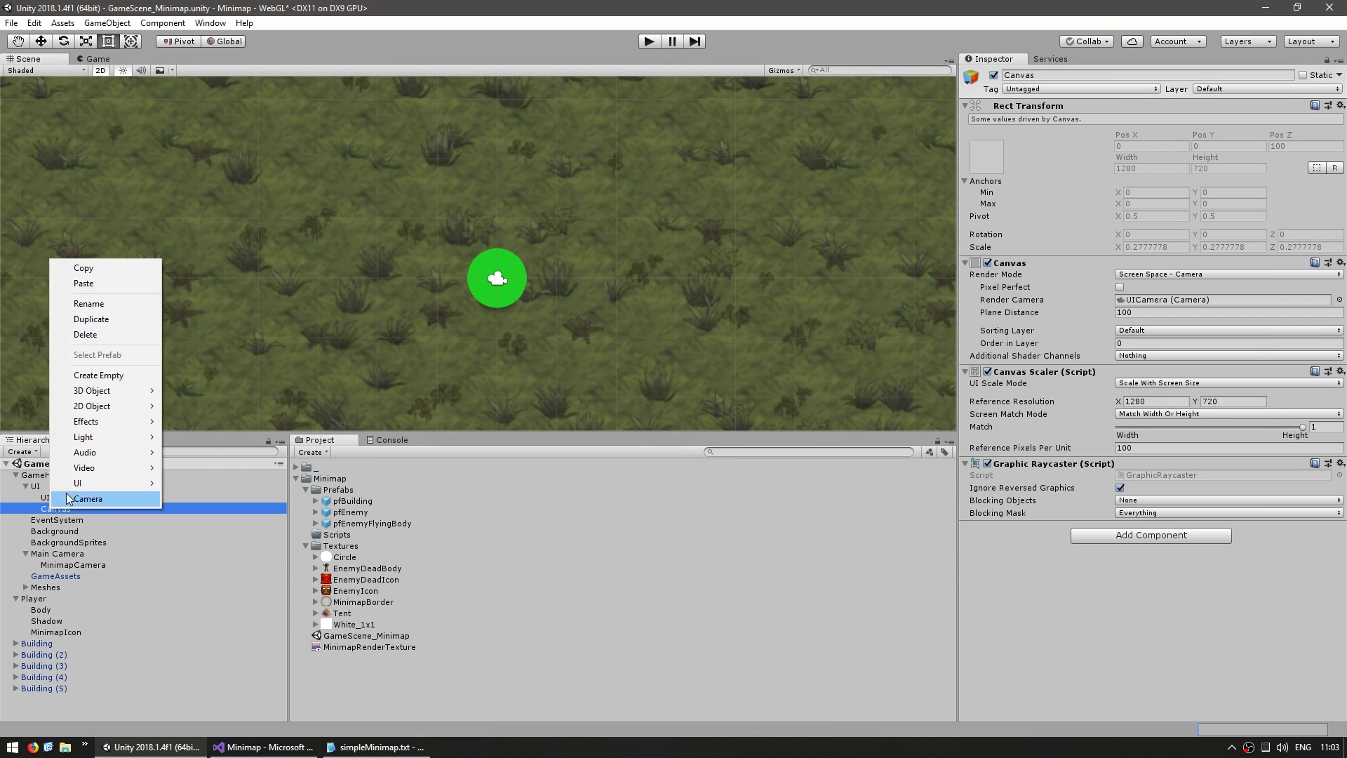
pyautogui.click(112, 377)
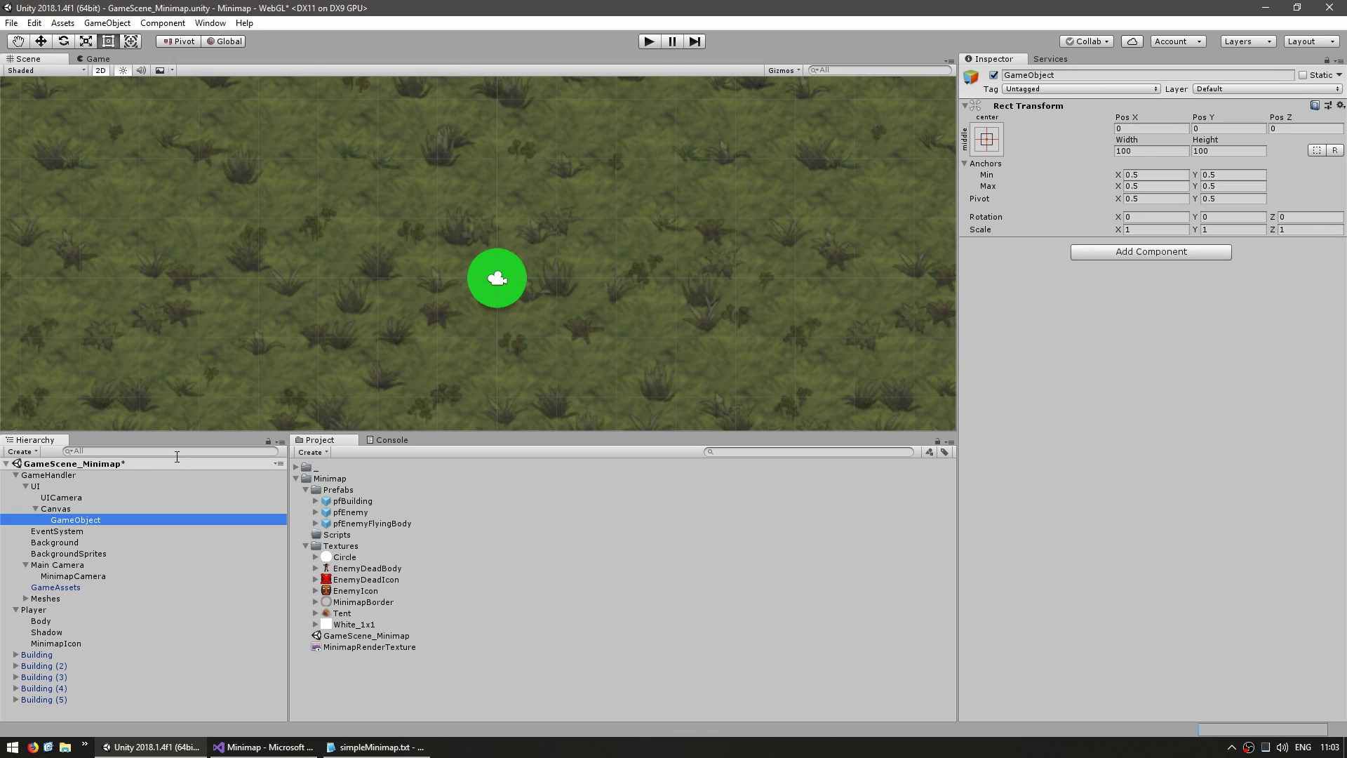
pyautogui.press('F2')
pyautogui.write('MinimapRenderTexture')
pyautogui.press('Return')
# - Add a Raw Image component to the new canvas object with the MinimapRenderTexture asset as its texture
pyautogui.click(1105, 251)
pyautogui.write('raw')
pyautogui.press('Return')
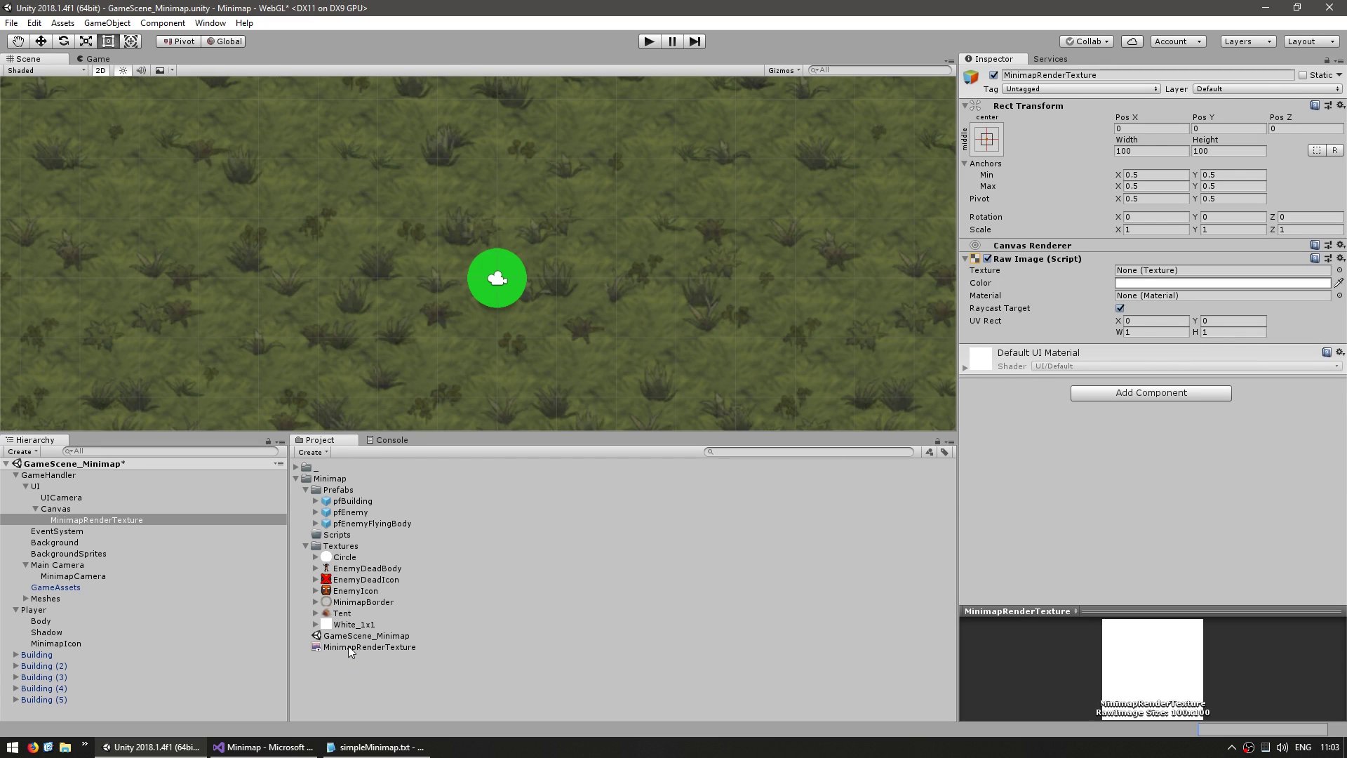
pyautogui.moveTo(351, 651); pyautogui.dragTo(1177, 272)
# - Resize the raw image to 200 x 200 and place it in the canvas's lower-right corner at about X 514, Y -243
pyautogui.click(204, 522)
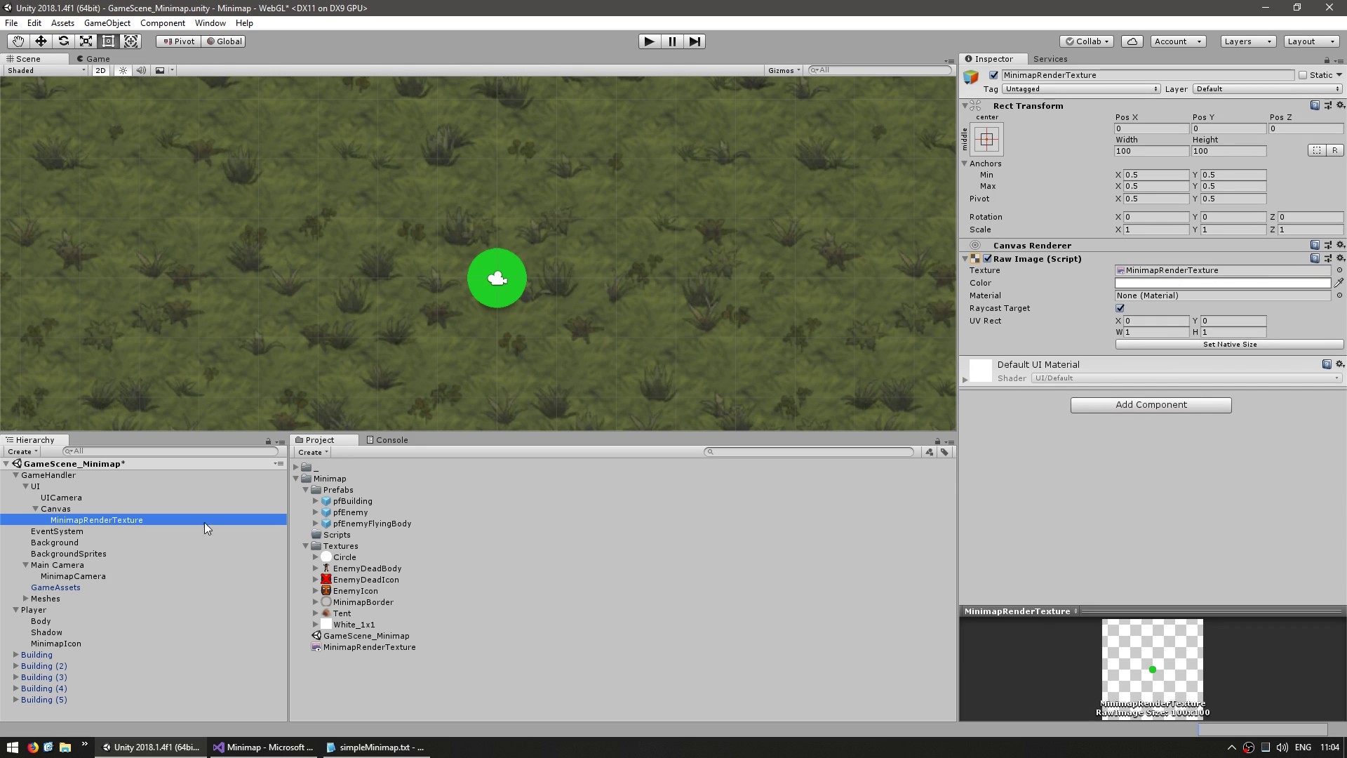
pyautogui.doubleClick(77, 520)
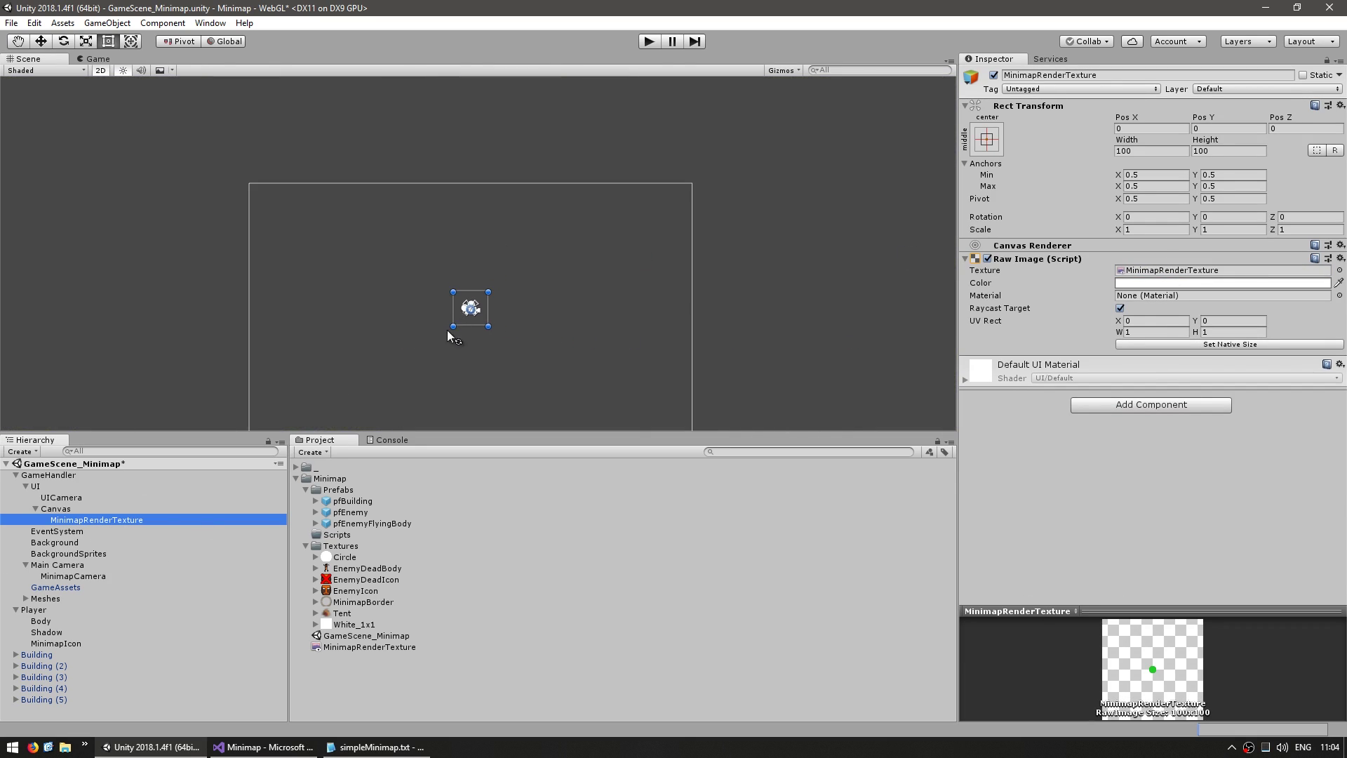
pyautogui.scroll(-3, 441, 336)
pyautogui.press('w')
pyautogui.moveTo(493, 191); pyautogui.dragTo(731, 307)
pyautogui.click(1153, 150)
pyautogui.write('20')
pyautogui.press('Tab')
pyautogui.write('200')
pyautogui.click(1152, 151)
pyautogui.write('200')
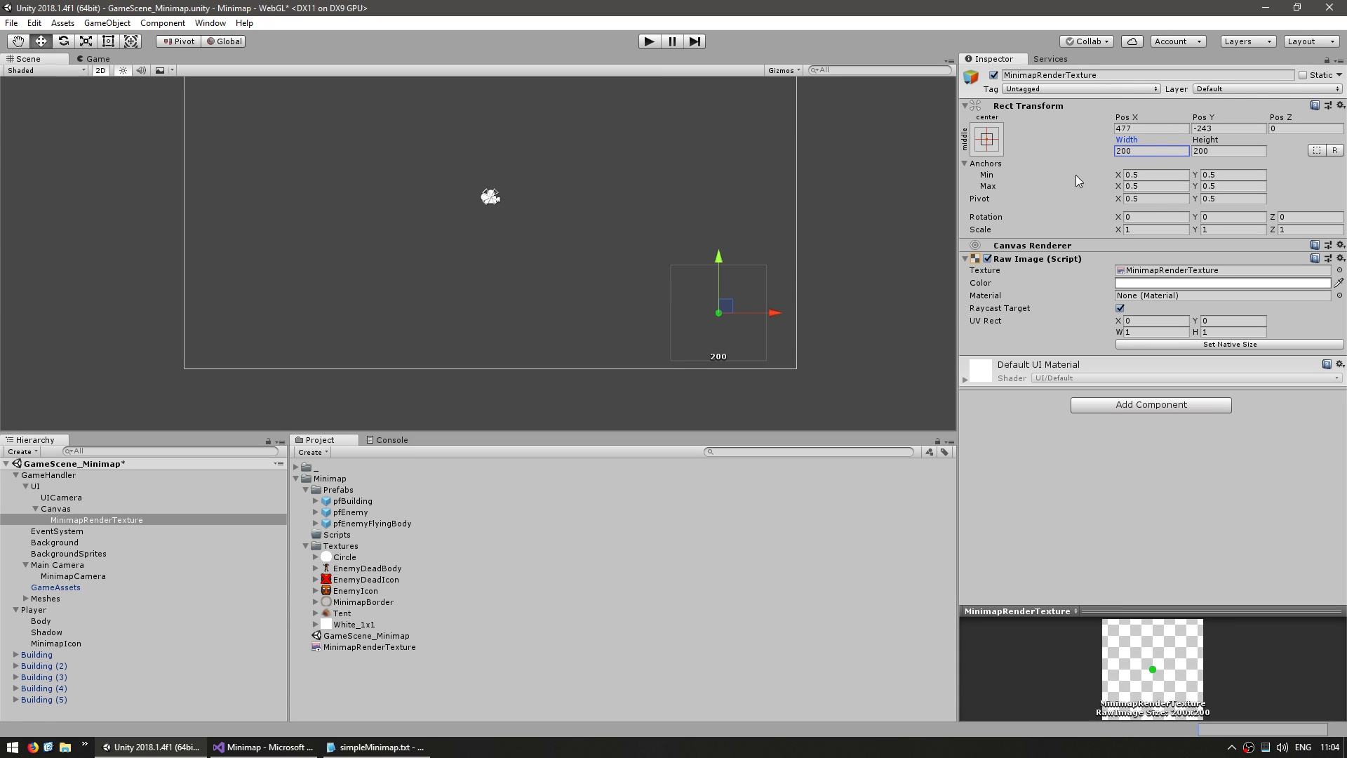
pyautogui.moveTo(725, 306); pyautogui.dragTo(743, 306)
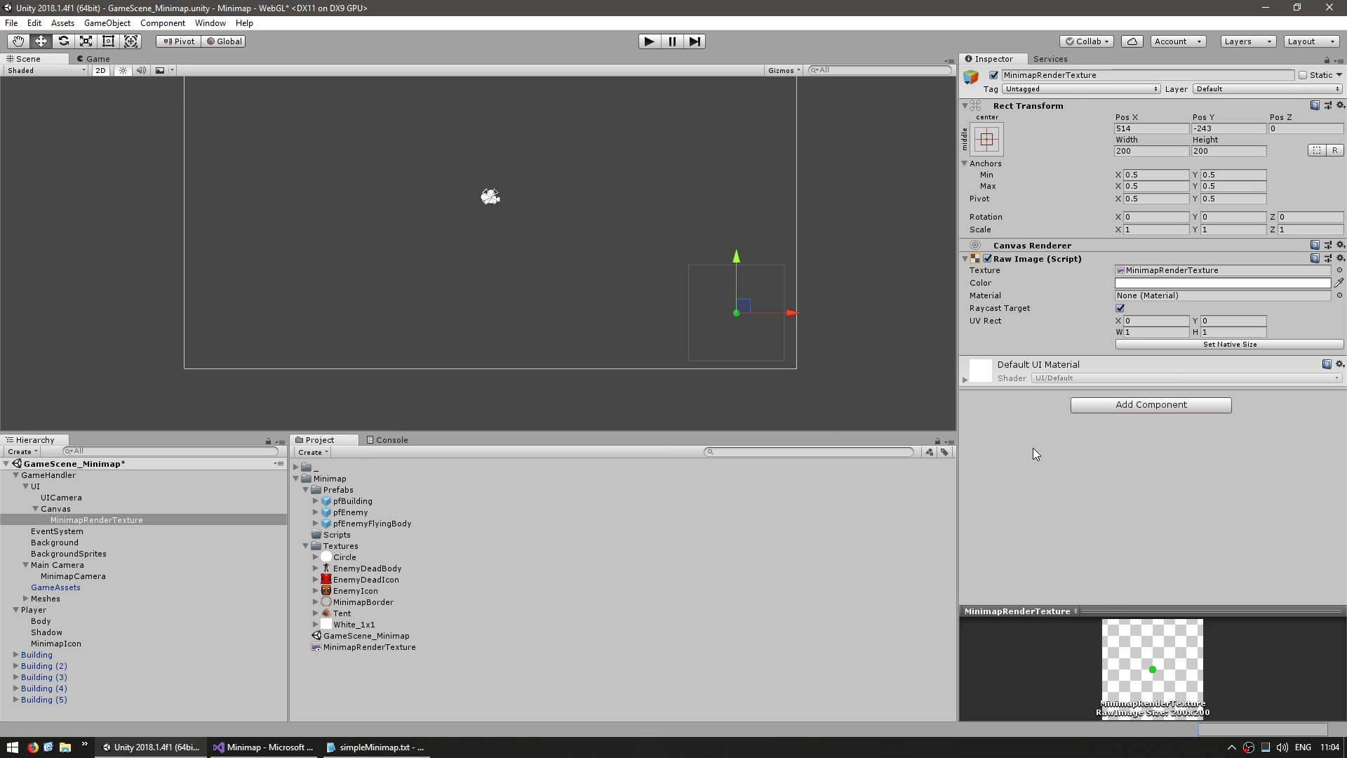
# - Set the MinimapCamera's background to an opaque dark grey, hex 413A3A
pyautogui.click(78, 577)
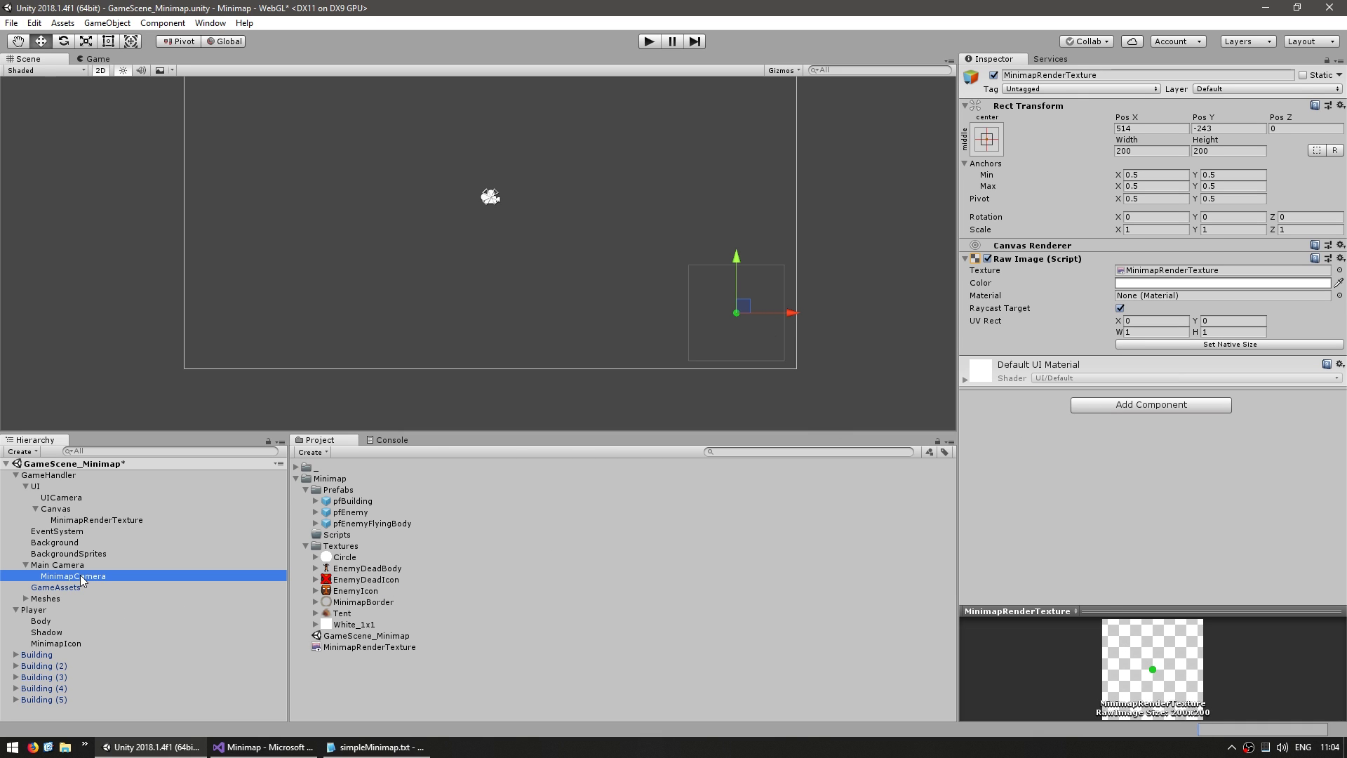
pyautogui.click(1126, 184)
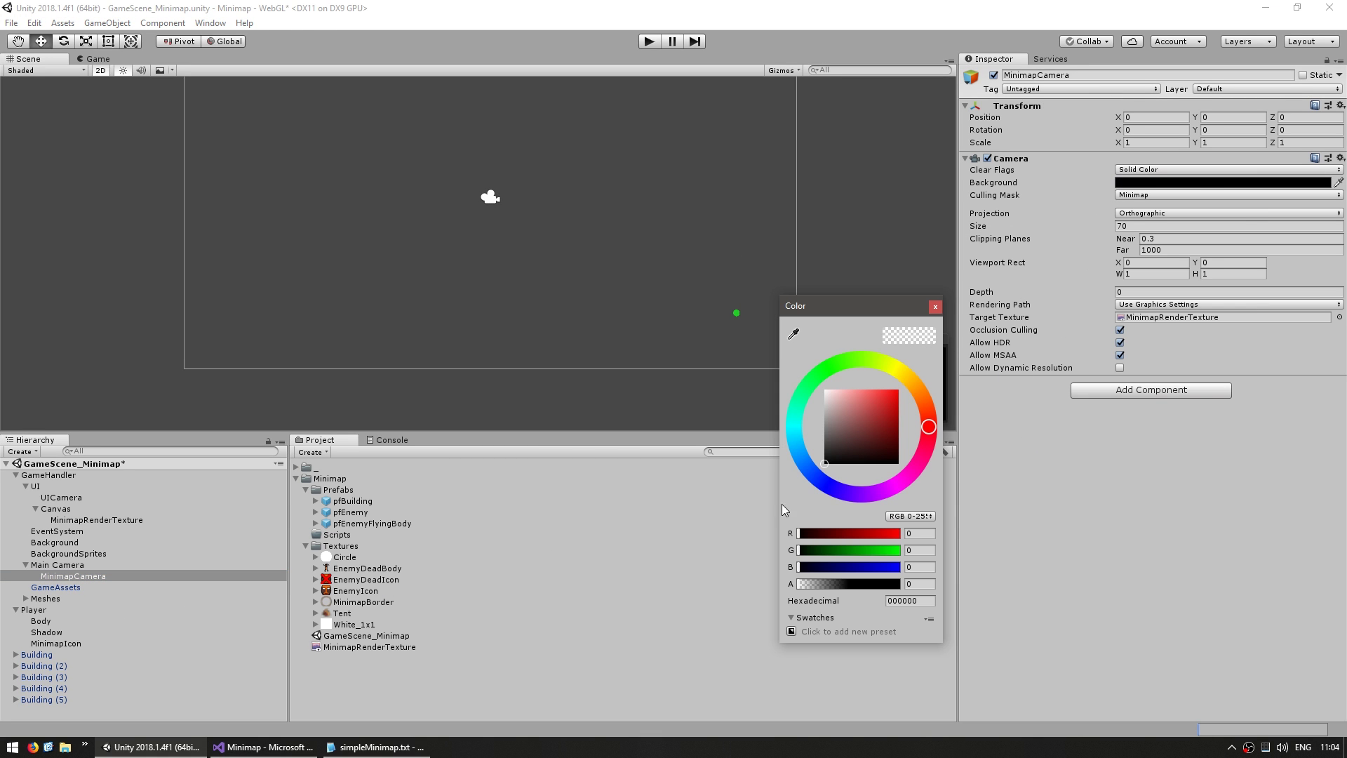
pyautogui.click(833, 445)
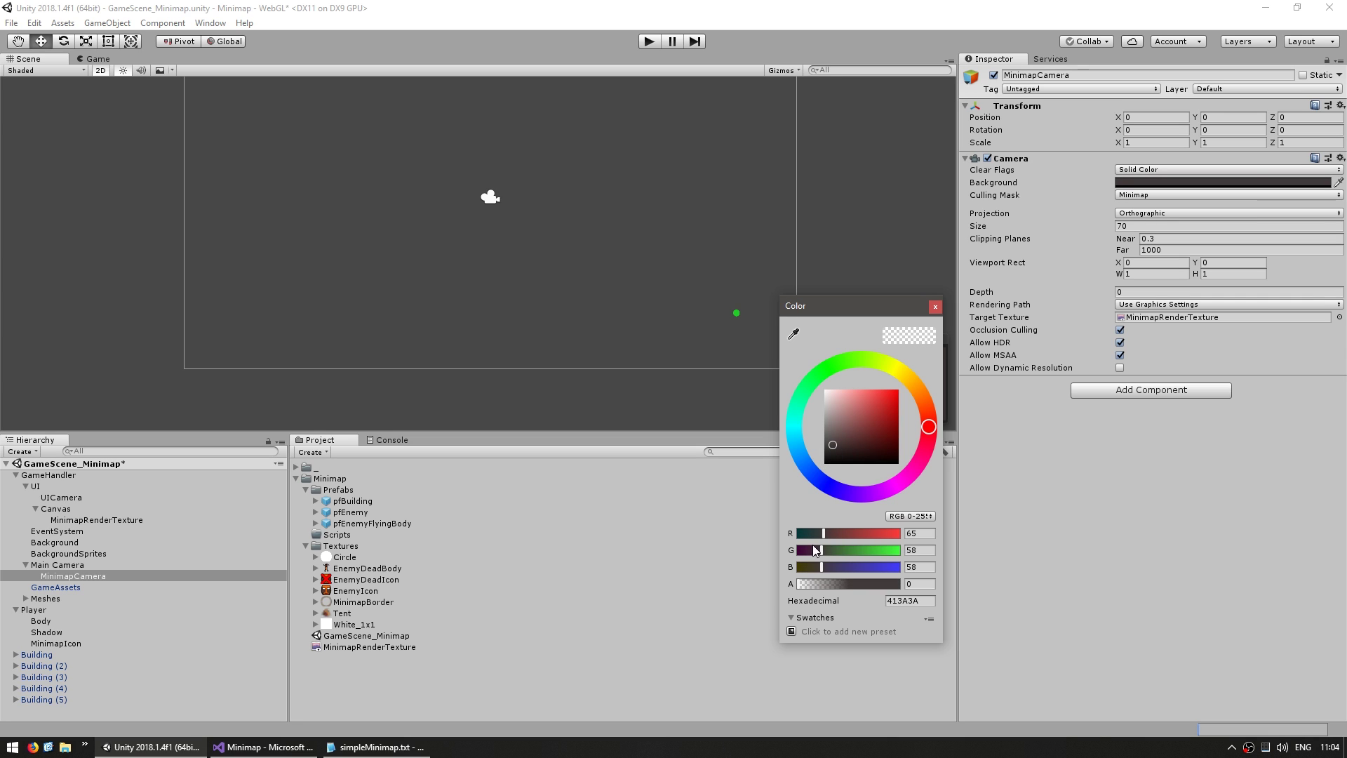
pyautogui.moveTo(814, 589); pyautogui.dragTo(905, 584)
pyautogui.click(1194, 508)
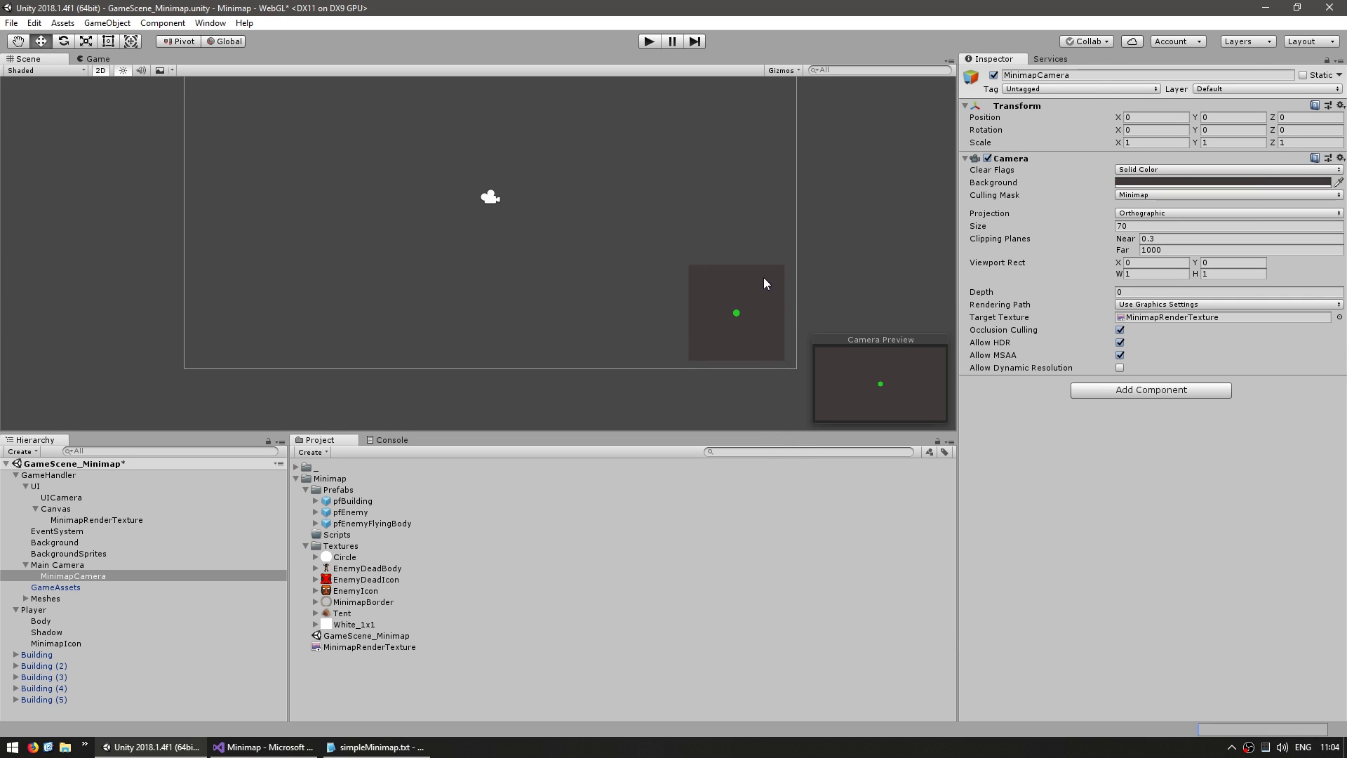
# - Run the game and walk the player around to check the minimap's dark background and moving player dot, and stop play mode
pyautogui.click(762, 326)
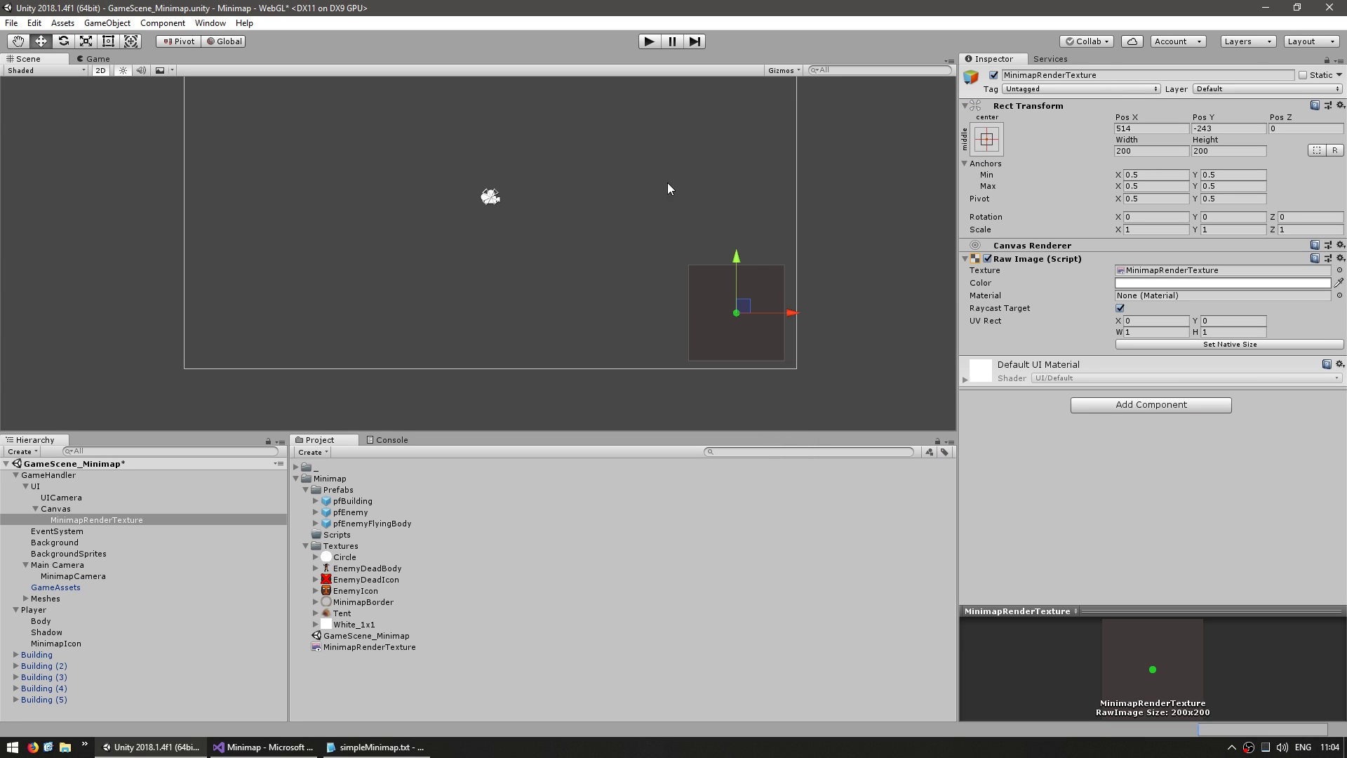
pyautogui.click(649, 41)
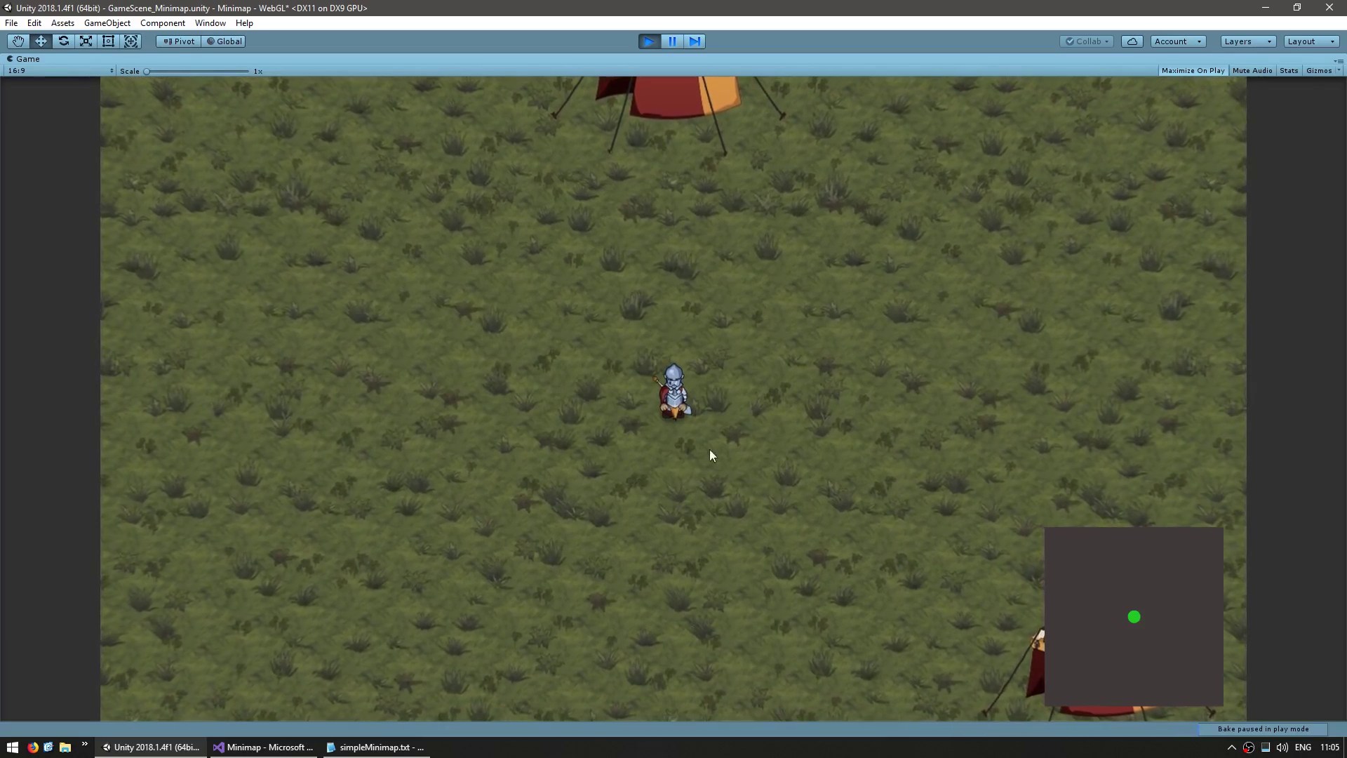
pyautogui.press('d')
pyautogui.press('s')
pyautogui.press('a')
pyautogui.press('w')
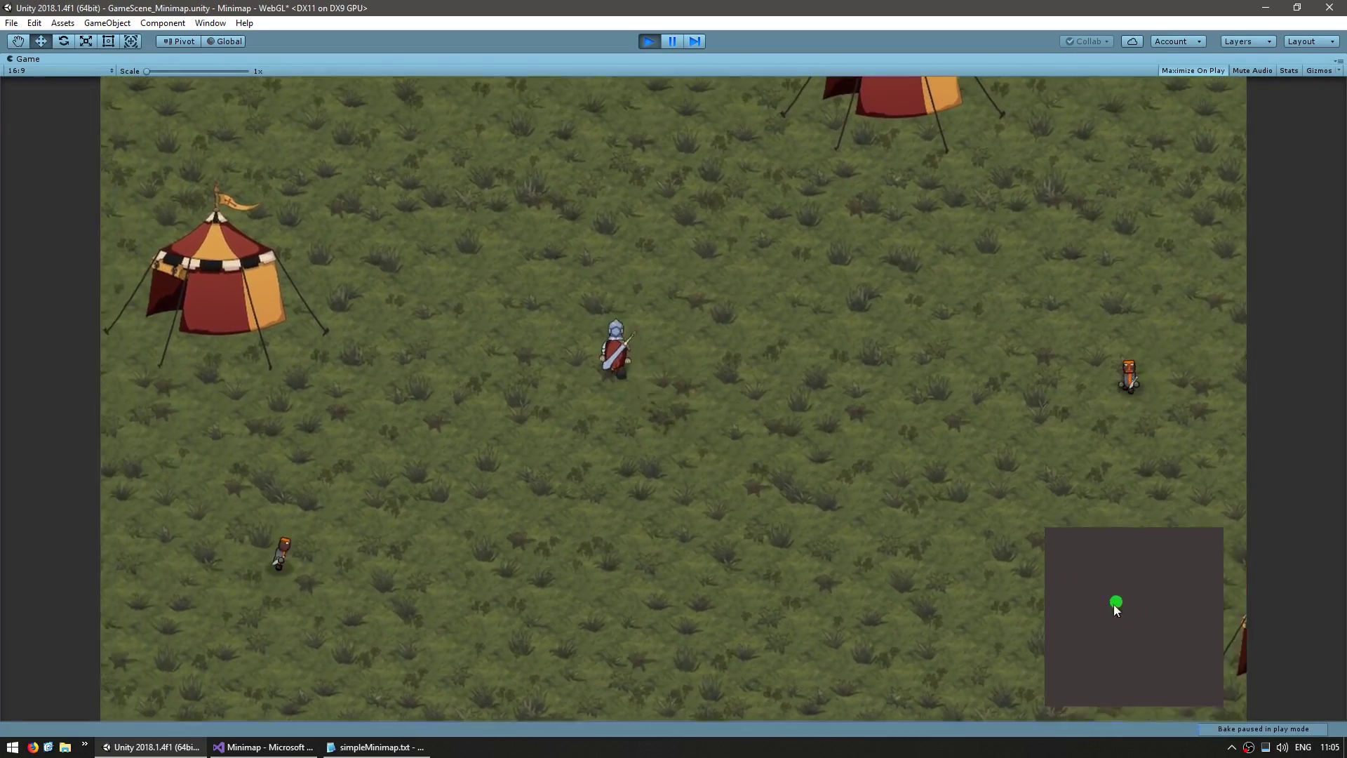
pyautogui.press('a')
pyautogui.press('s')
pyautogui.press('d')
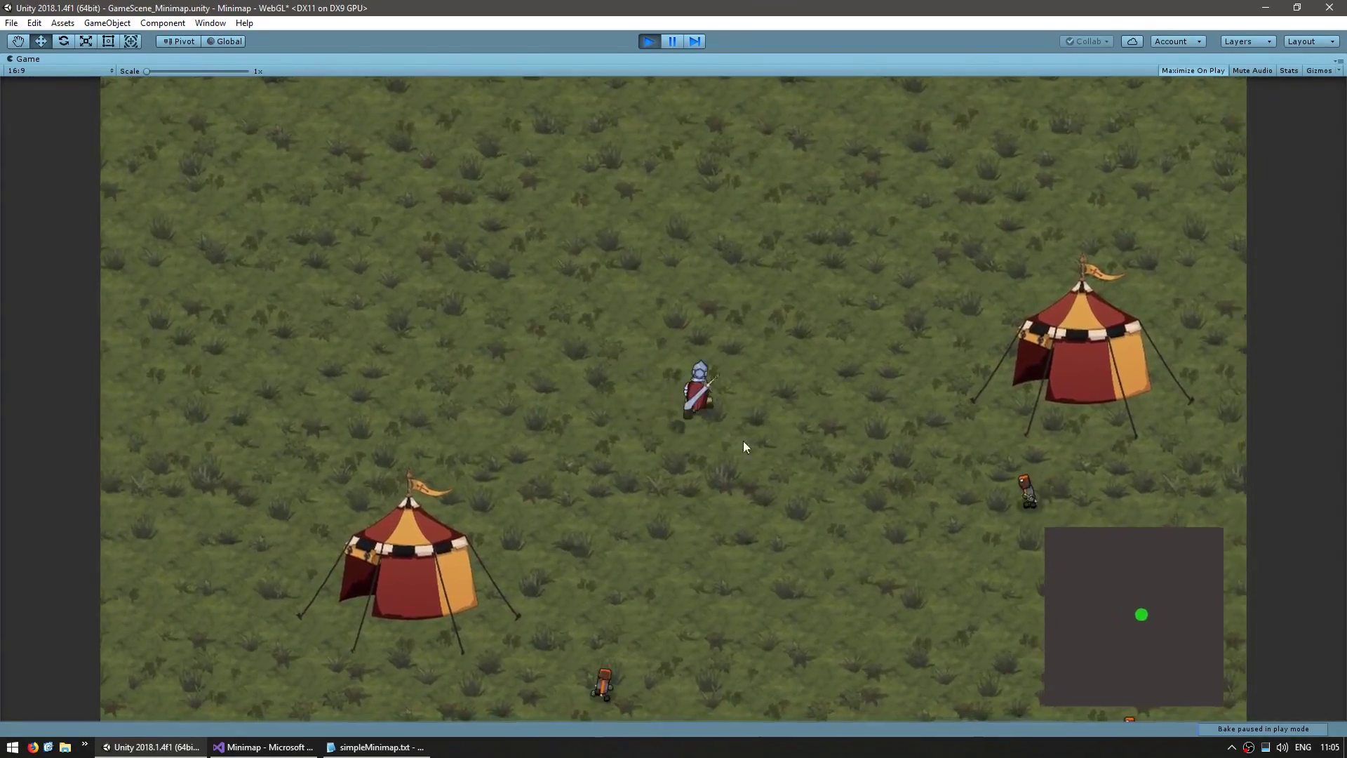
pyautogui.press('w')
pyautogui.press('a')
pyautogui.press('s')
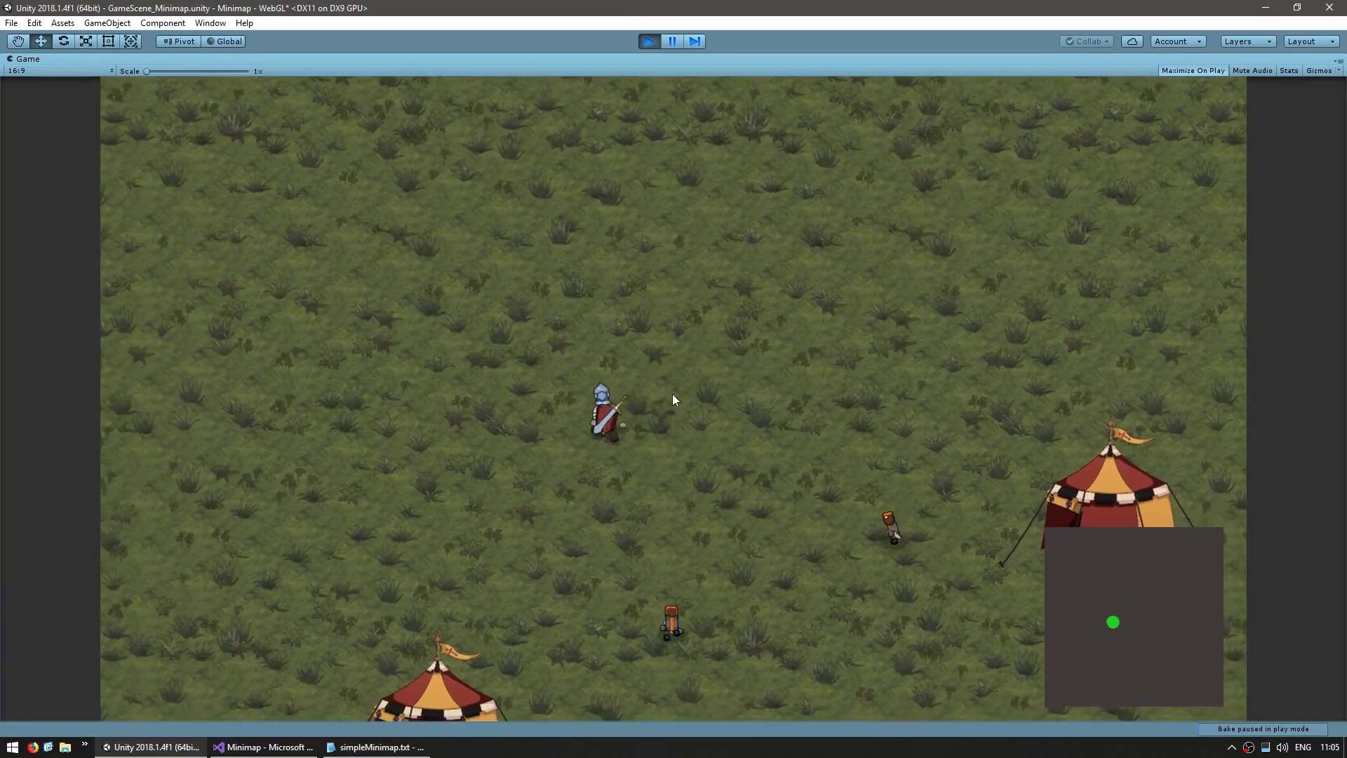
pyautogui.press('w')
pyautogui.press('s')
pyautogui.press('d')
pyautogui.hotkey('ctrl', 'p')
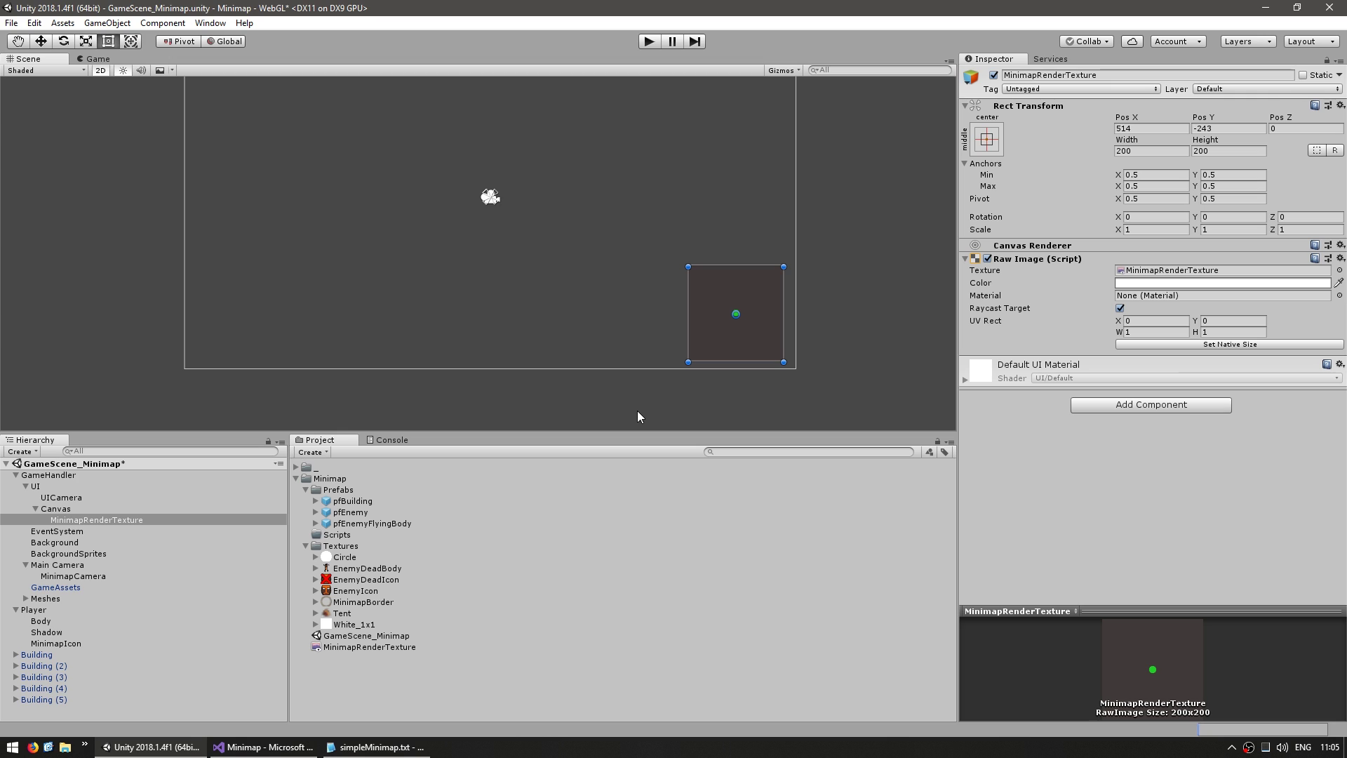
# - Create an empty MinimapWindow under the Canvas, anchored bottom-right at X -119, Y 117 with zero size, and nest MinimapRenderTexture inside it
pyautogui.click(60, 520)
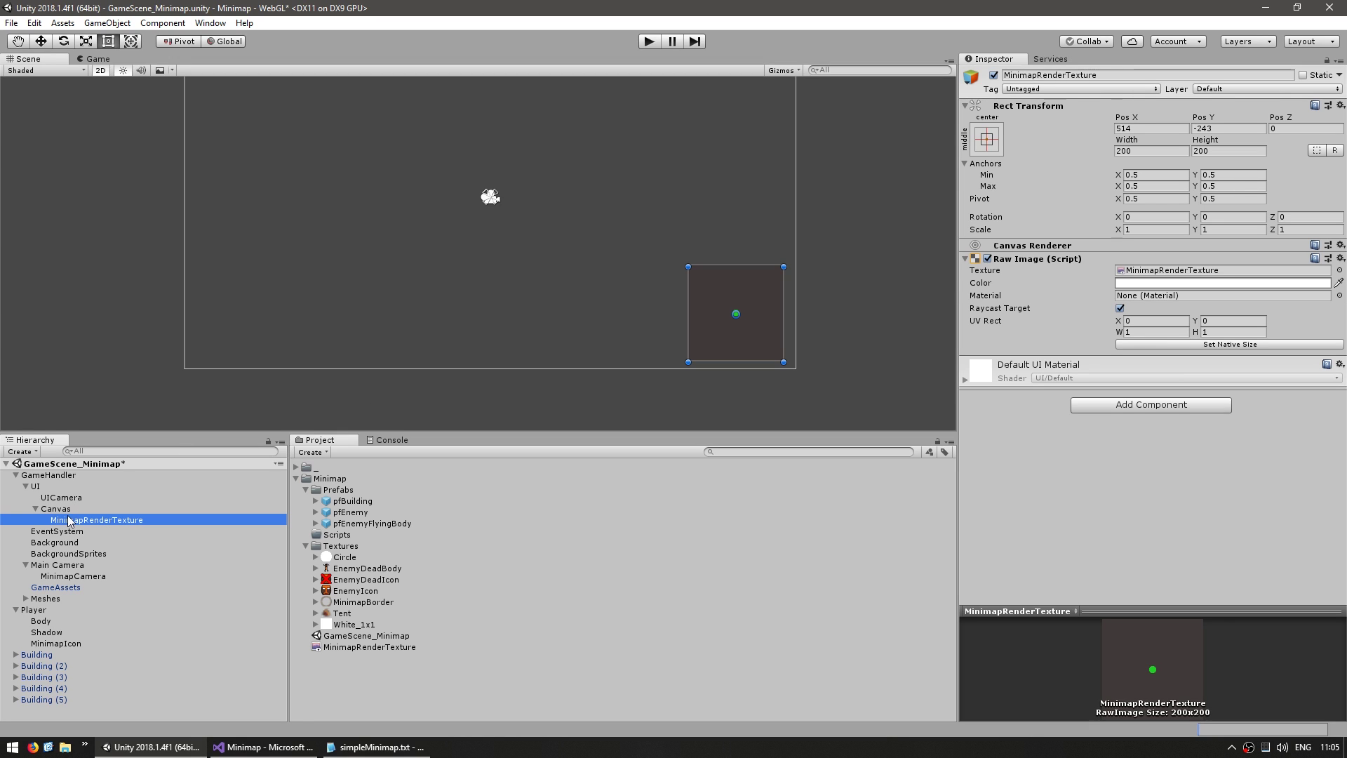
pyautogui.rightClick(68, 508)
pyautogui.click(108, 375)
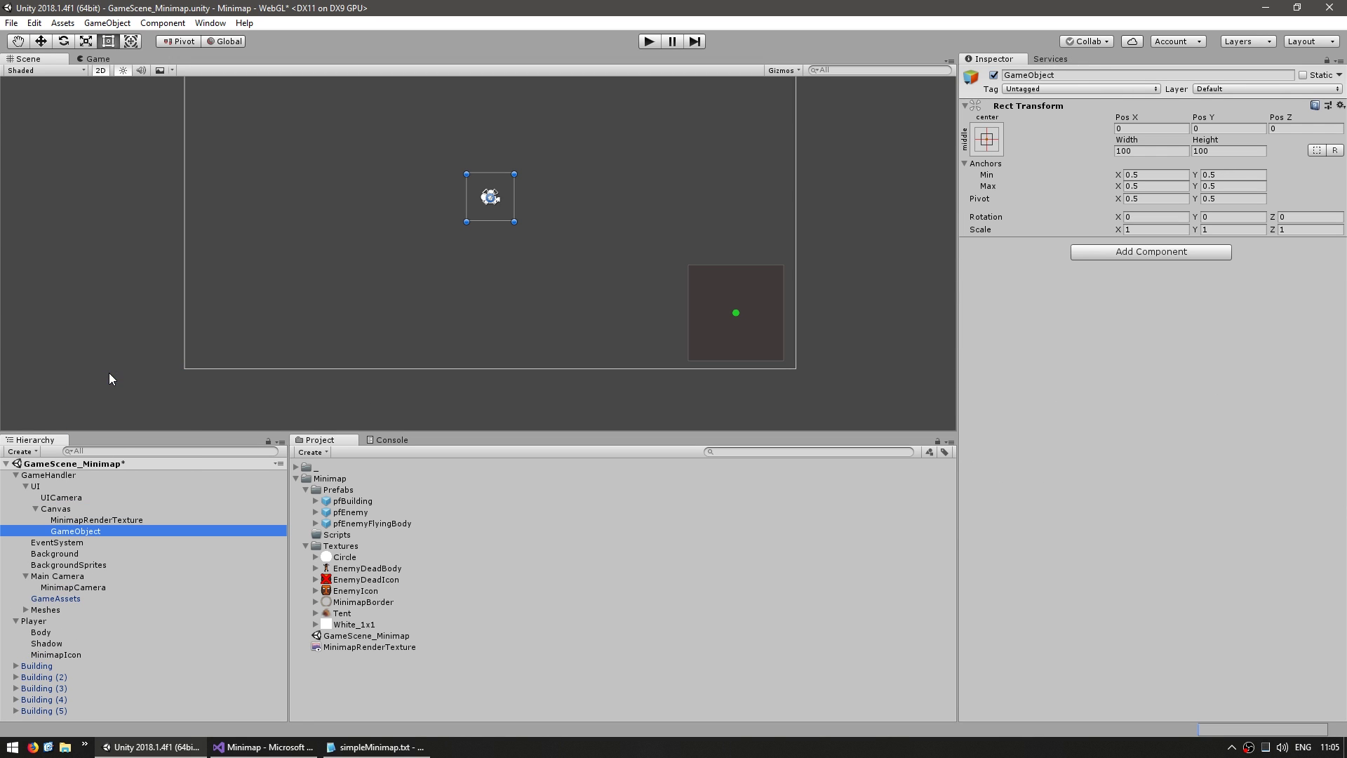
pyautogui.write('MinimapWindow')
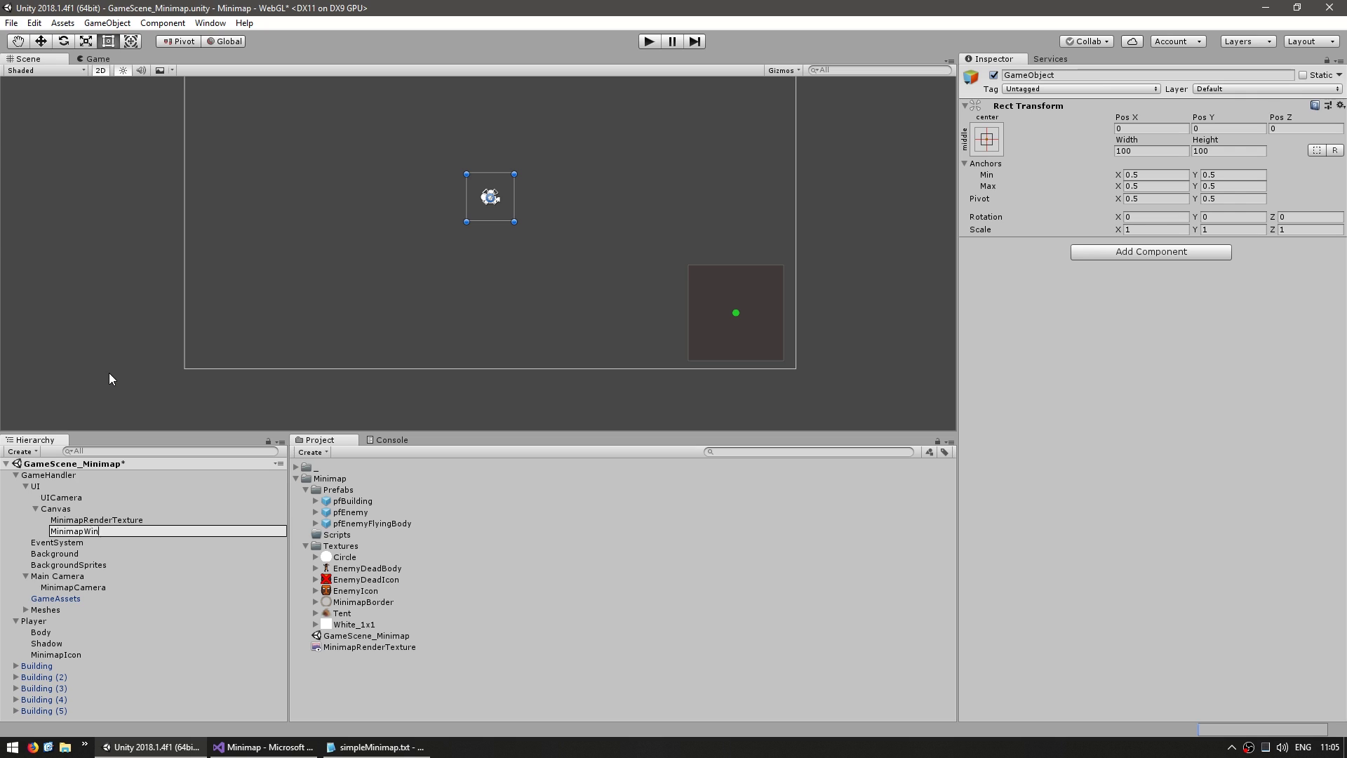
pyautogui.press('Return')
pyautogui.click(73, 521)
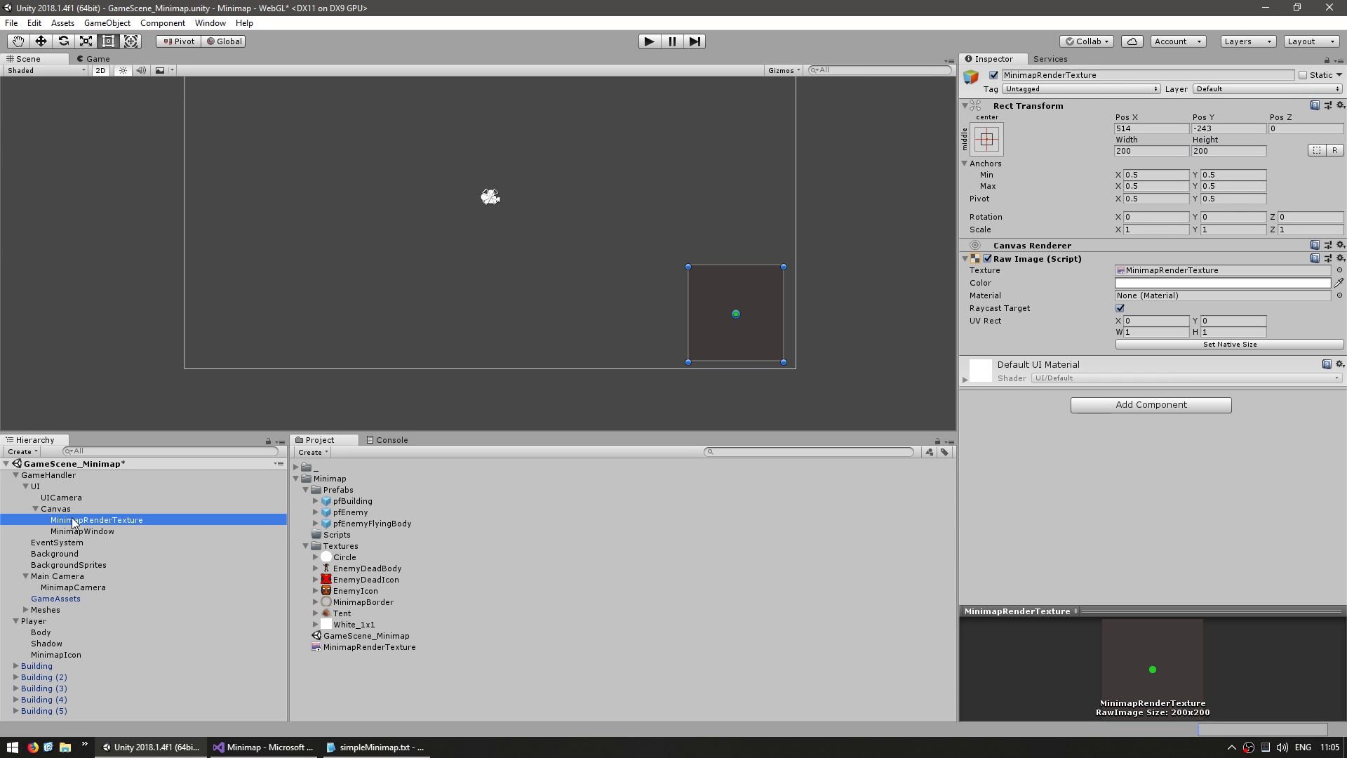
pyautogui.moveTo(79, 523); pyautogui.dragTo(85, 532)
# - Create a UI Image as a child of MinimapWindow and add a Mask component to it
pyautogui.rightClick(93, 519)
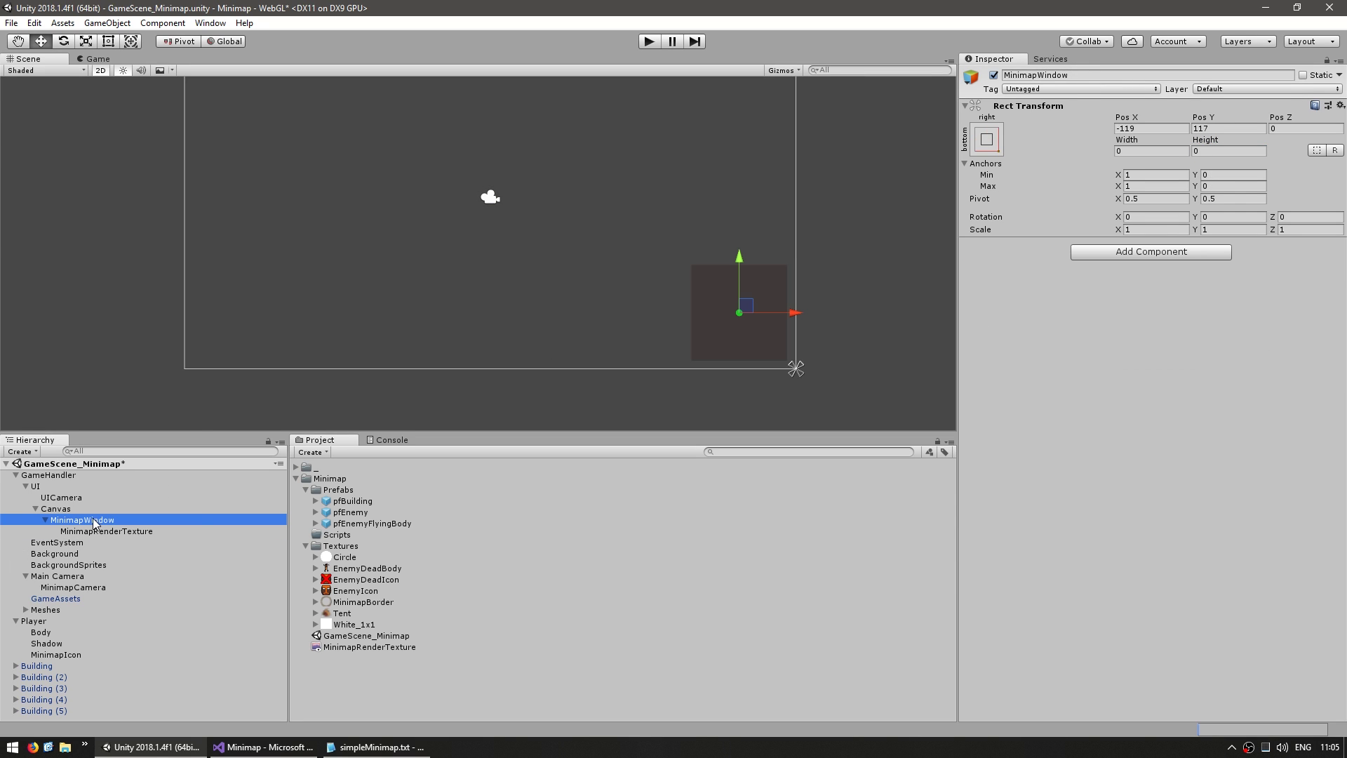
pyautogui.moveTo(139, 492)
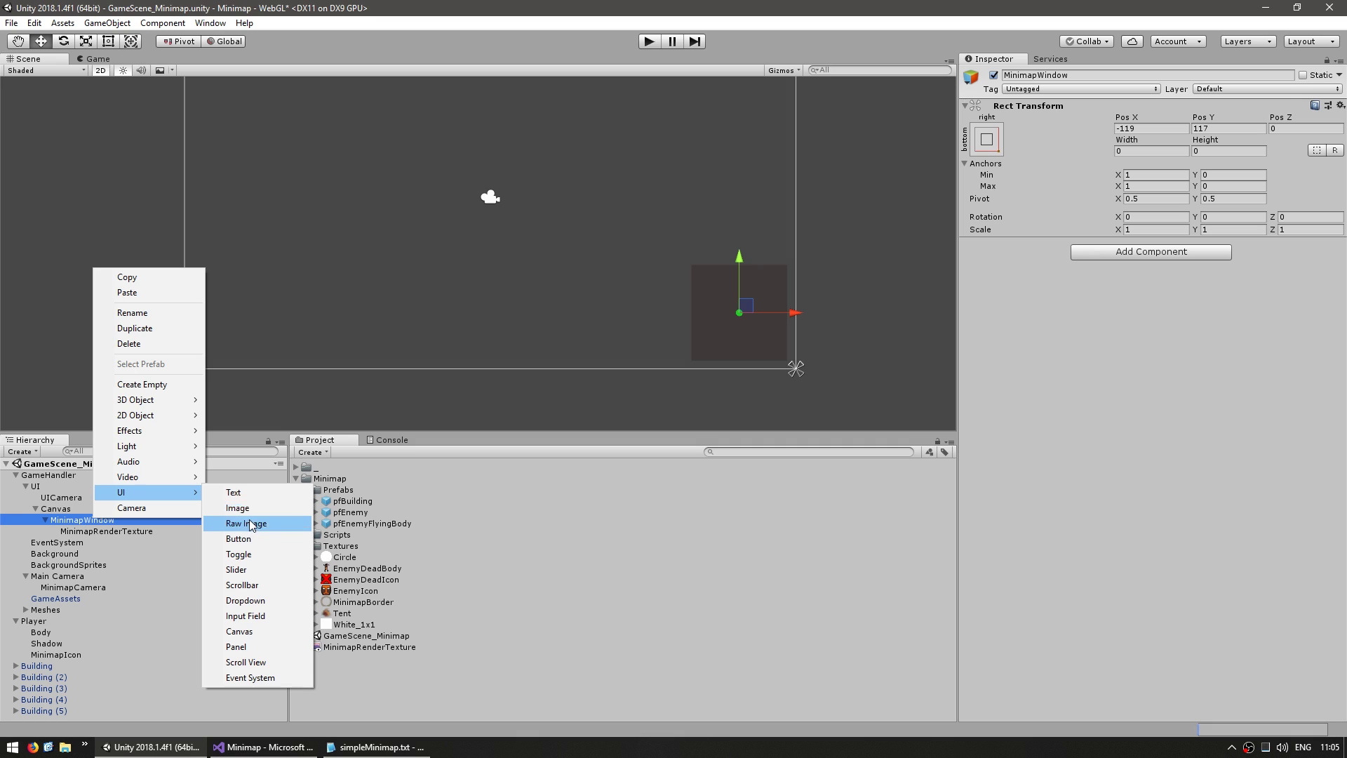
pyautogui.click(234, 511)
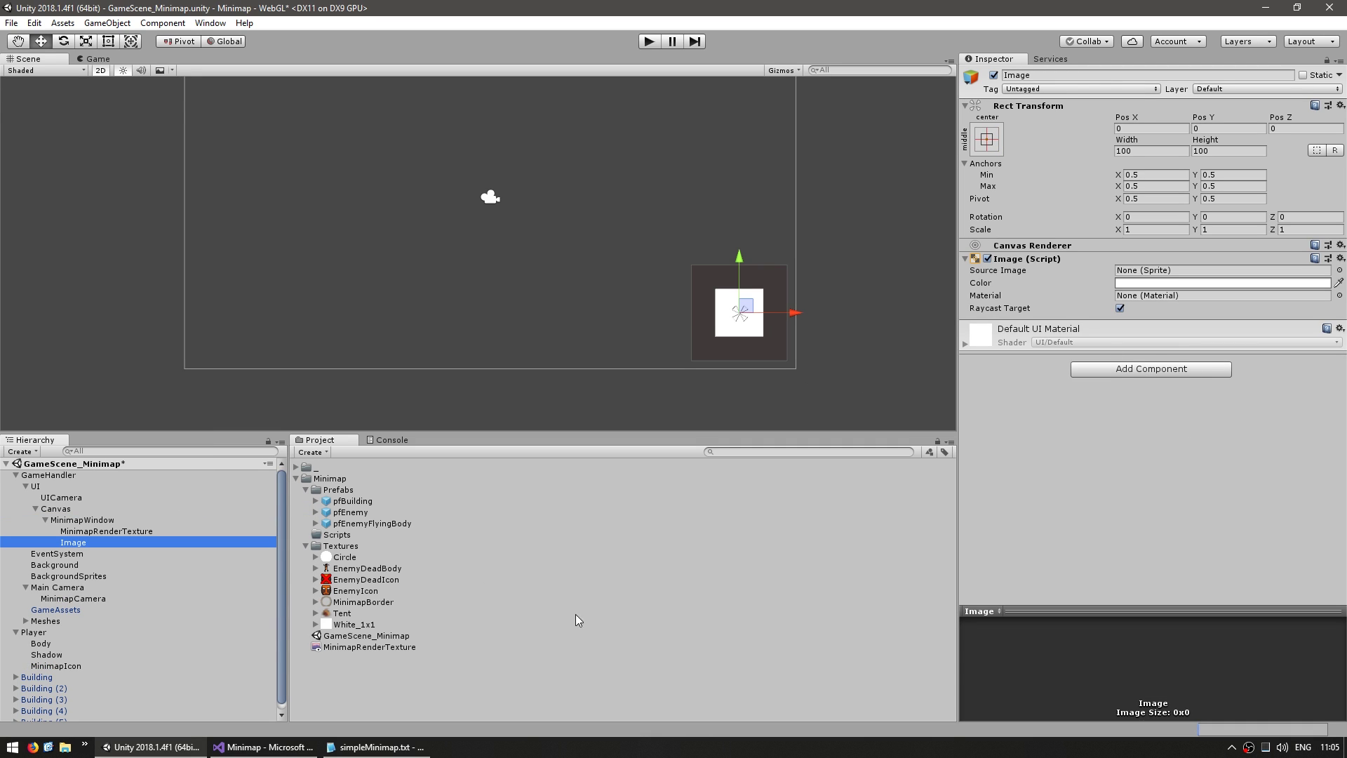
pyautogui.click(1107, 375)
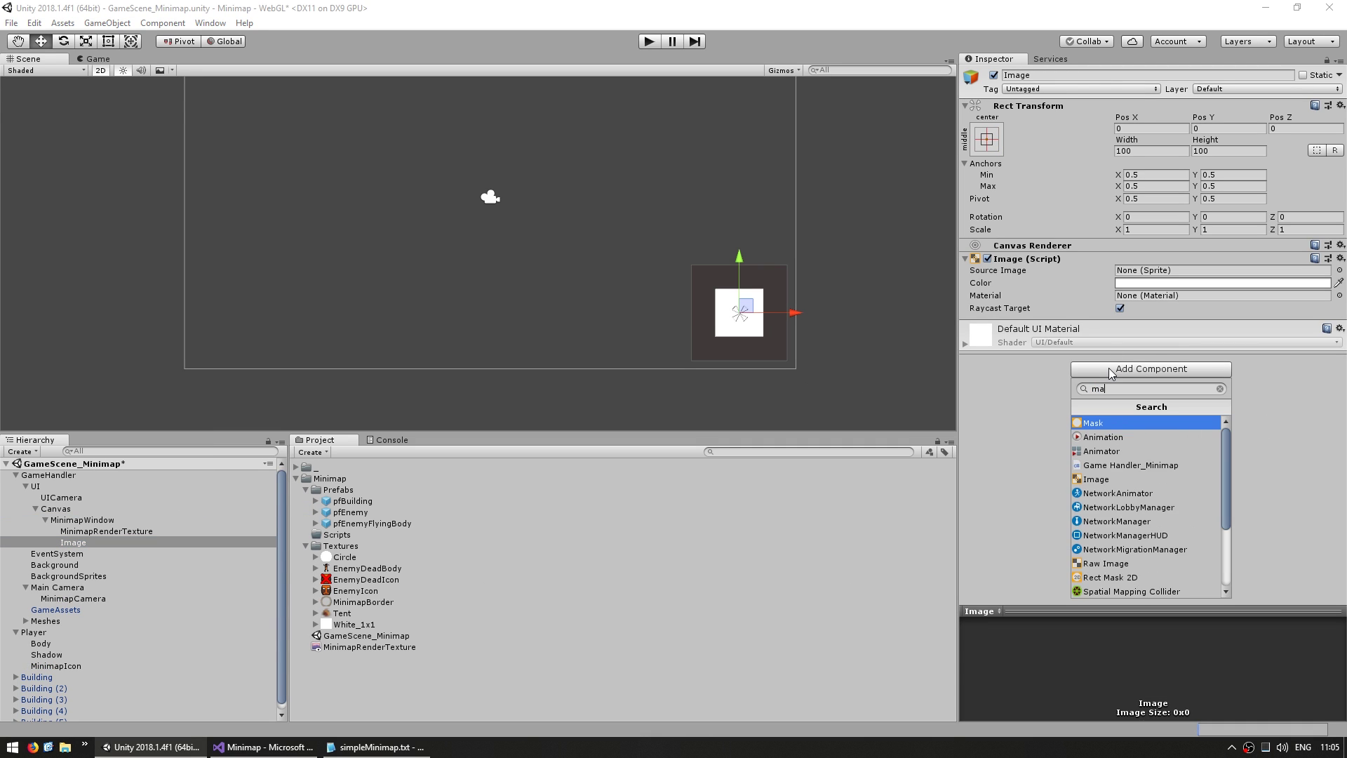
pyautogui.write('mask')
pyautogui.press('Return')
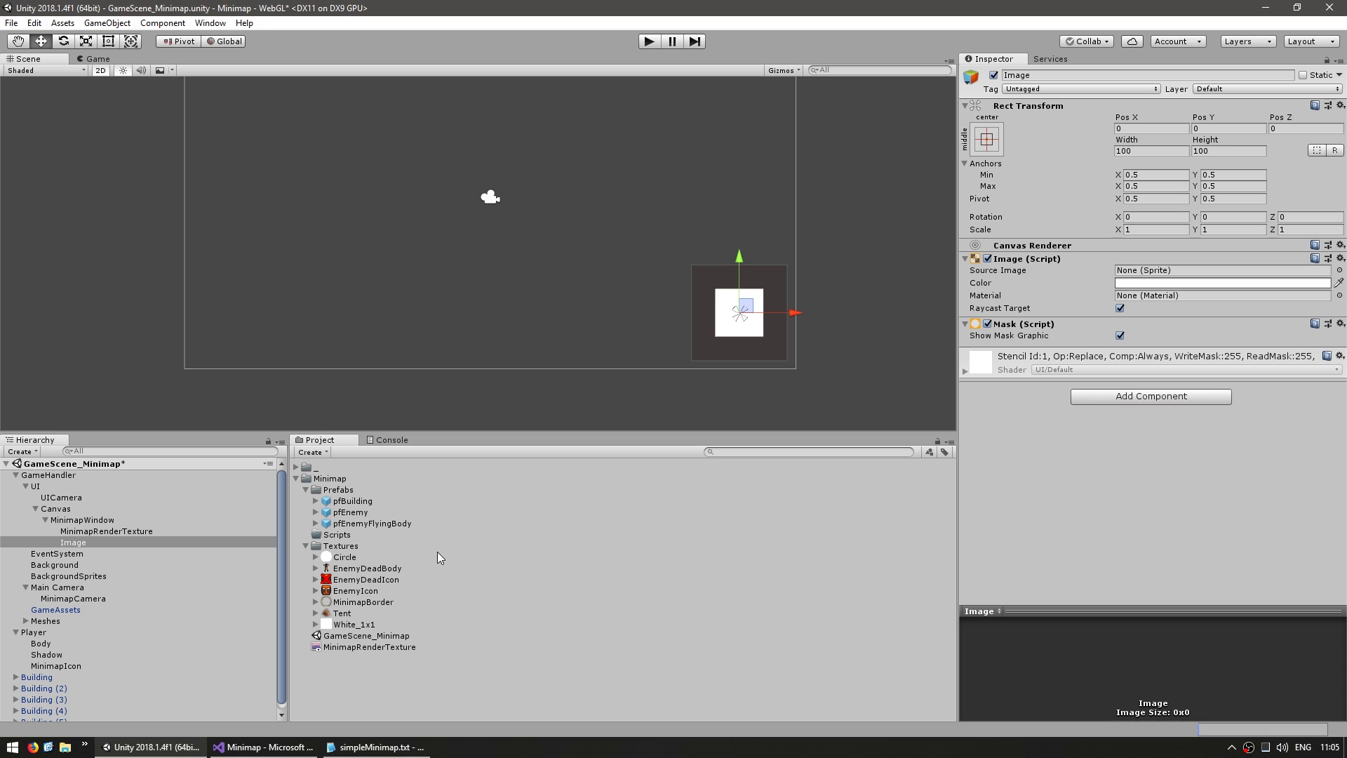
# - Give the mask image the Circle sprite, a 200 x 200 size and a hidden mask graphic, and nest MinimapRenderTexture inside it
pyautogui.moveTo(342, 558); pyautogui.dragTo(1193, 271)
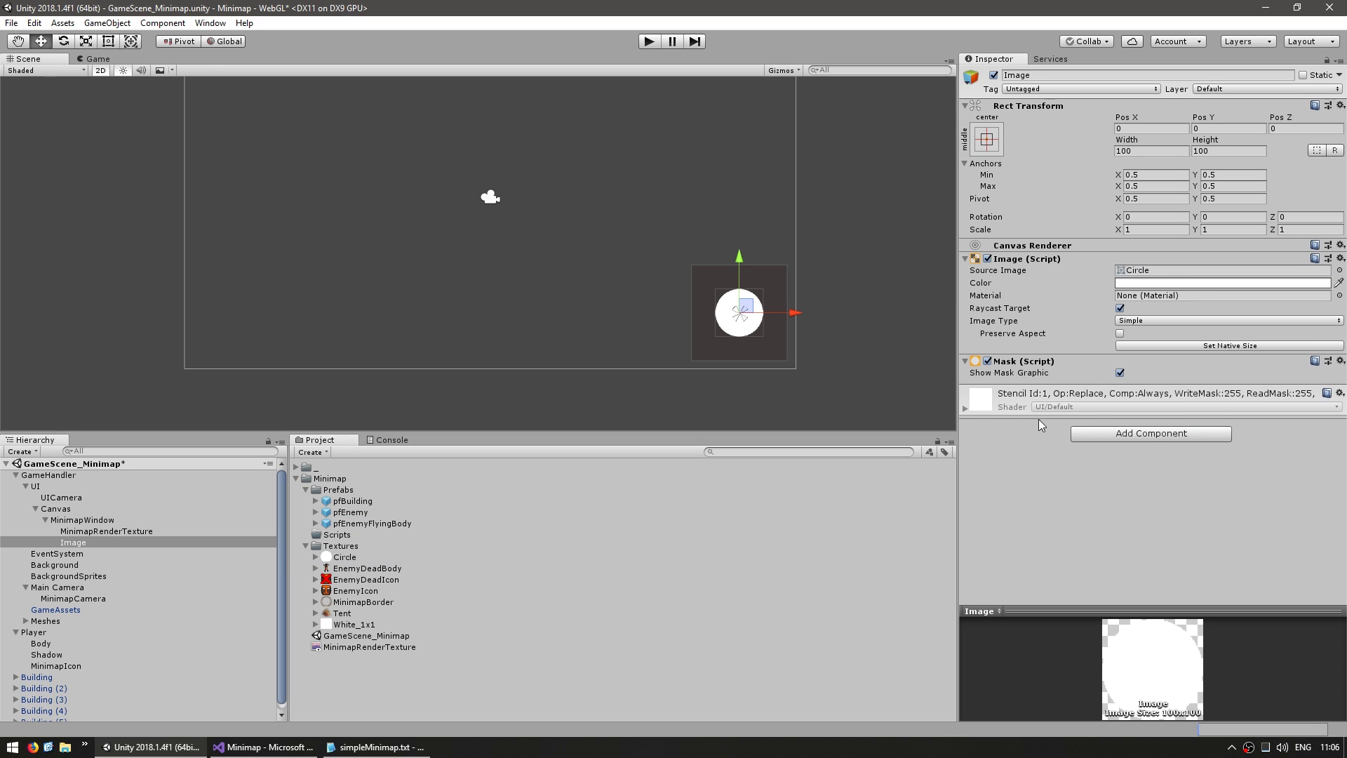
pyautogui.click(1120, 372)
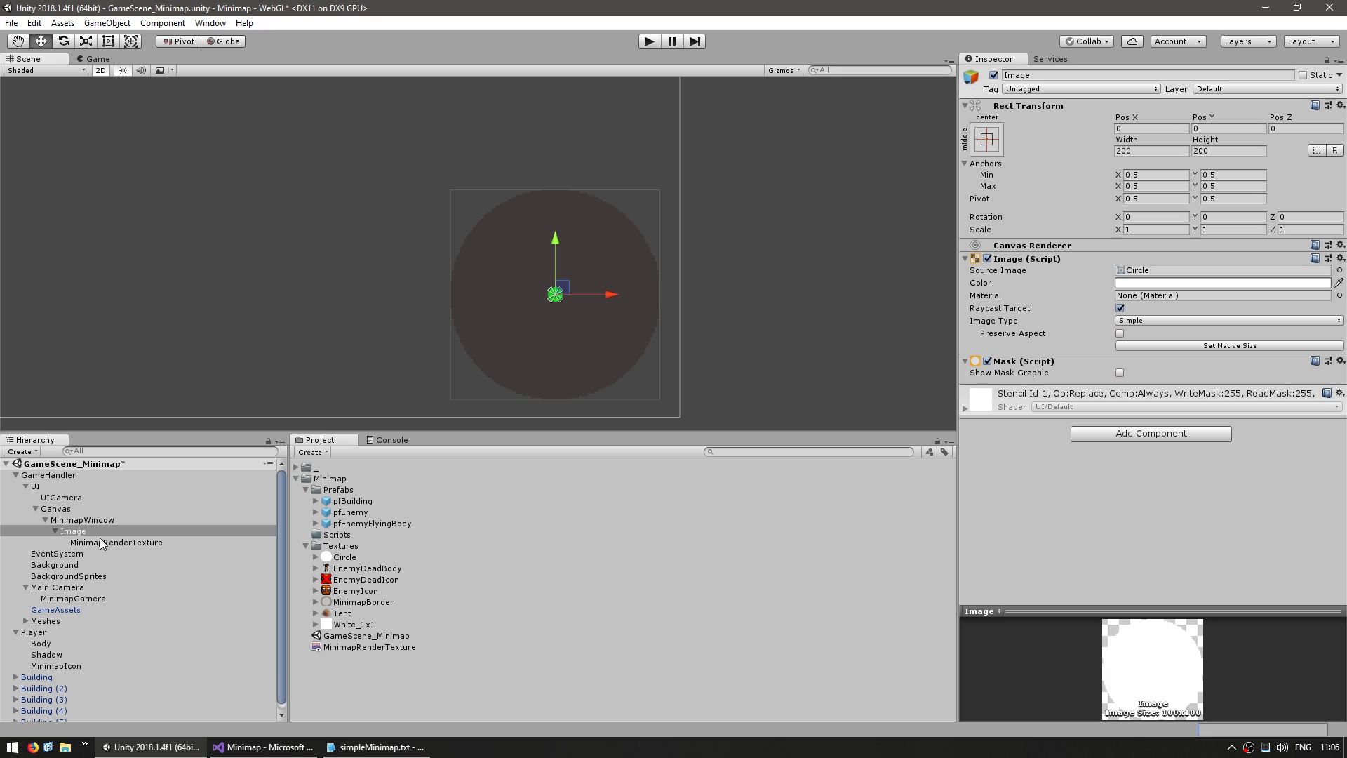
pyautogui.click(55, 531)
# - Create a second UI Image under MinimapWindow with MinimapBorder as its source image
pyautogui.rightClick(70, 520)
pyautogui.moveTo(98, 490)
pyautogui.click(226, 511)
pyautogui.moveTo(364, 602); pyautogui.dragTo(1152, 273)
# - Set the border image's width and height to 230
pyautogui.click(1138, 152)
pyautogui.write('200')
pyautogui.press('Tab')
pyautogui.write('200')
pyautogui.click(1138, 151)
pyautogui.write('230')
pyautogui.click(767, 229)
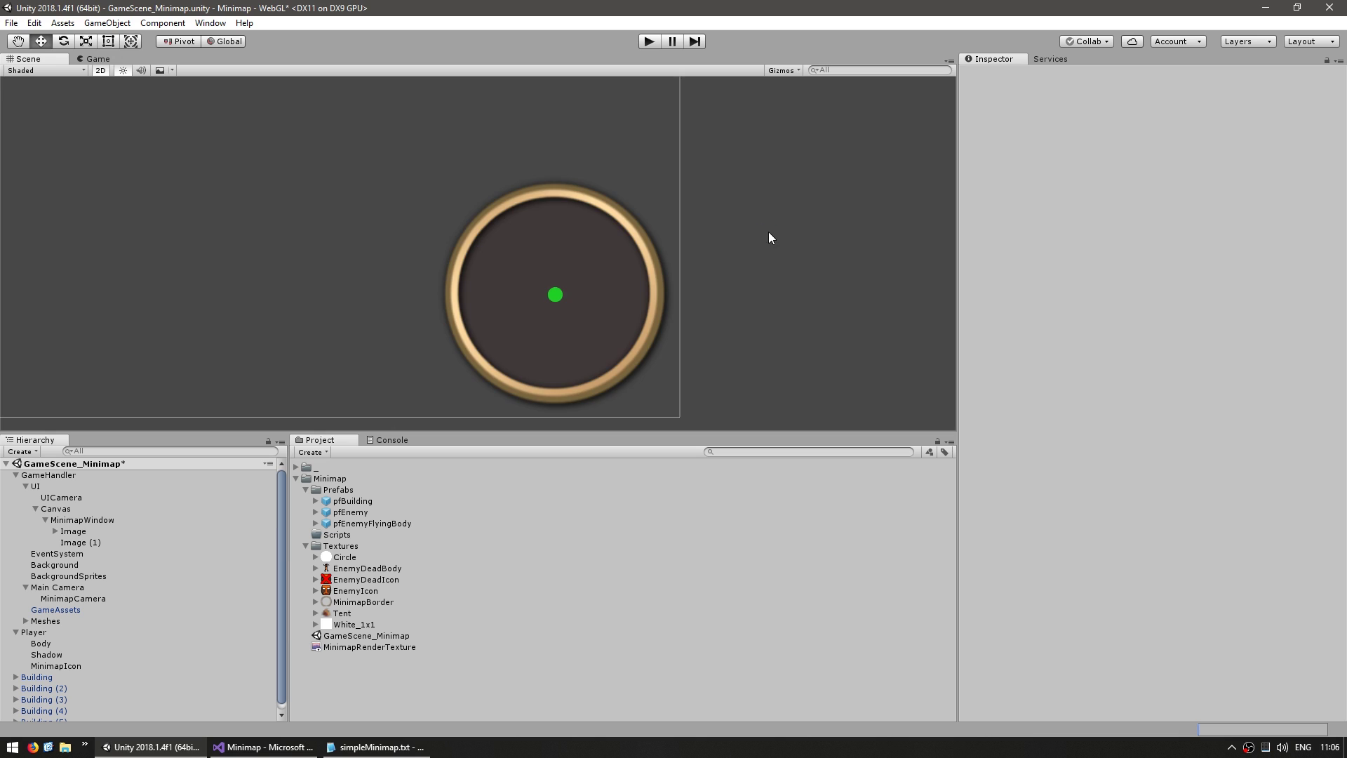
# - Rename the ring-shaped image under MinimapWindow as Border
pyautogui.scroll(-2, 562, 285)
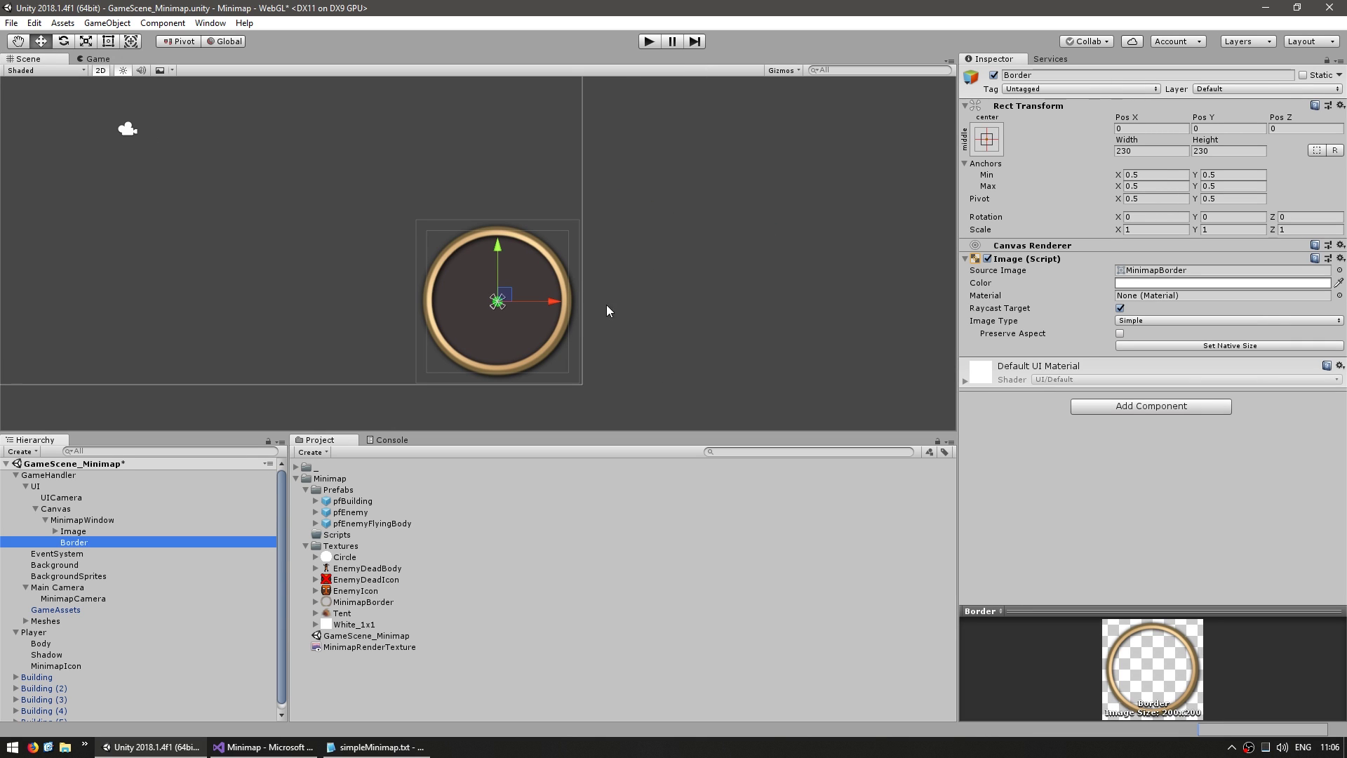
pyautogui.scroll(3, 608, 310)
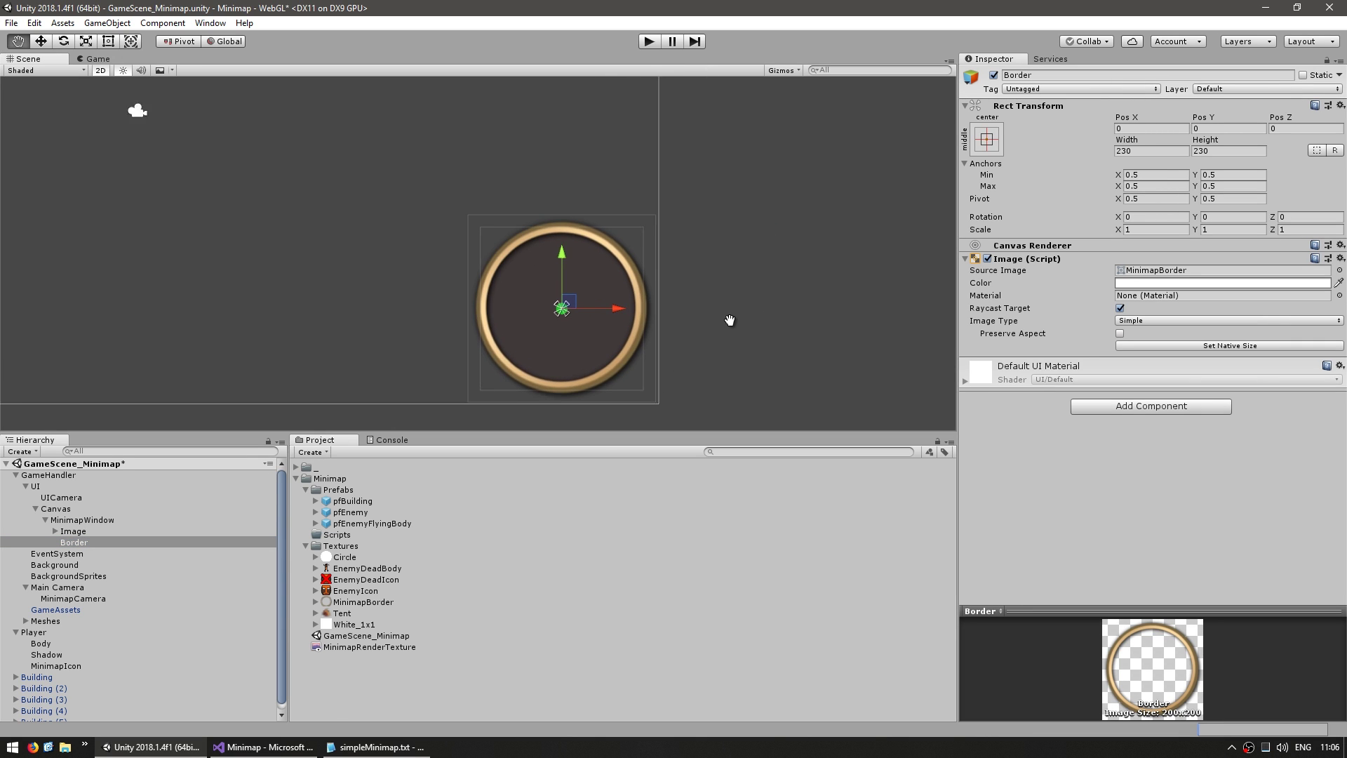
pyautogui.moveTo(695, 232); pyautogui.dragTo(686, 249, button='middle')
pyautogui.click(806, 242)
pyautogui.scroll(3, 739, 241)
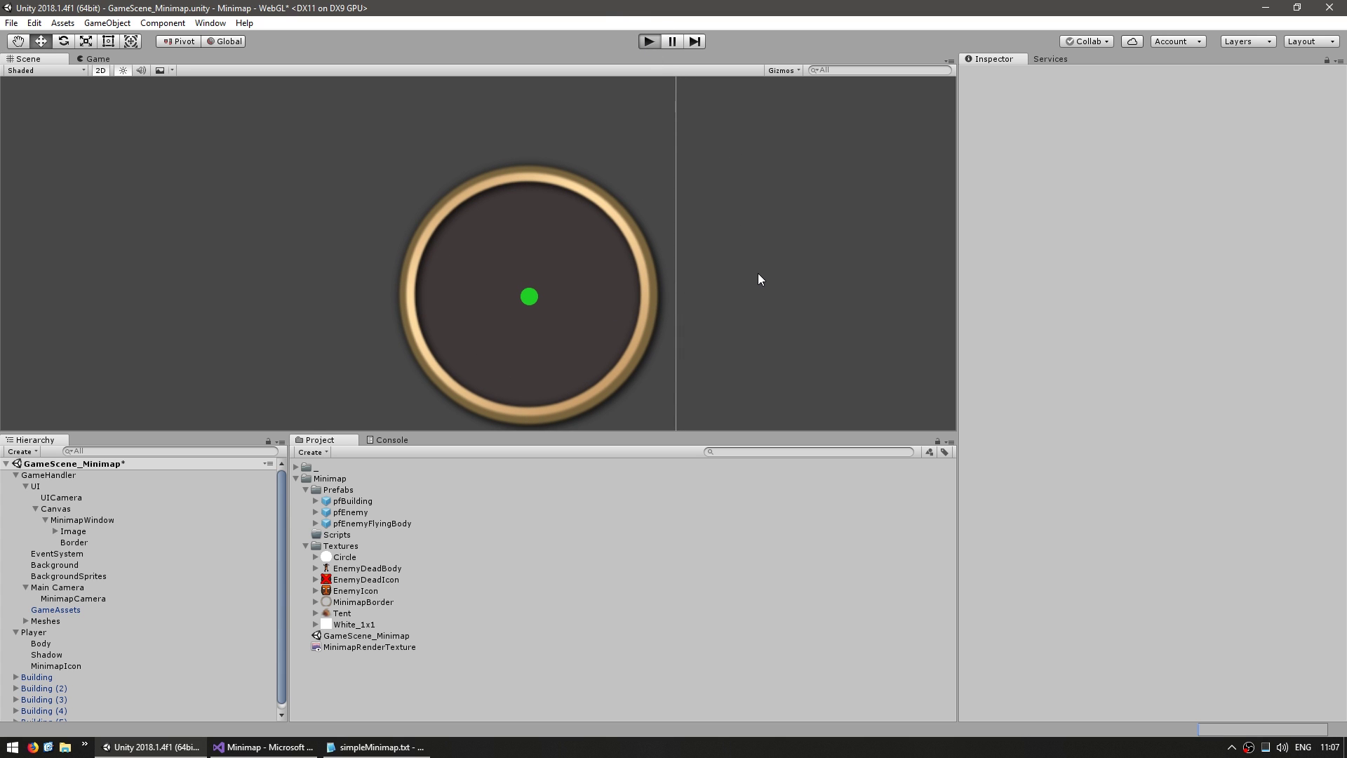
# - Run the game and move the player in several directions to check the circular bordered minimap, and stop play mode
pyautogui.hotkey('ctrl', 'p')
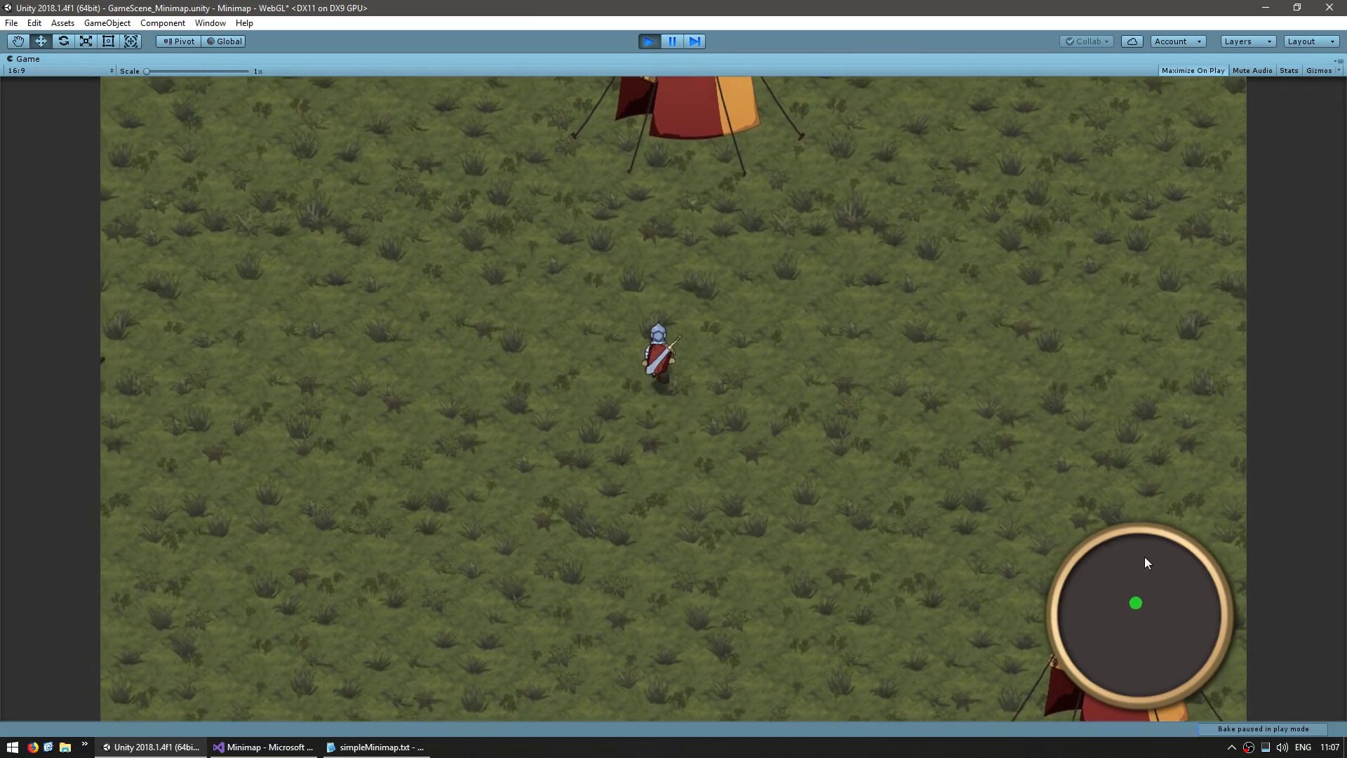
pyautogui.press('d')
pyautogui.press('w')
pyautogui.press('a')
pyautogui.press('w')
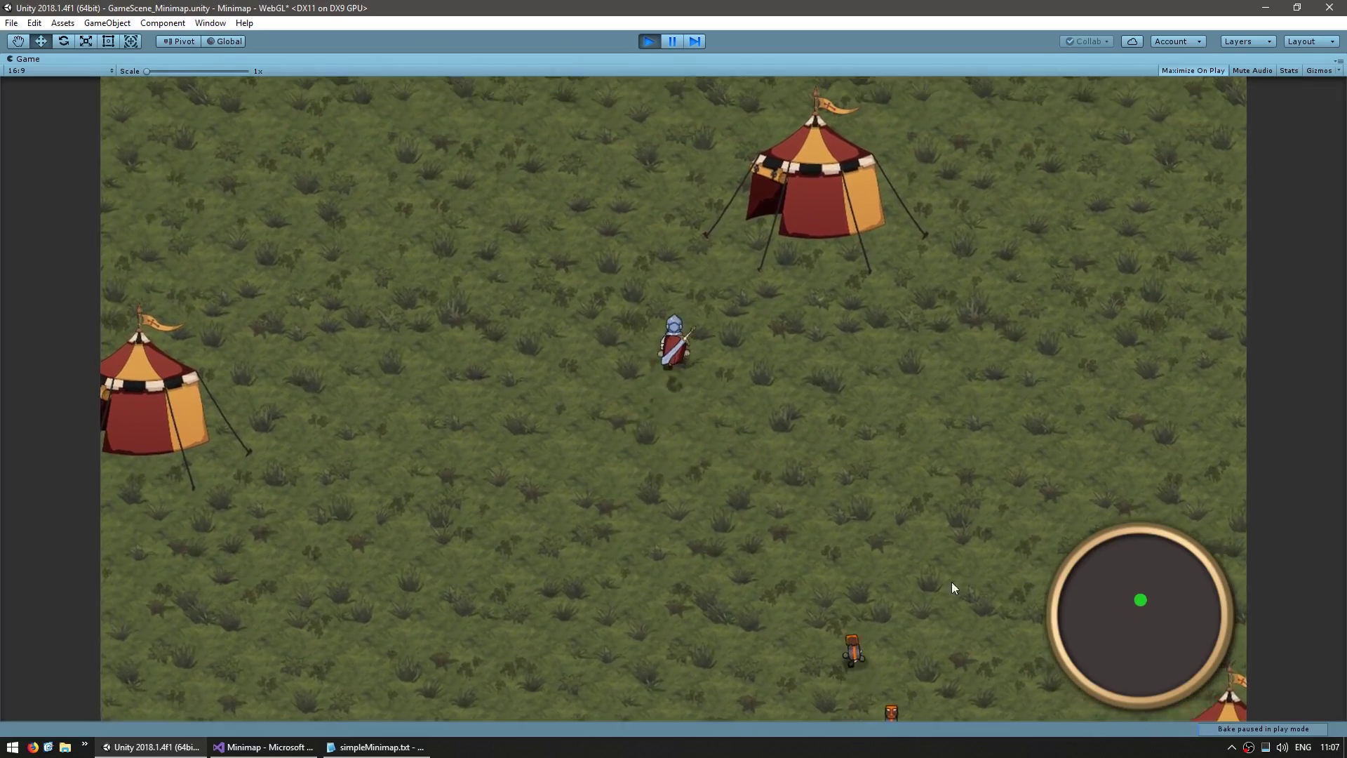
pyautogui.press('a')
pyautogui.press('w')
pyautogui.press('d')
pyautogui.press('w')
pyautogui.press('a')
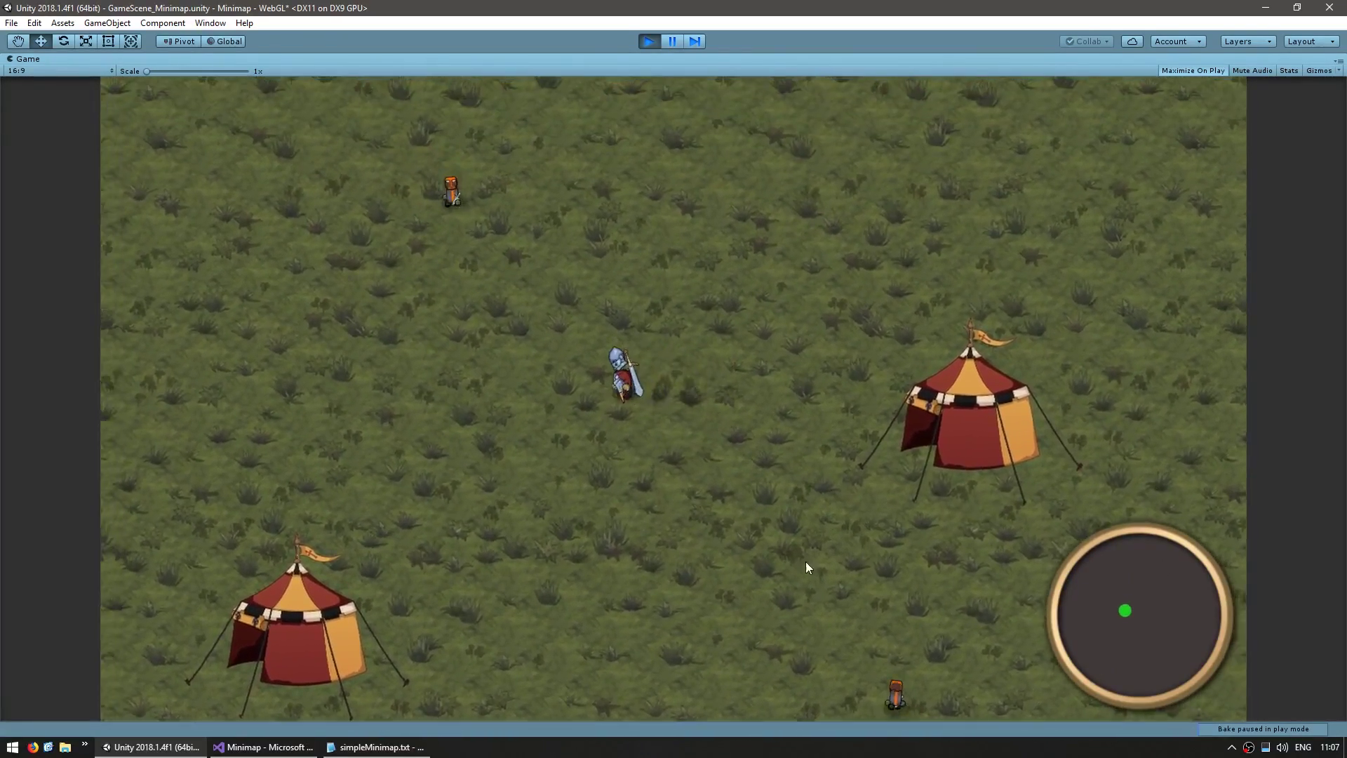
pyautogui.press('d')
pyautogui.press('s')
pyautogui.hotkey('s', 'a')
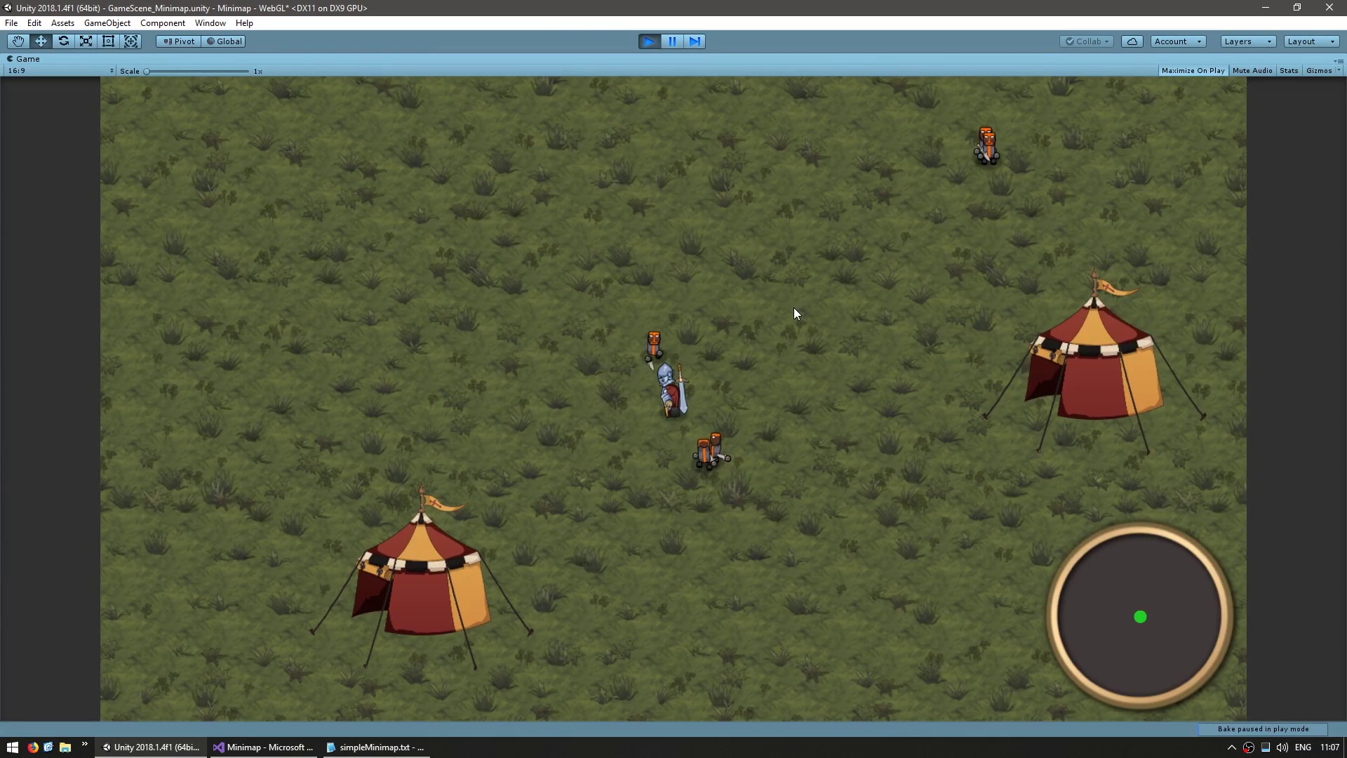
pyautogui.click(641, 47)
# - Create a new 2D sprite as a child of the first Building object, alongside its existing Sprite
pyautogui.doubleClick(32, 643)
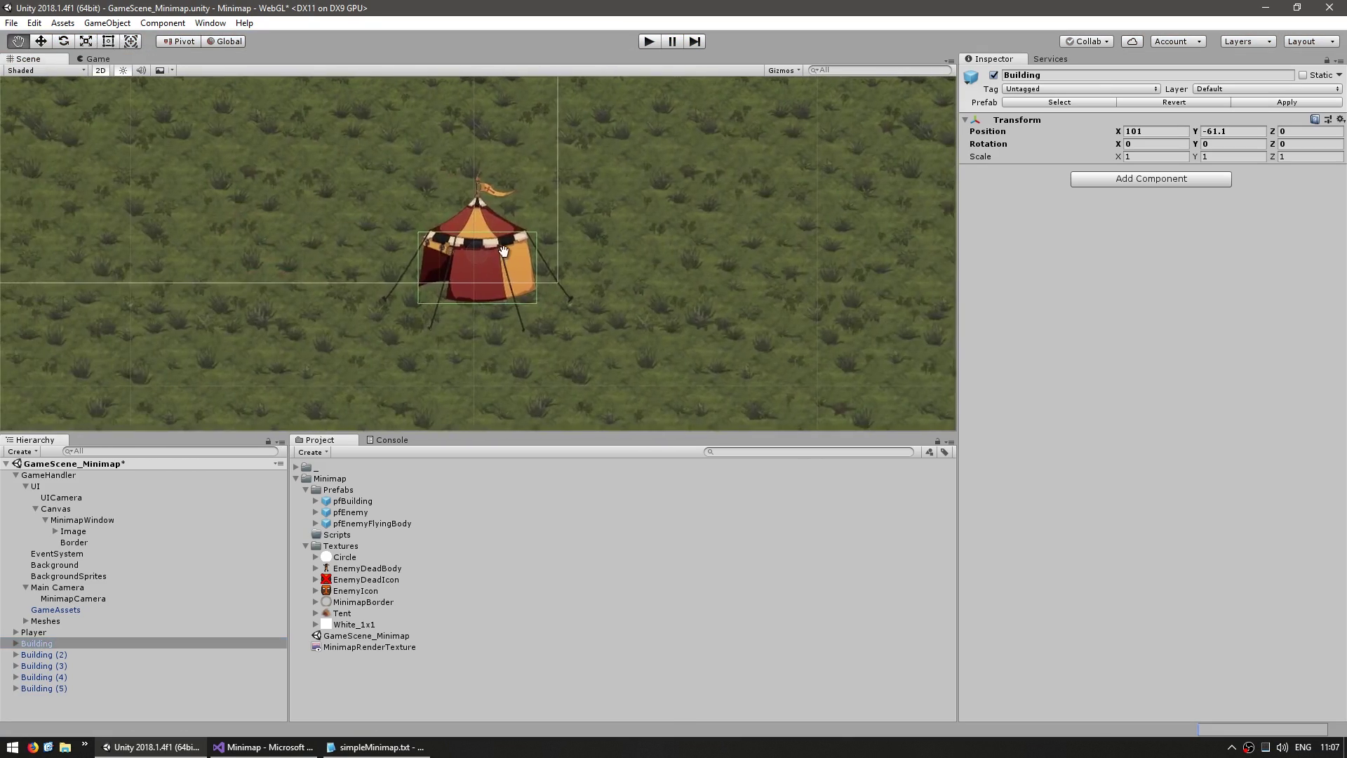
pyautogui.scroll(-1, 418, 236)
pyautogui.moveTo(351, 212); pyautogui.dragTo(404, 240, button='middle')
pyautogui.scroll(6, 404, 240)
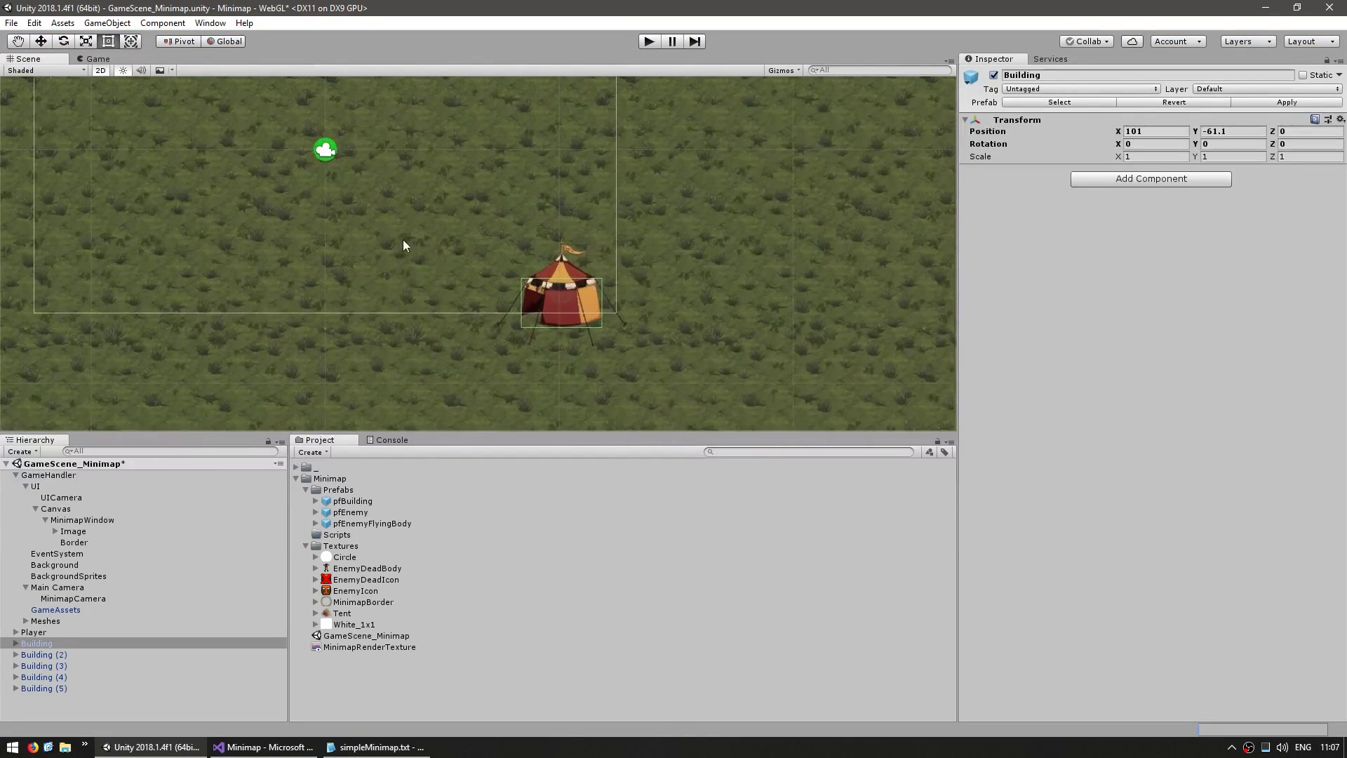
pyautogui.click(16, 644)
pyautogui.click(42, 652)
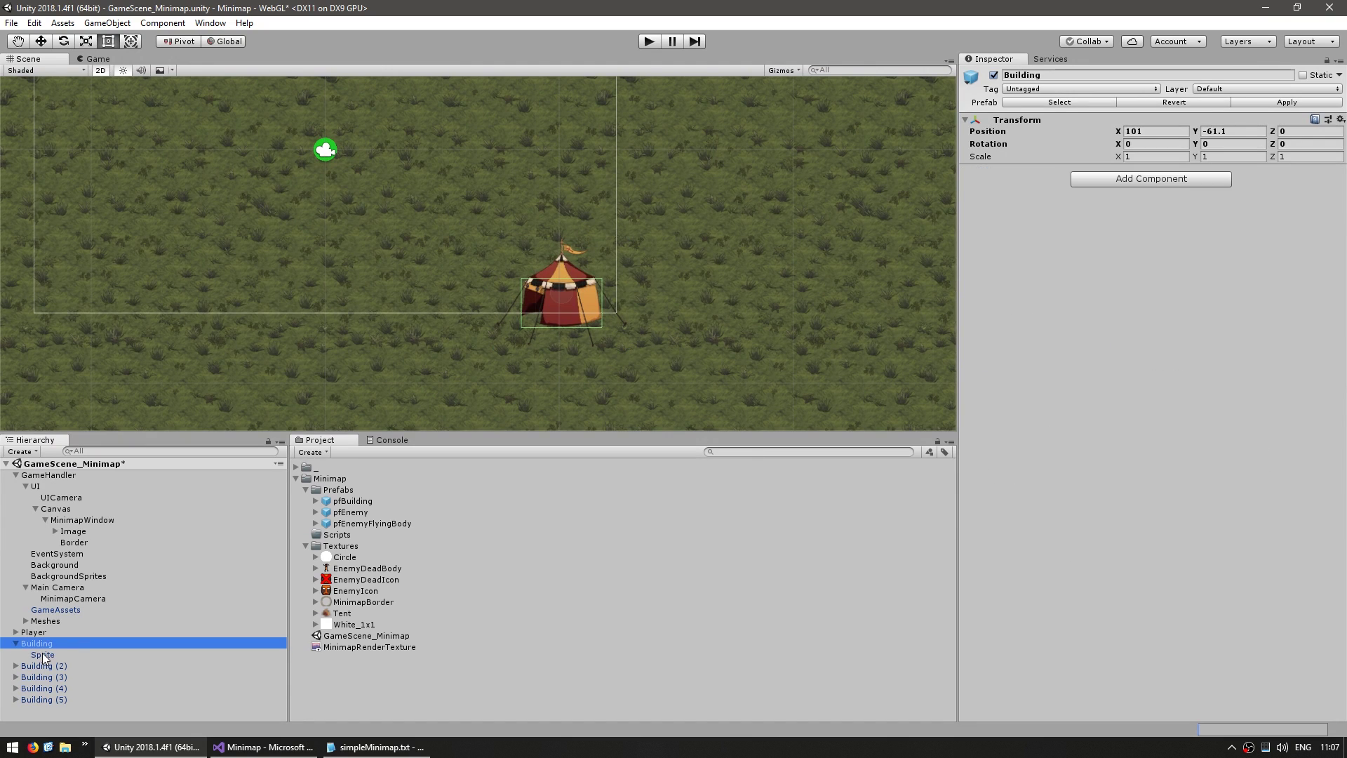
pyautogui.rightClick(36, 645)
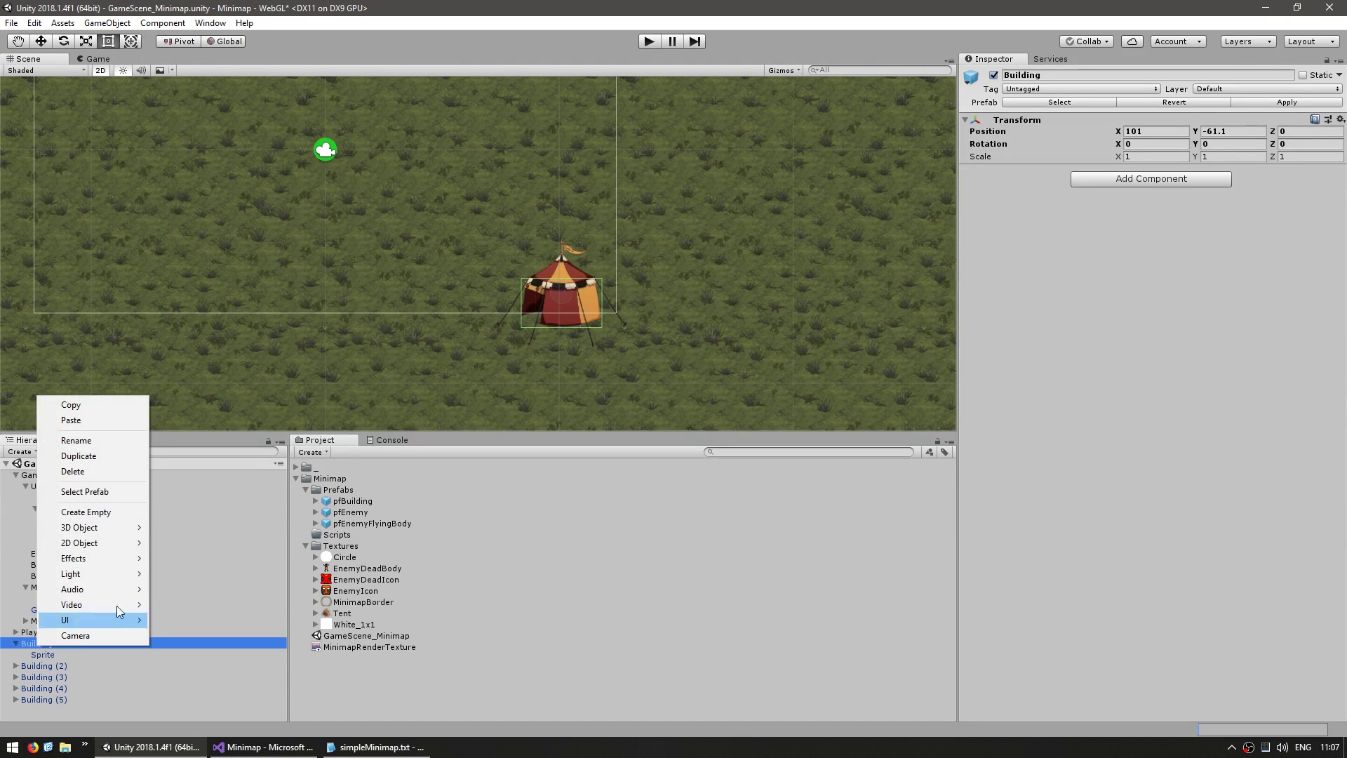
pyautogui.moveTo(105, 543)
pyautogui.click(188, 545)
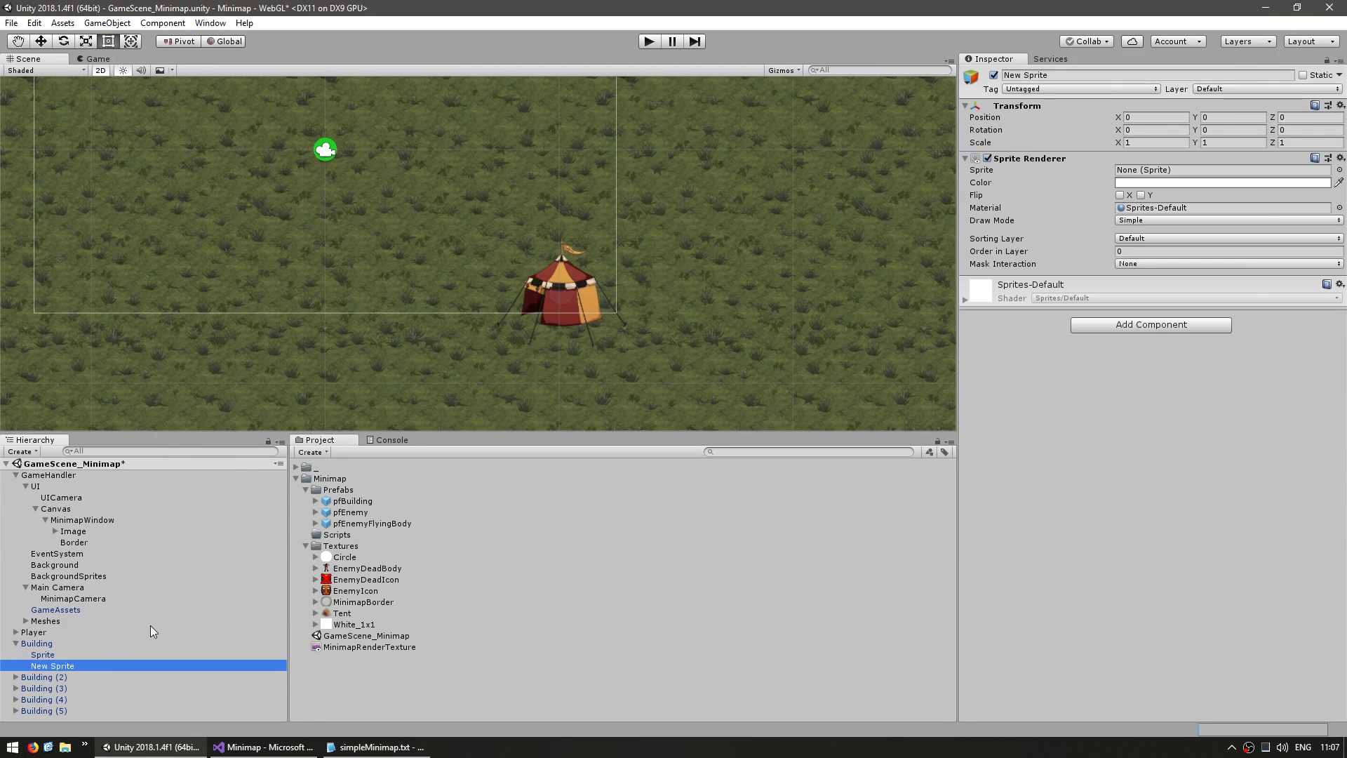
# - Rename the building's new sprite as MinimapIcon and assign it to the Minimap layer
pyautogui.press('F2')
pyautogui.write('MinimapIcon')
pyautogui.press('Return')
pyautogui.click(1267, 88)
pyautogui.click(1217, 202)
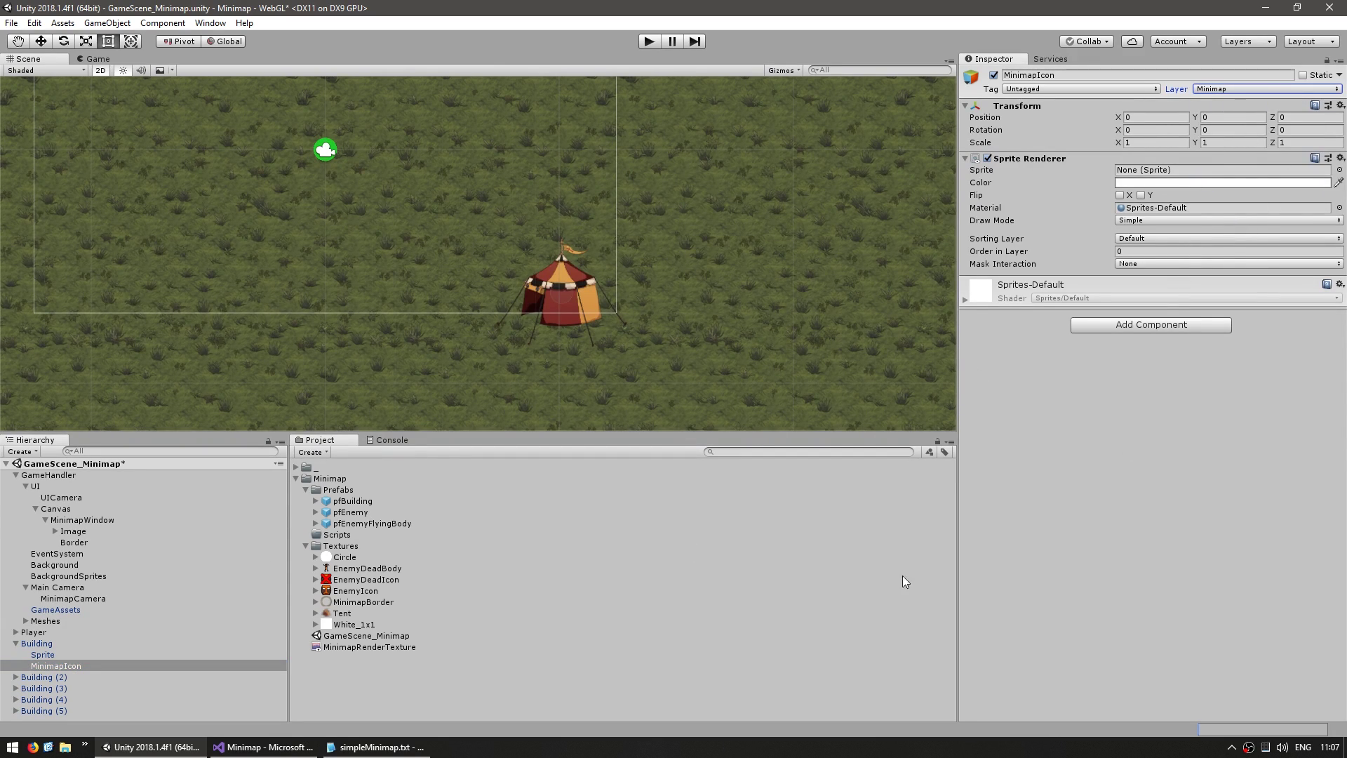
# - Assign the White_1x1 sprite to the first building's MinimapIcon and tint it blue
pyautogui.moveTo(346, 626); pyautogui.dragTo(1161, 172)
pyautogui.click(1130, 184)
pyautogui.click(800, 453)
pyautogui.moveTo(861, 420); pyautogui.dragTo(874, 414)
pyautogui.click(1119, 435)
# - Set the building icon's scale to 20 on X and Y and fine-tune its blue color
pyautogui.moveTo(426, 336); pyautogui.dragTo(477, 287, button='middle')
pyautogui.doubleClick(68, 666)
pyautogui.scroll(-10, 494, 335)
pyautogui.scroll(-10, 490, 334)
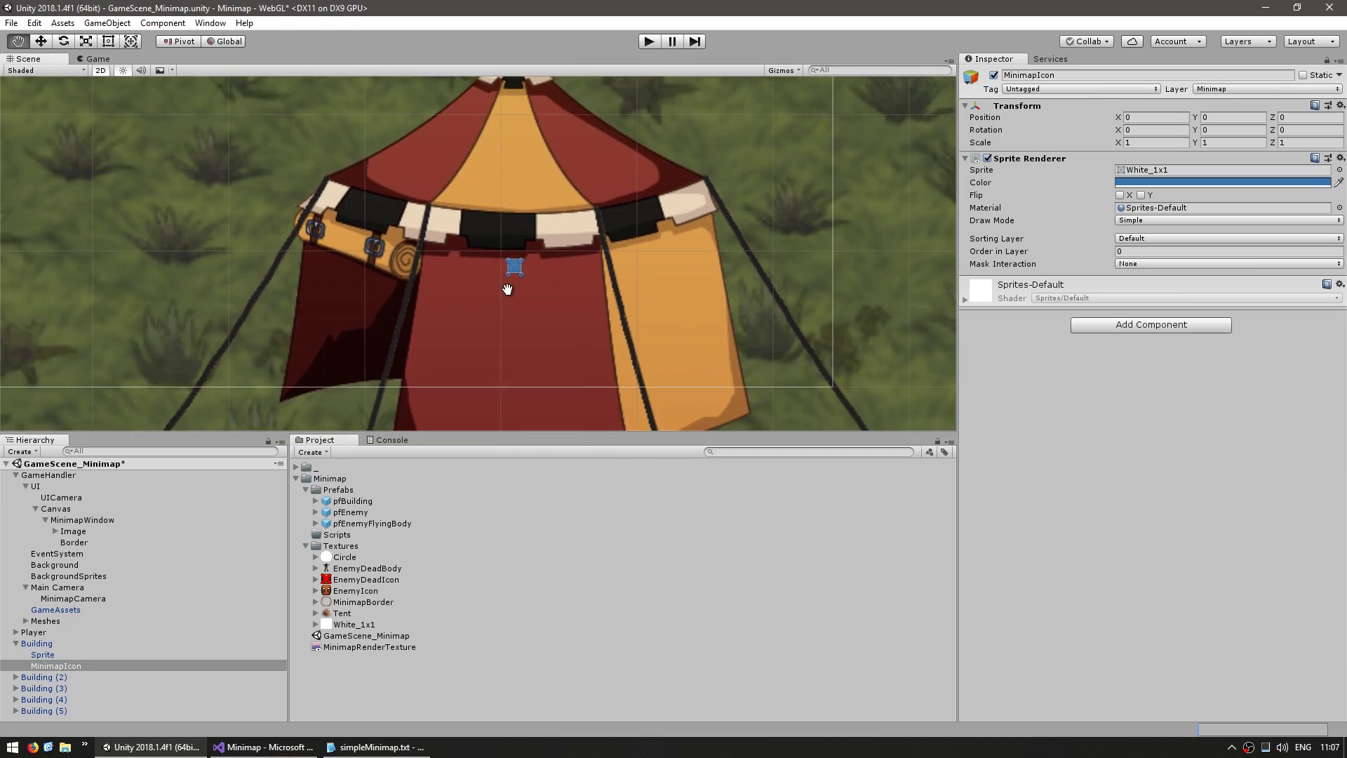
pyautogui.click(1159, 141)
pyautogui.write('20')
pyautogui.press('Tab')
pyautogui.write('20')
pyautogui.scroll(-10, 664, 320)
pyautogui.click(1161, 183)
pyautogui.moveTo(868, 414); pyautogui.dragTo(858, 413)
pyautogui.click(936, 306)
# - Apply the first Building's changes to its prefab and check the icons on the other buildings in the scene
pyautogui.click(41, 644)
pyautogui.click(1287, 103)
pyautogui.scroll(-8, 413, 226)
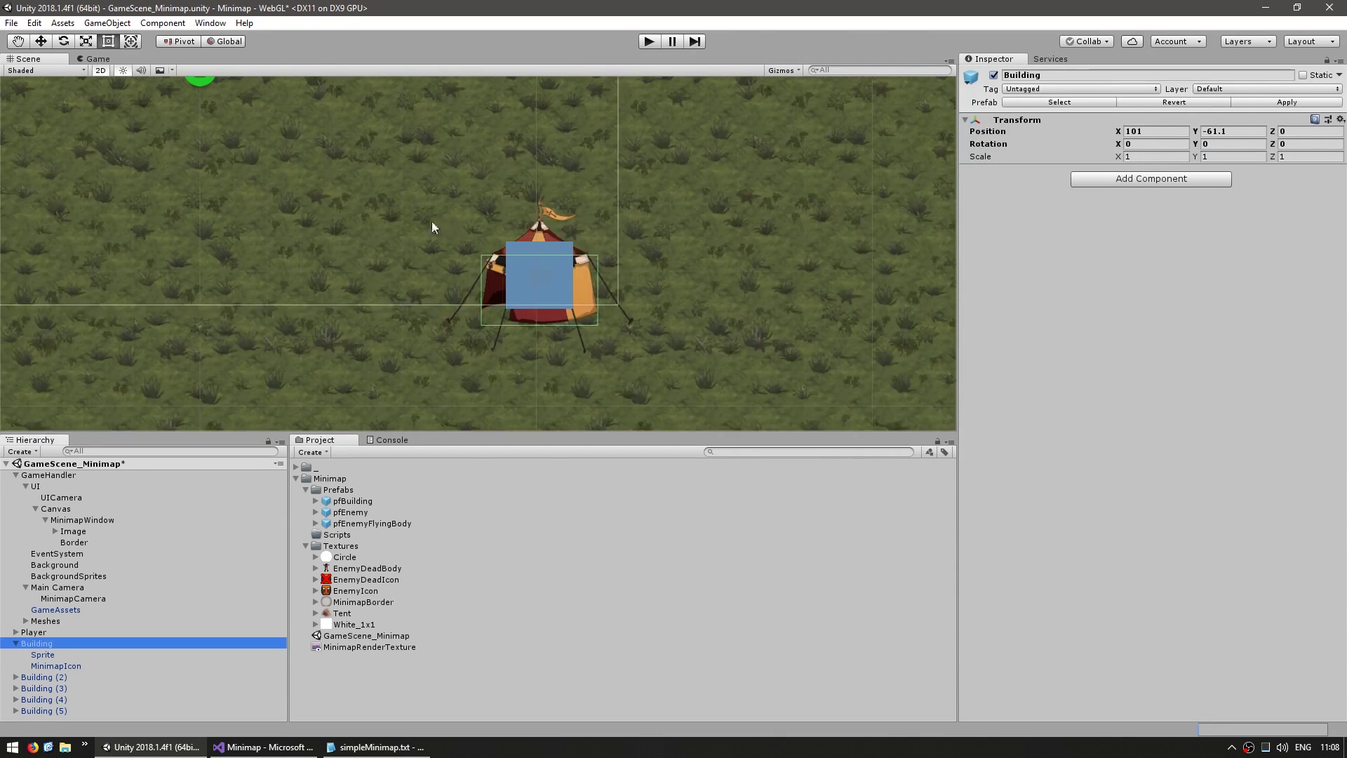
pyautogui.moveTo(412, 226); pyautogui.dragTo(583, 289, button='middle')
pyautogui.click(56, 666)
pyautogui.click(16, 644)
pyautogui.moveTo(415, 324); pyautogui.dragTo(402, 340, button='middle')
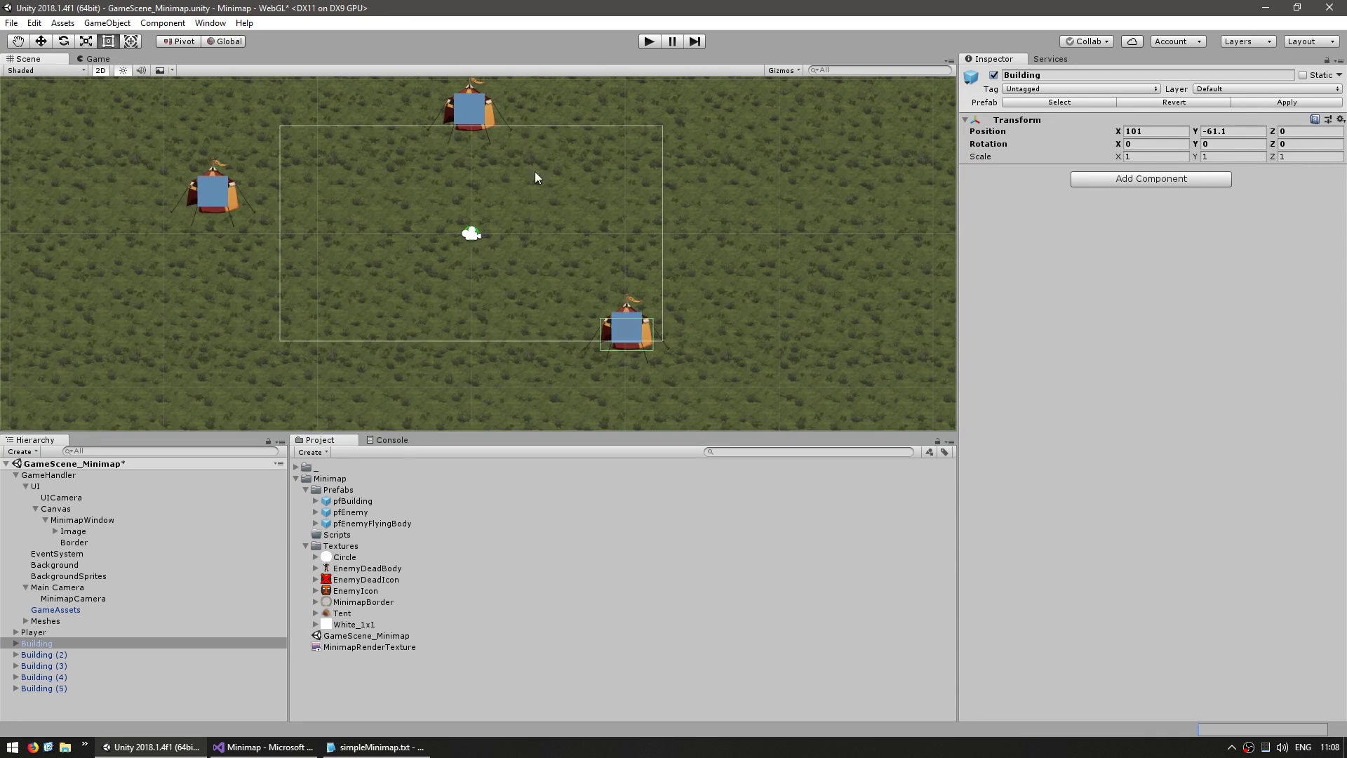
pyautogui.moveTo(499, 113); pyautogui.dragTo(503, 202, button='middle')
pyautogui.click(472, 201)
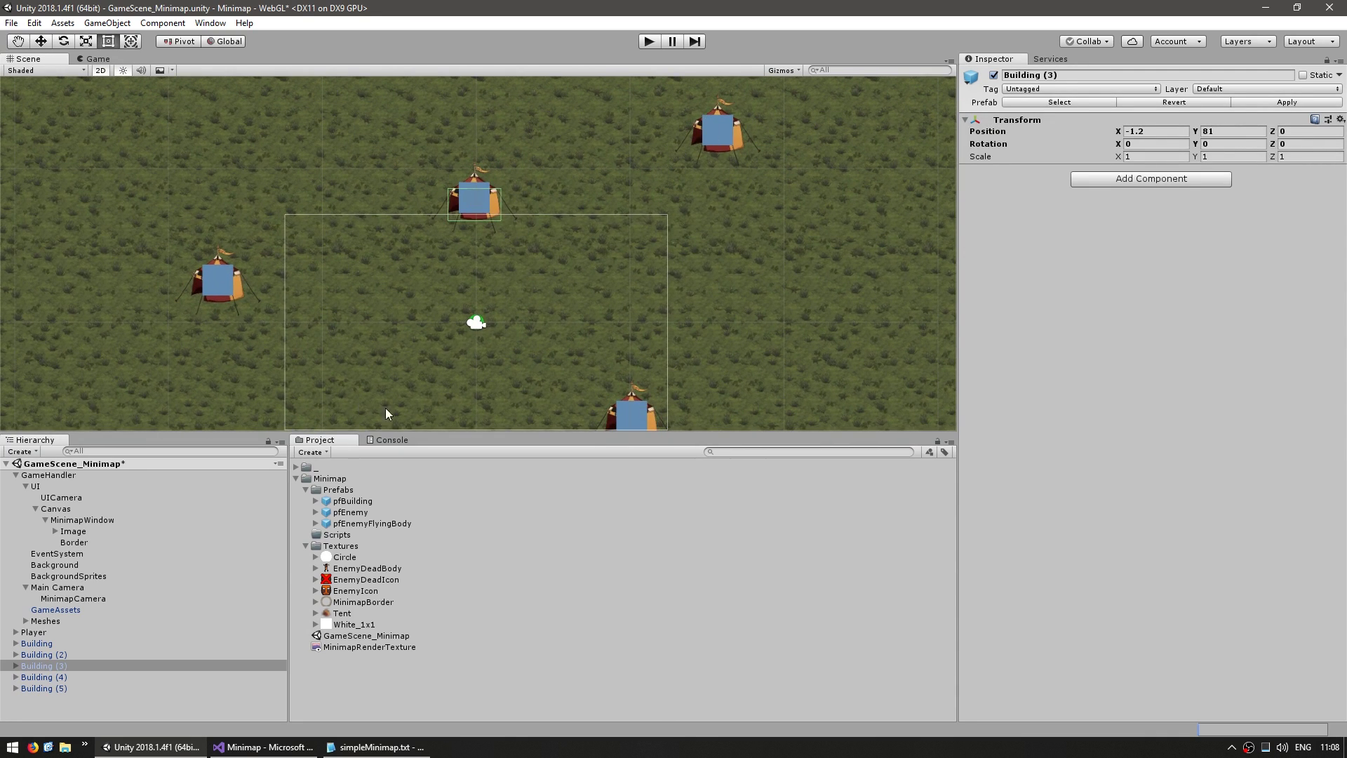
pyautogui.moveTo(409, 414); pyautogui.dragTo(528, 315, button='middle')
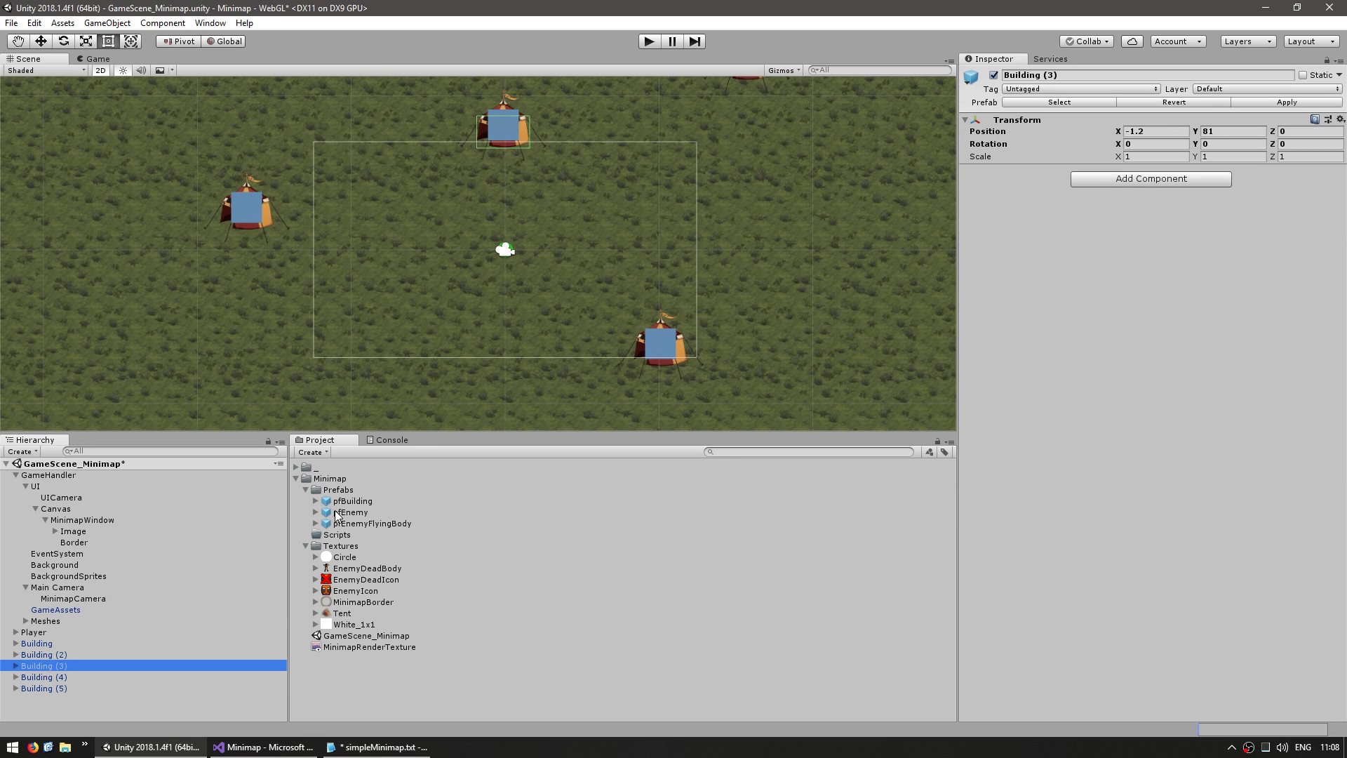
# - Place a pfEnemy instance in the scene and create a 2D child sprite named MinimapIcon under it
pyautogui.moveTo(337, 516); pyautogui.dragTo(37, 699)
pyautogui.press('f')
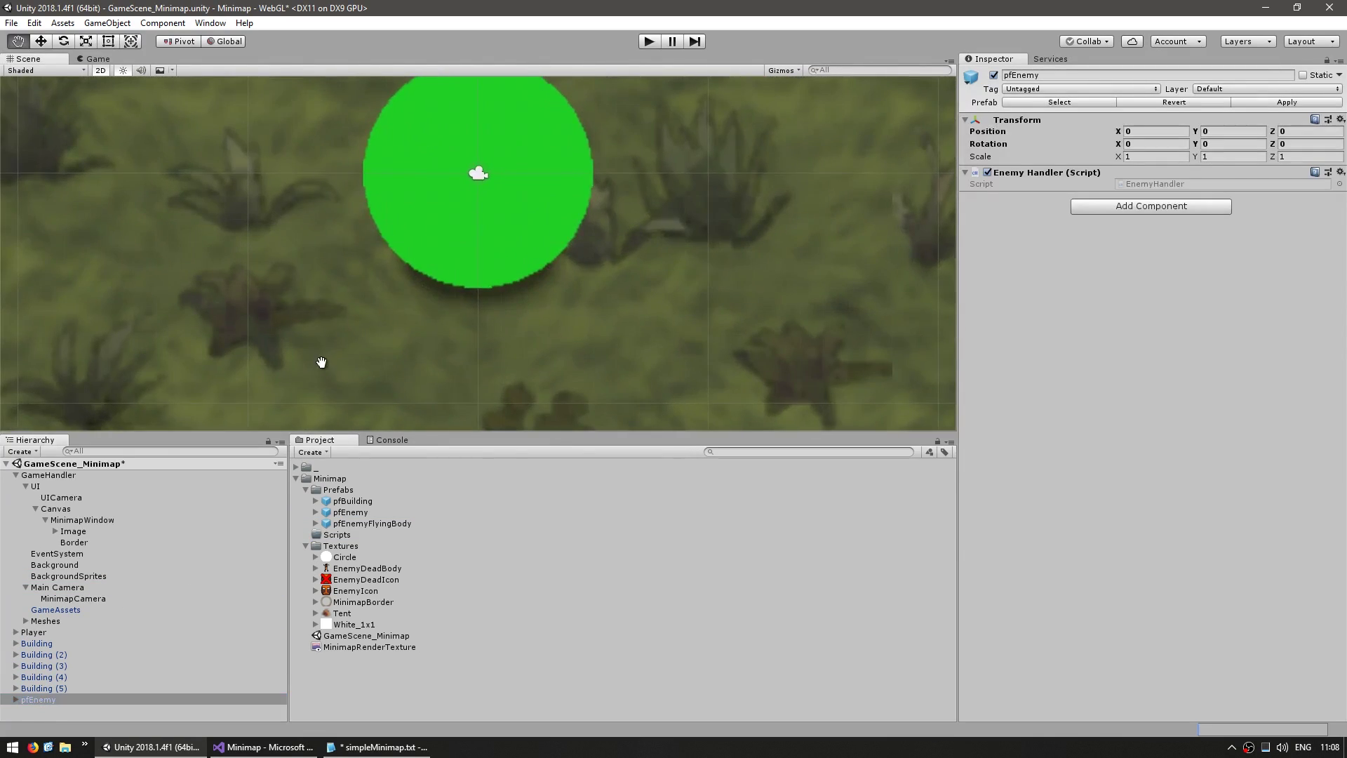
pyautogui.rightClick(46, 693)
pyautogui.moveTo(109, 595)
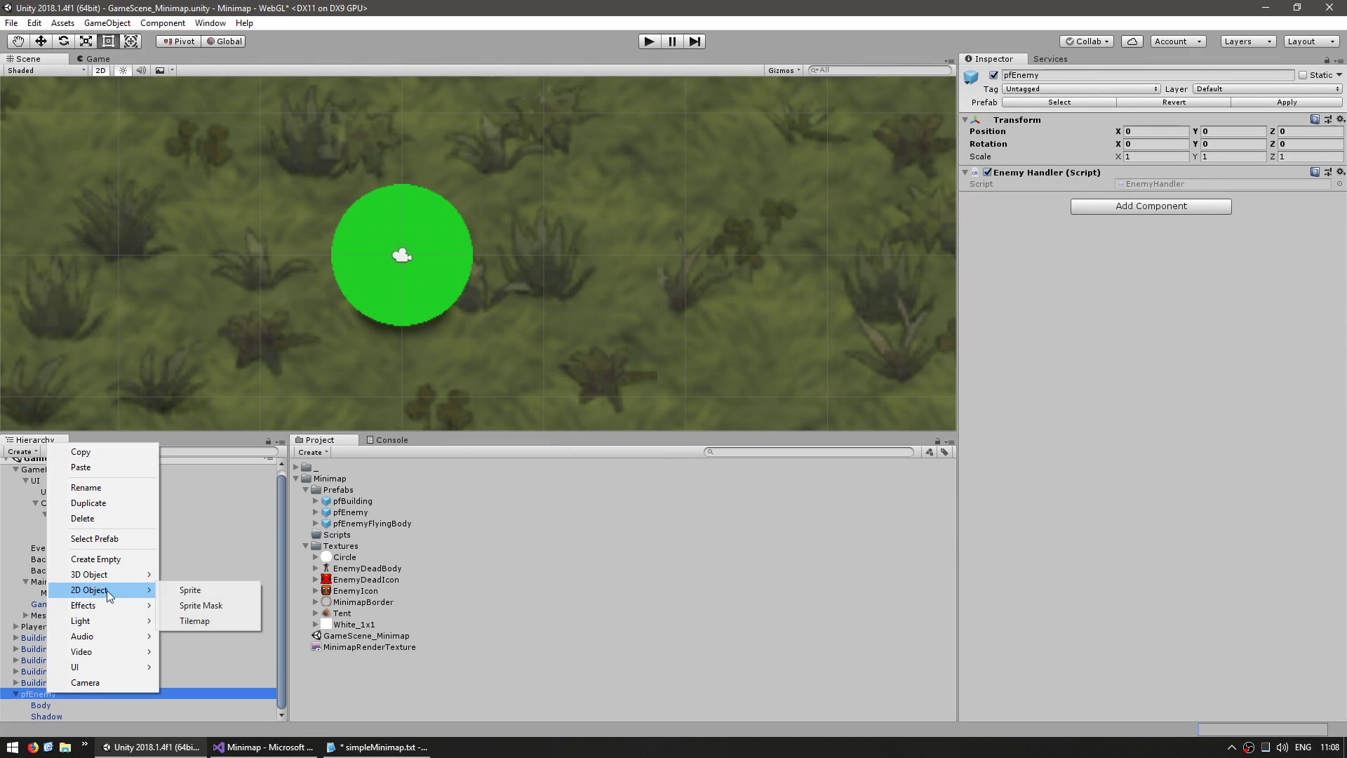
pyautogui.click(198, 593)
pyautogui.press('F2')
pyautogui.write('M')
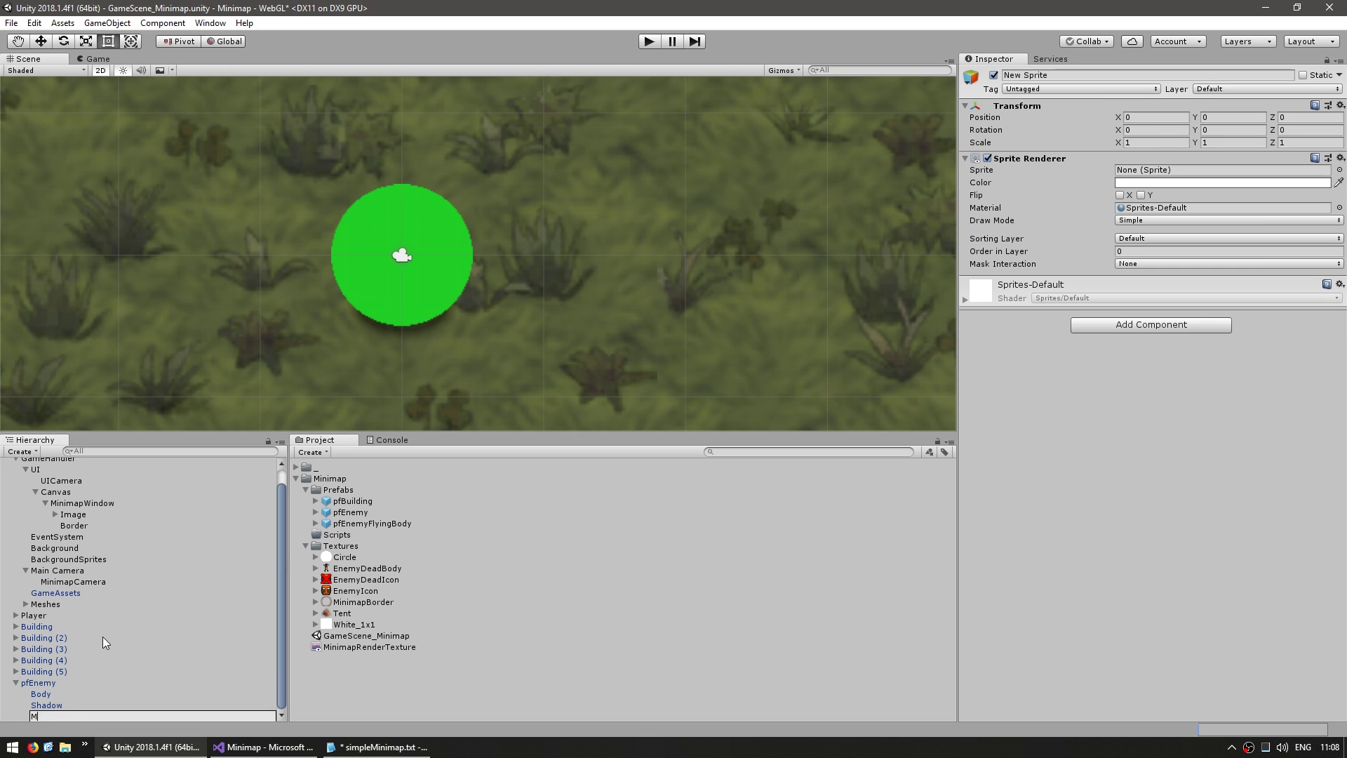
pyautogui.write('inimapIcon')
pyautogui.press('Return')
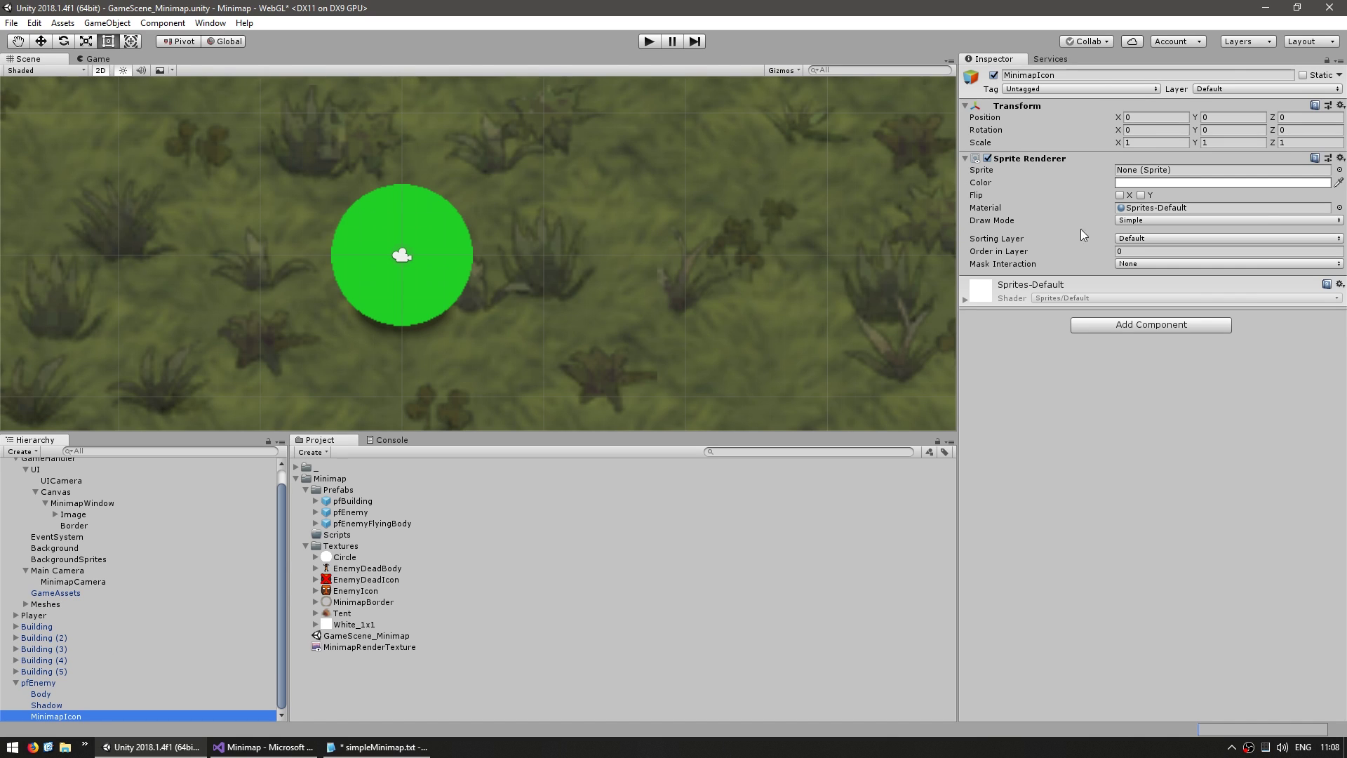
# - Assign the enemy's MinimapIcon to the Minimap layer and give it the EnemyIcon sprite
pyautogui.click(1210, 89)
pyautogui.click(1239, 181)
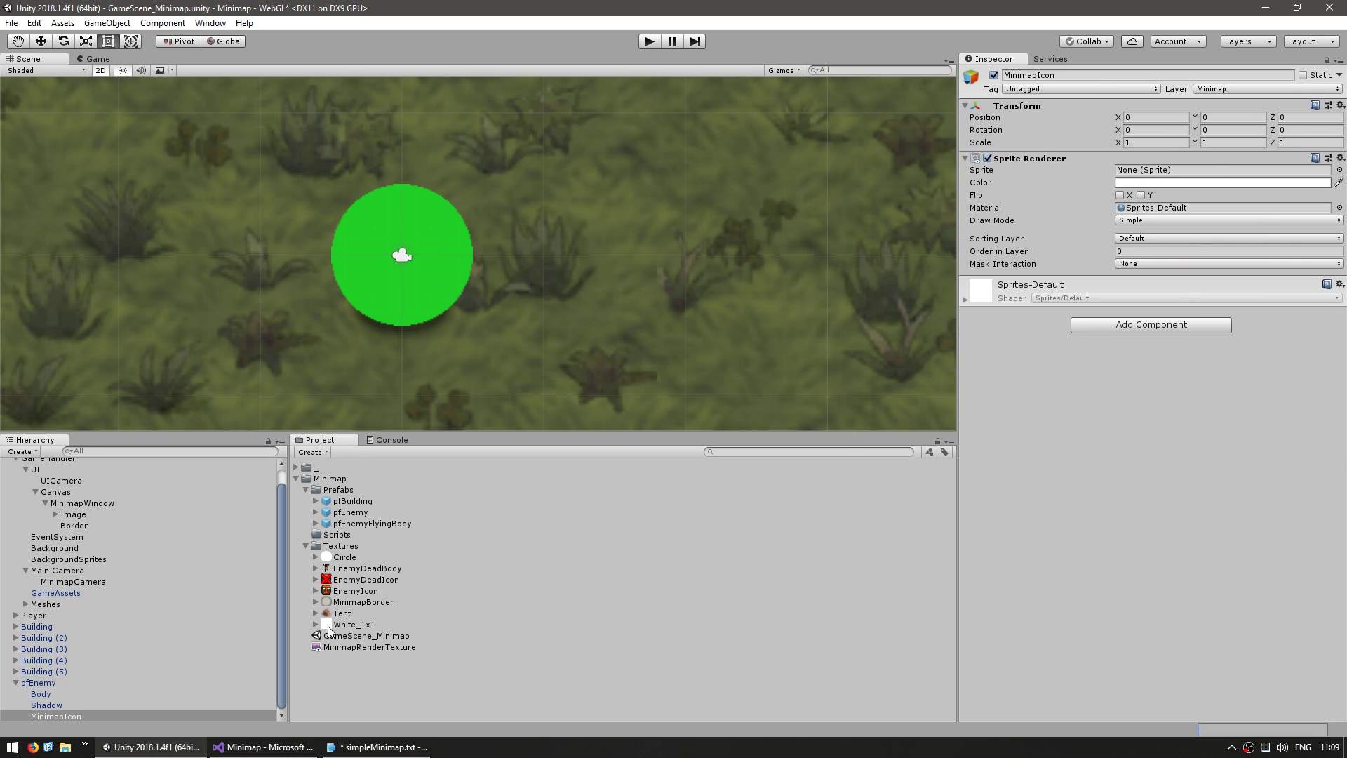
pyautogui.moveTo(351, 594); pyautogui.dragTo(1165, 175)
pyautogui.scroll(-6, 472, 315)
# - Apply the enemy's changes to the pfEnemy prefab and delete its instance from the scene
pyautogui.click(133, 682)
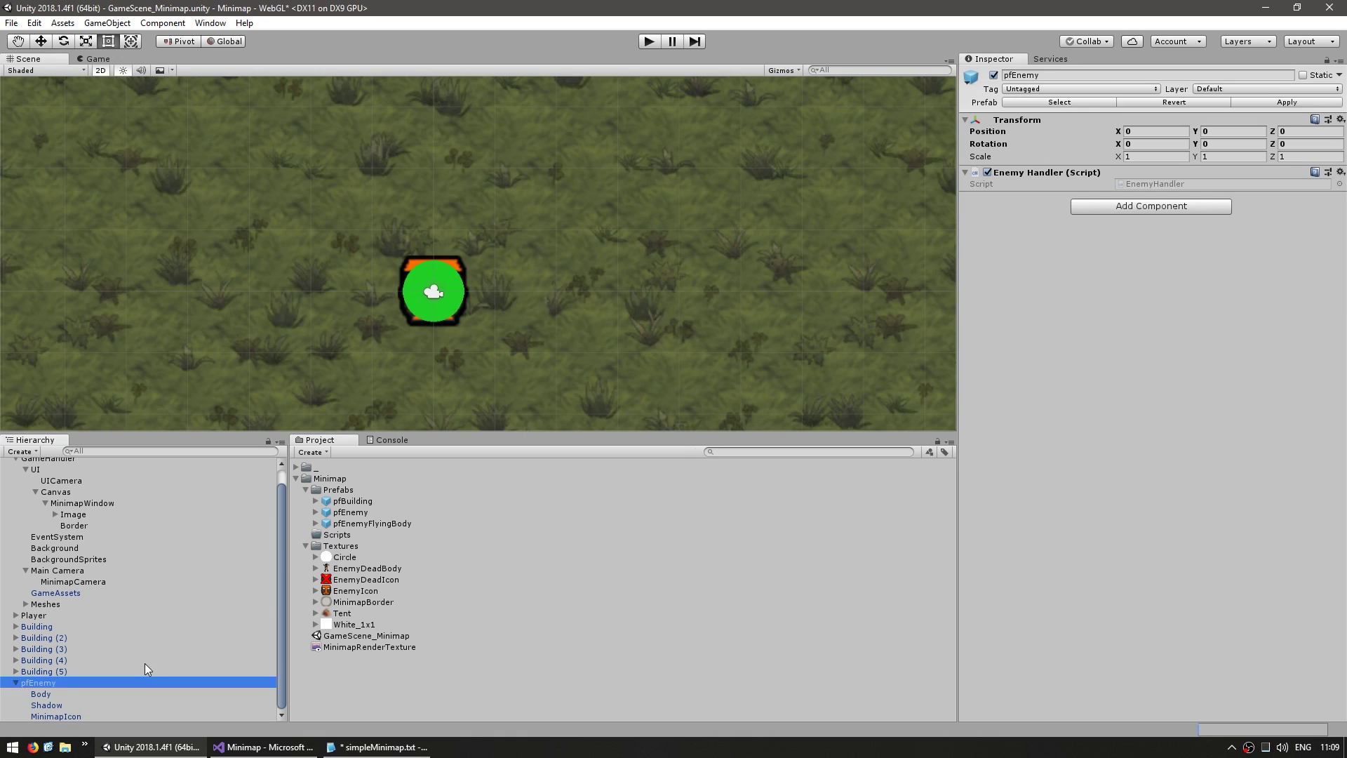
pyautogui.press('Delete')
# - Try to place a pfEnemyFlyingBody instance in the scene and add a new 2D sprite as its child
pyautogui.moveTo(377, 531); pyautogui.dragTo(186, 643)
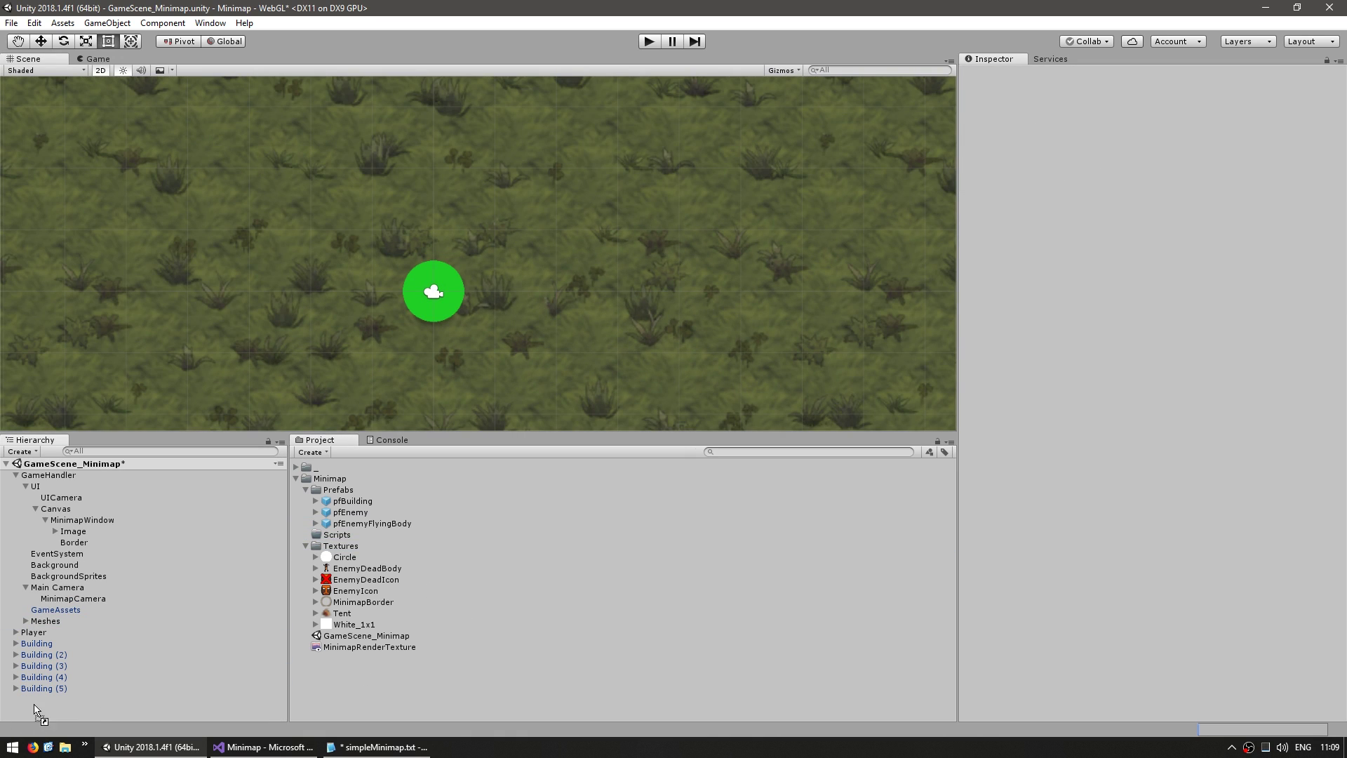
pyautogui.moveTo(37, 711); pyautogui.dragTo(39, 717)
pyautogui.rightClick(57, 699)
pyautogui.moveTo(108, 595)
pyautogui.click(201, 595)
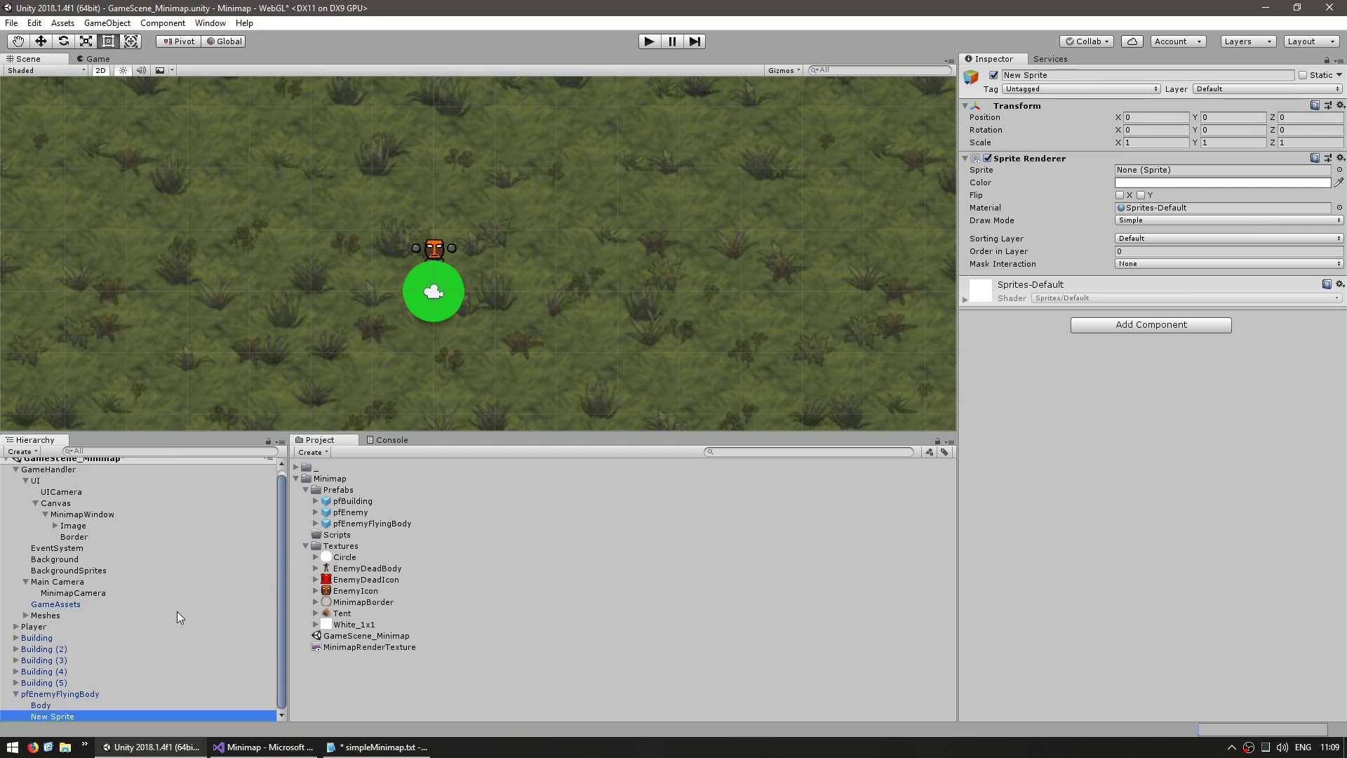
pyautogui.hotkey('ctrl', 'z')
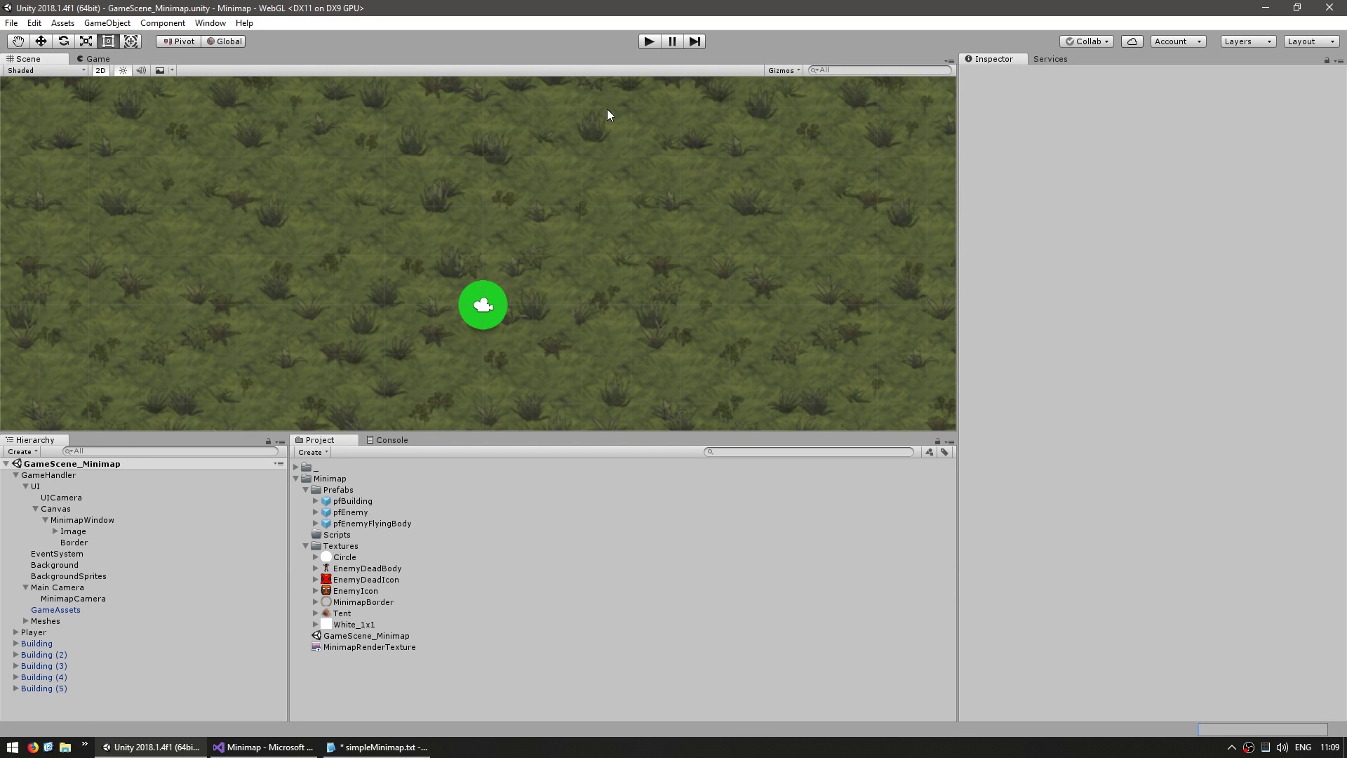
# - Run the game and move the player around the buildings and enemies to check their icons on the minimap
pyautogui.hotkey('ctrl', 'p')
pyautogui.press('d')
pyautogui.press('s')
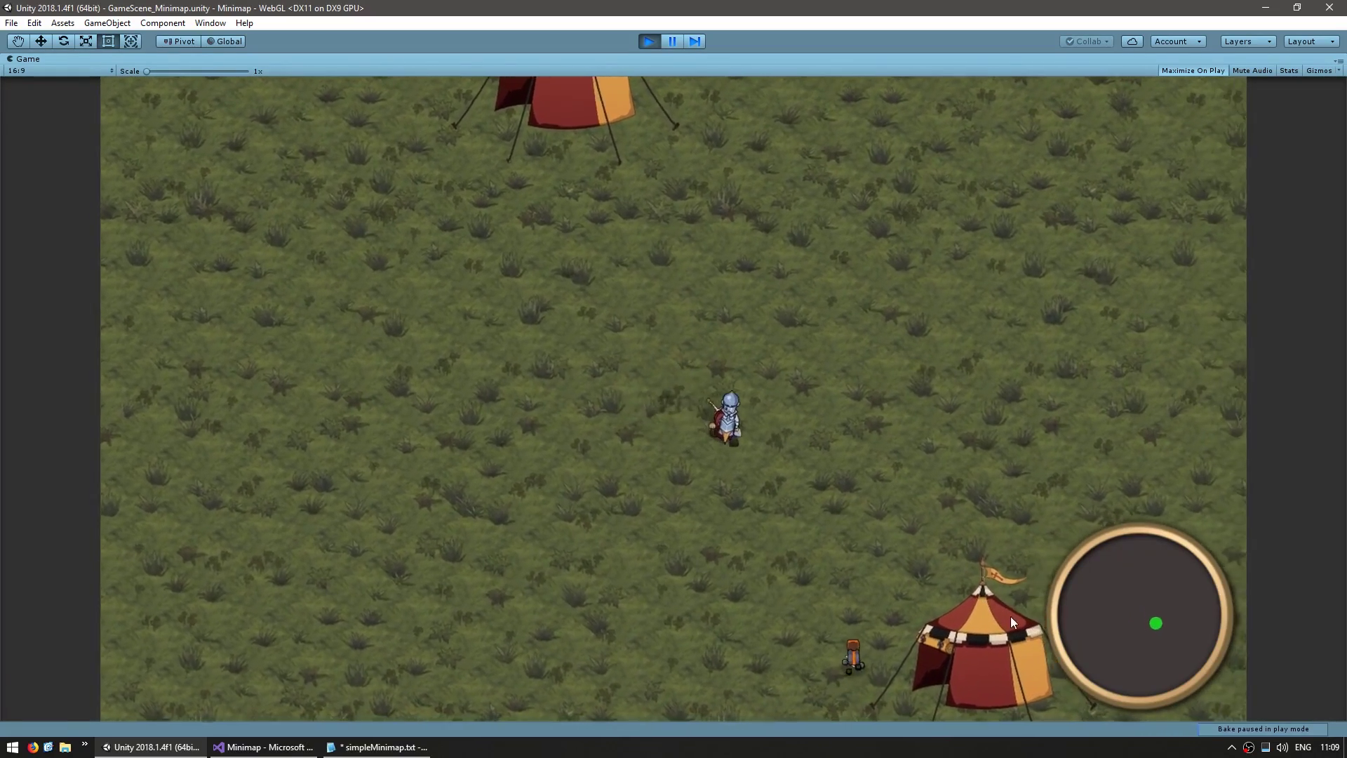
pyautogui.press('w')
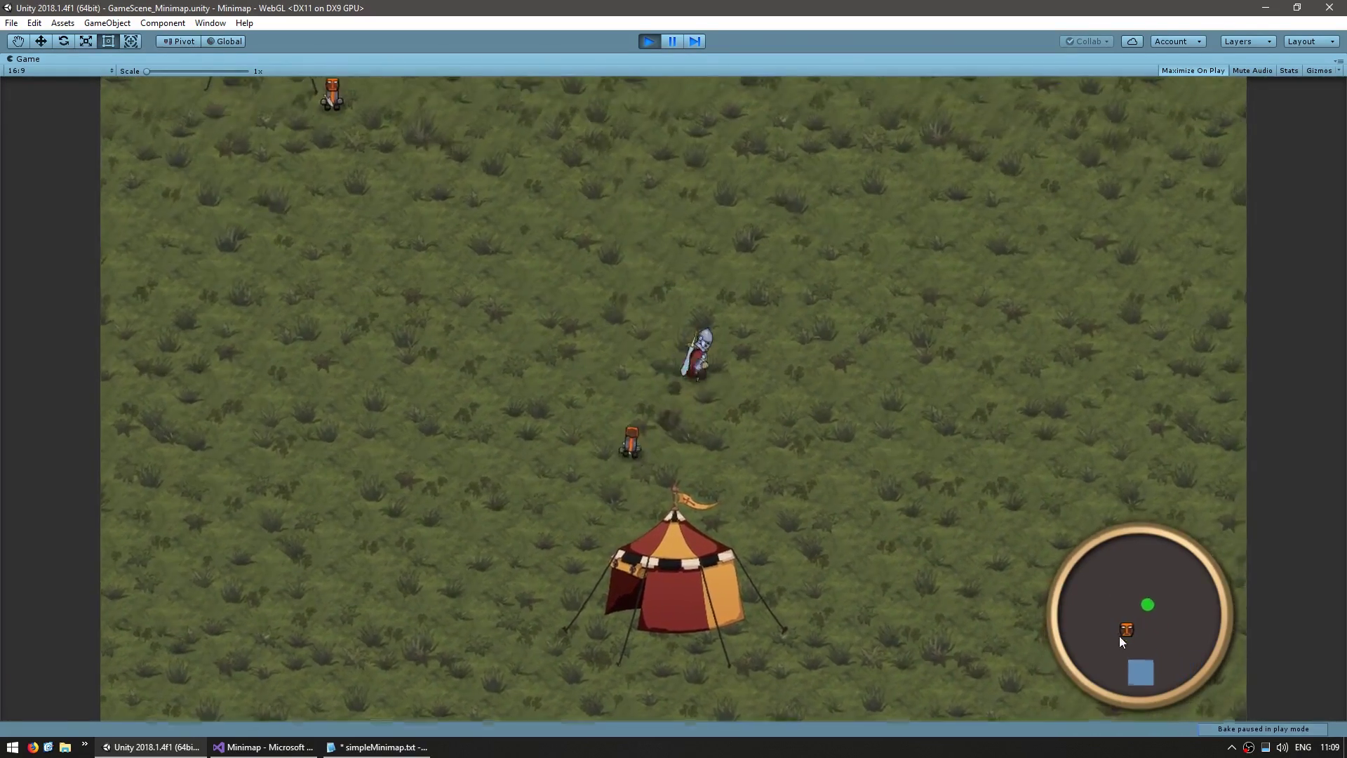
pyautogui.press('d')
pyautogui.press('s')
pyautogui.press('s')
pyautogui.press('a')
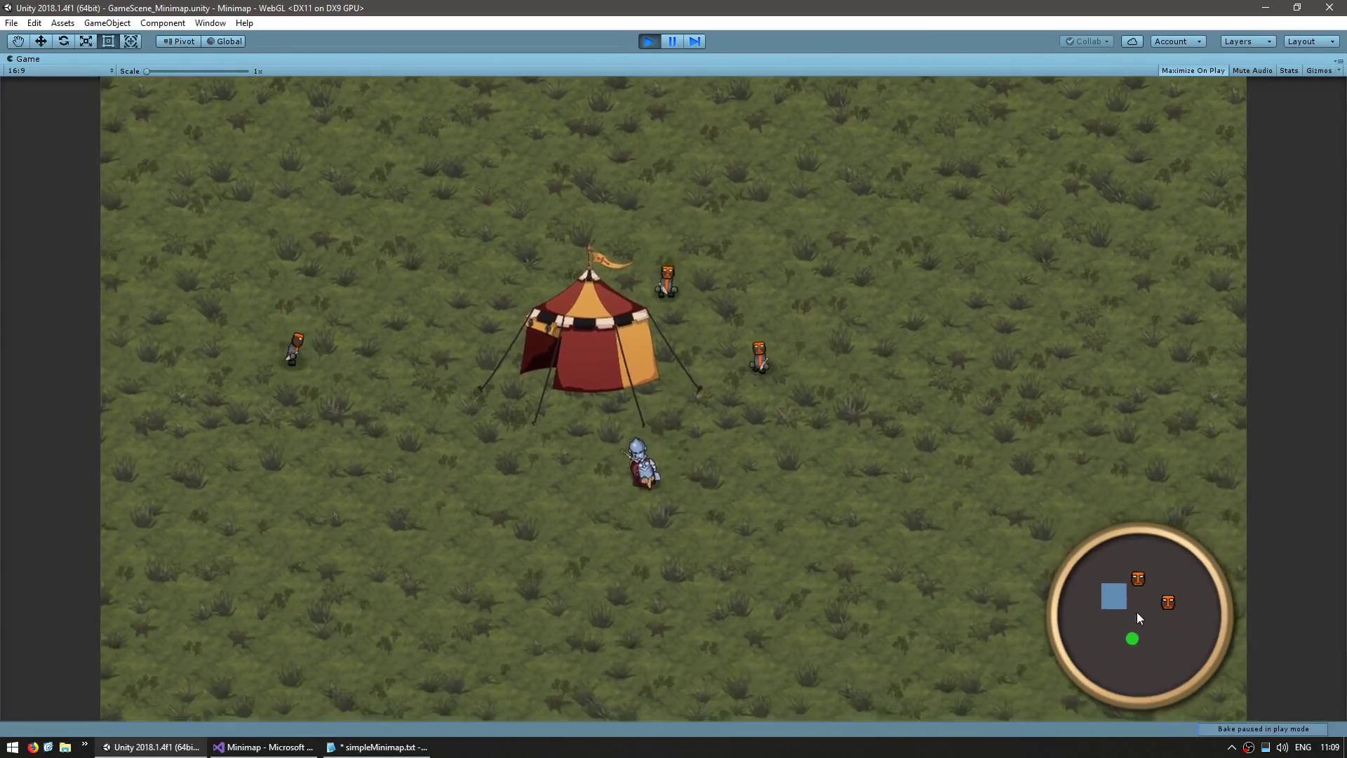
pyautogui.press('d')
pyautogui.press('s')
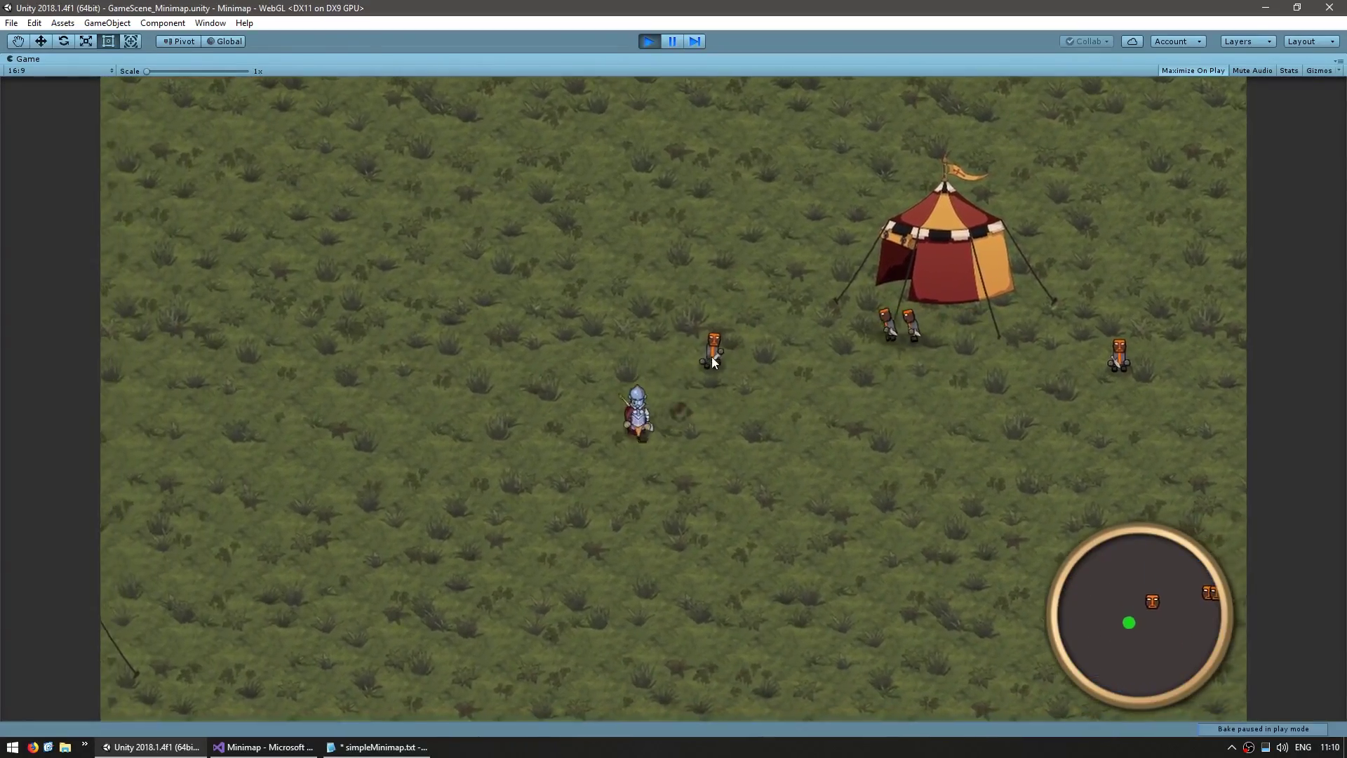
pyautogui.press('w')
# - Attack nearby enemies and keep moving the player to check how the minimap tracks them, and stop play mode
pyautogui.click(680, 296)
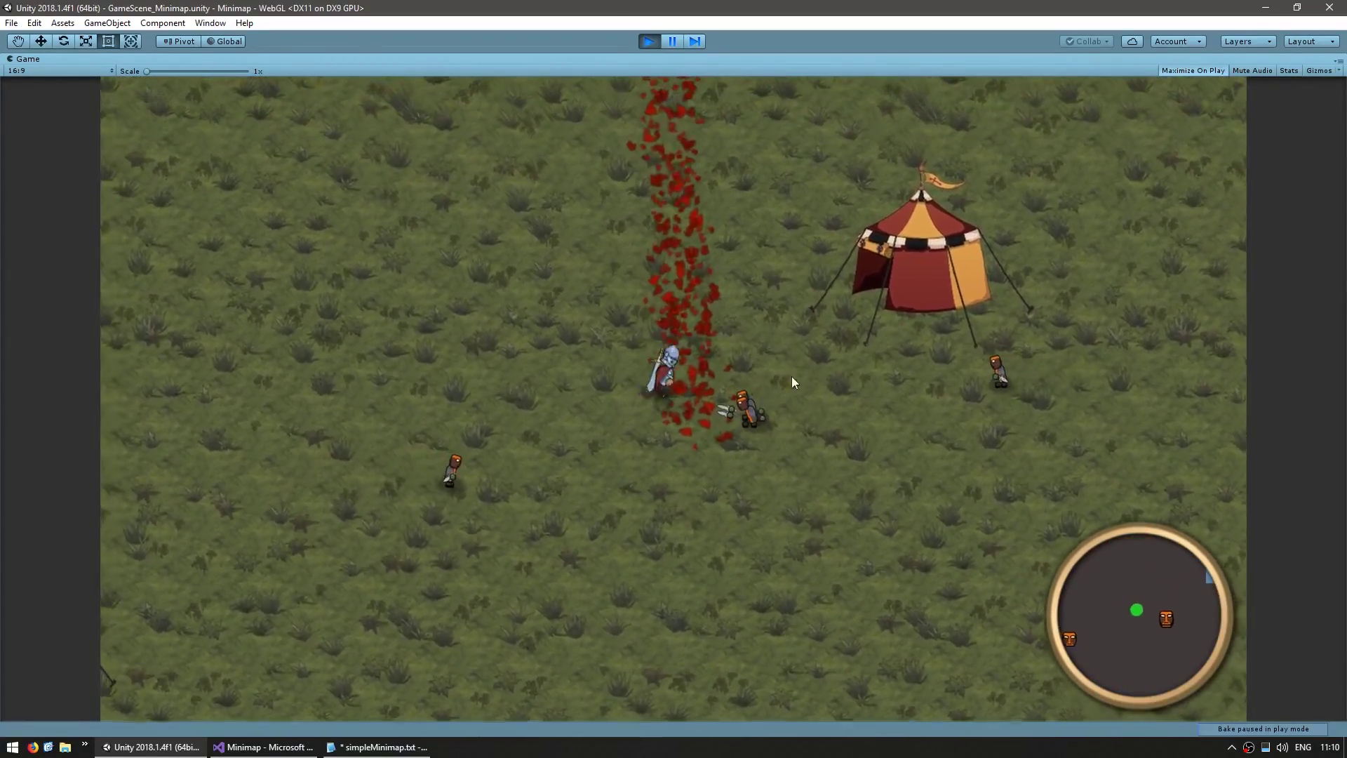
pyautogui.click(779, 404)
pyautogui.click(838, 369)
pyautogui.click(573, 424)
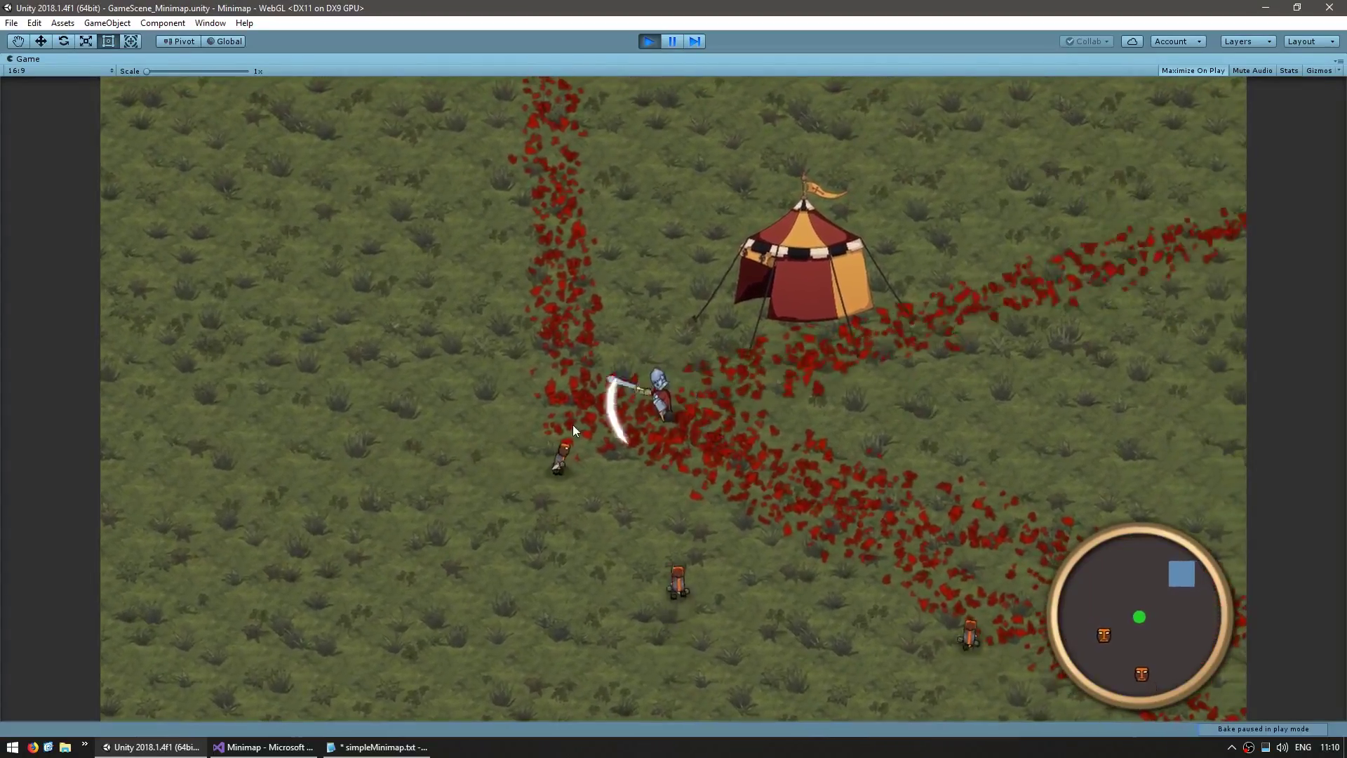
pyautogui.click(709, 456)
pyautogui.press('d')
pyautogui.press('d')
pyautogui.press('w')
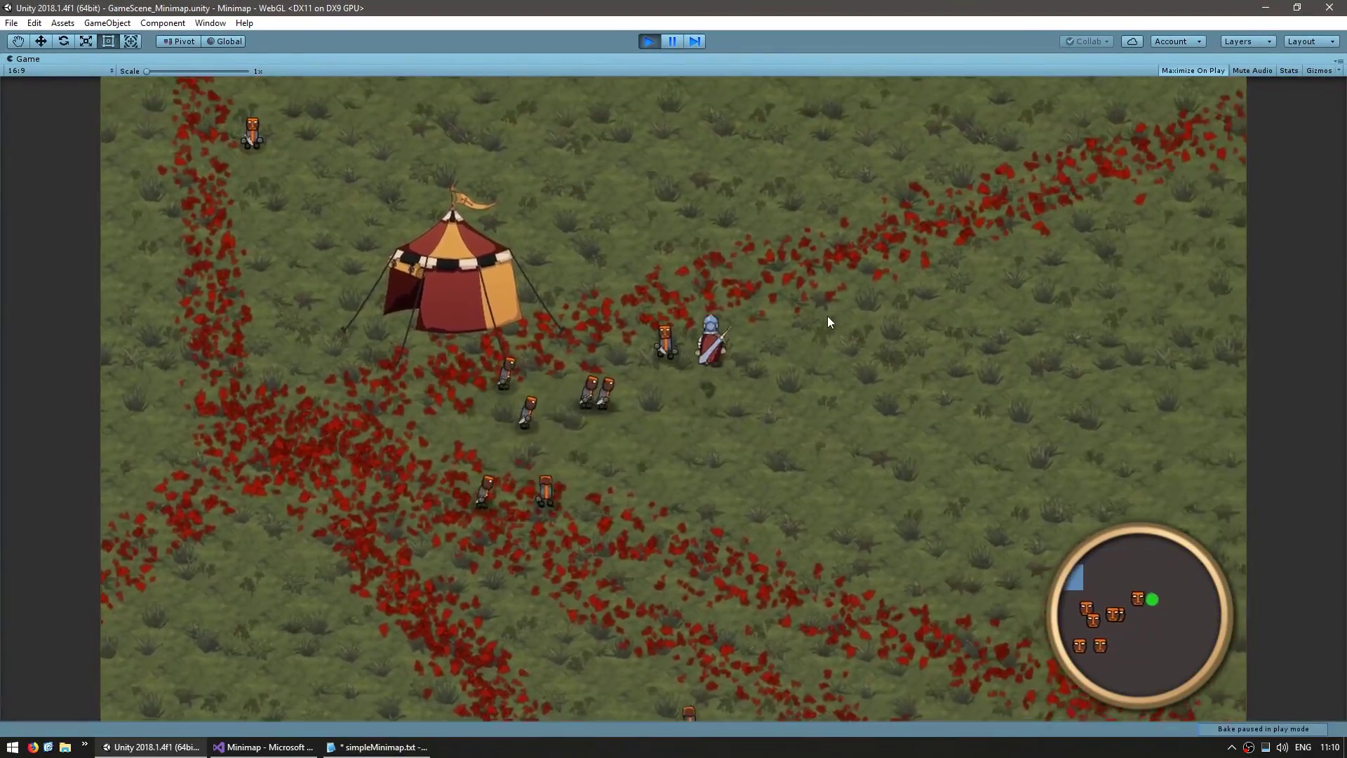
pyautogui.press('w')
pyautogui.press('a')
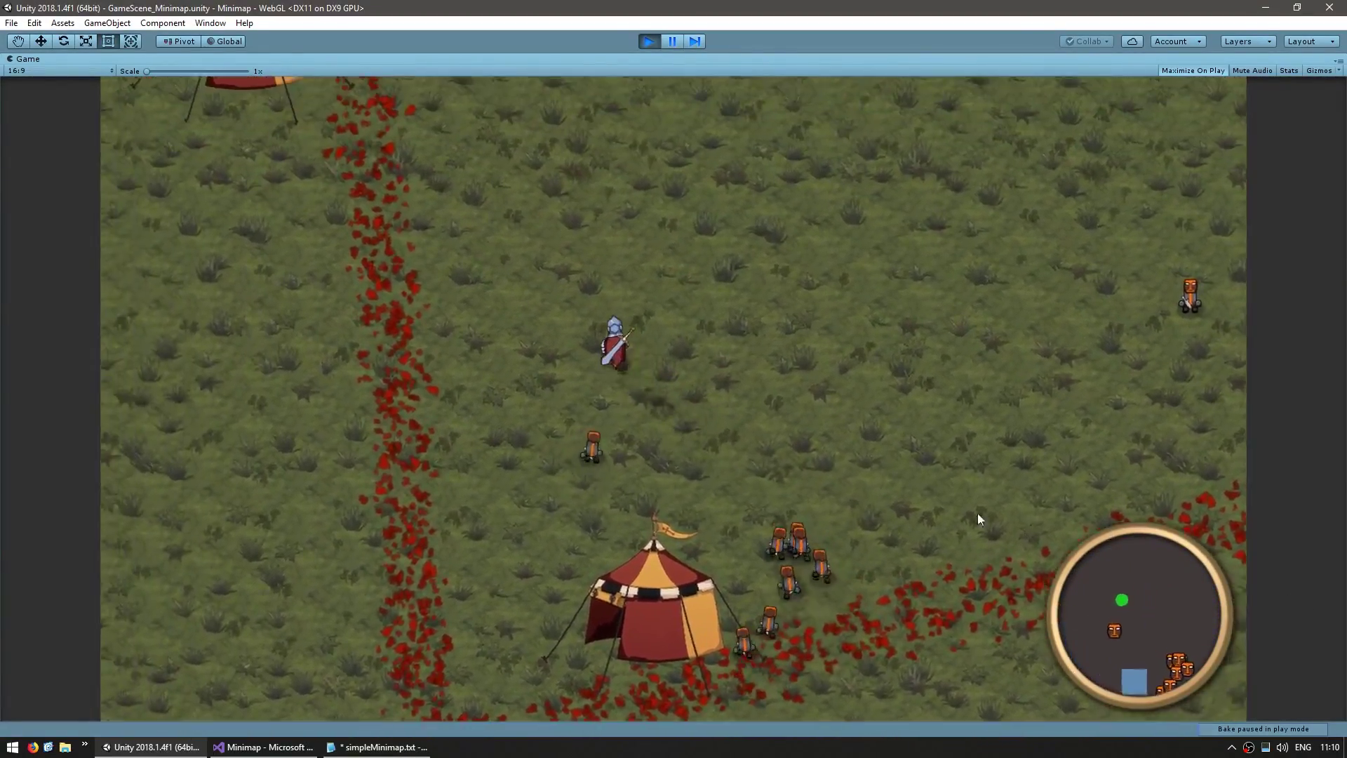
pyautogui.press('a')
pyautogui.press('s')
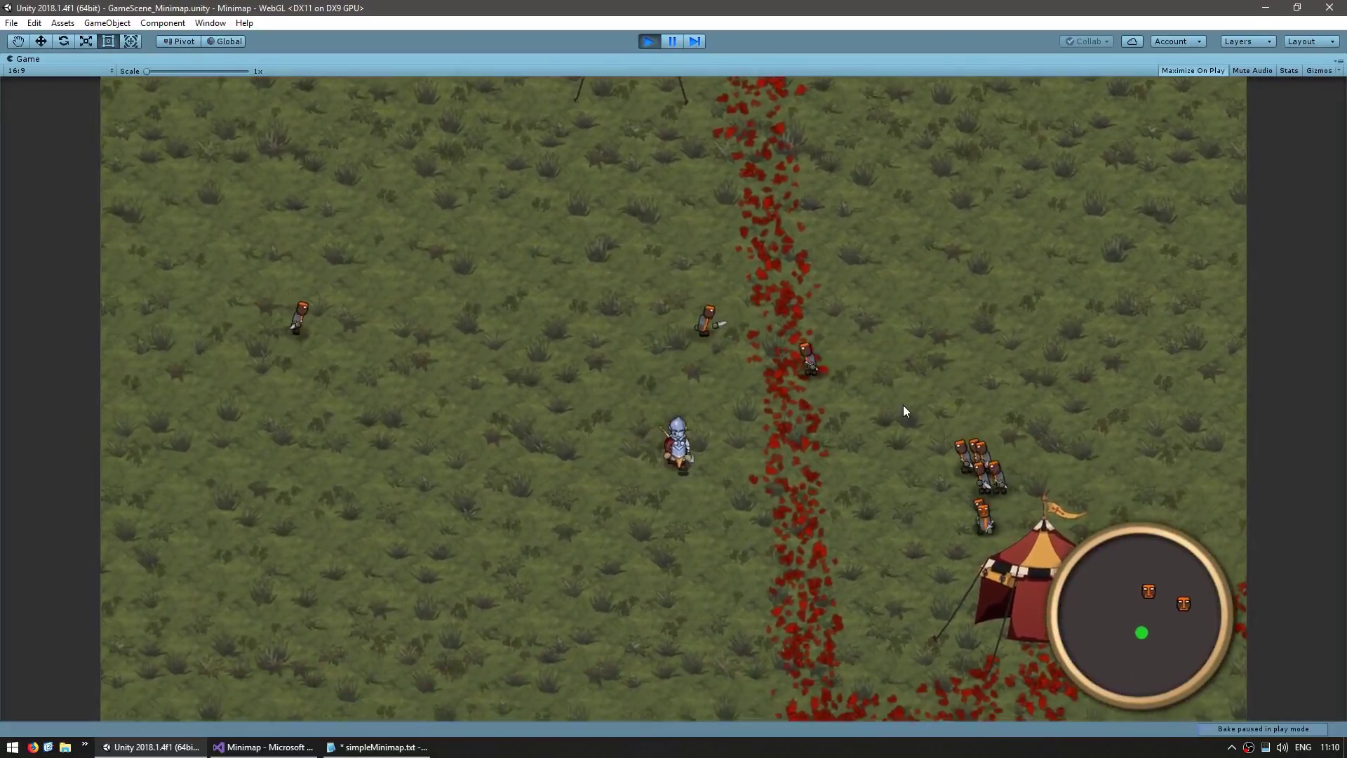
pyautogui.press('d')
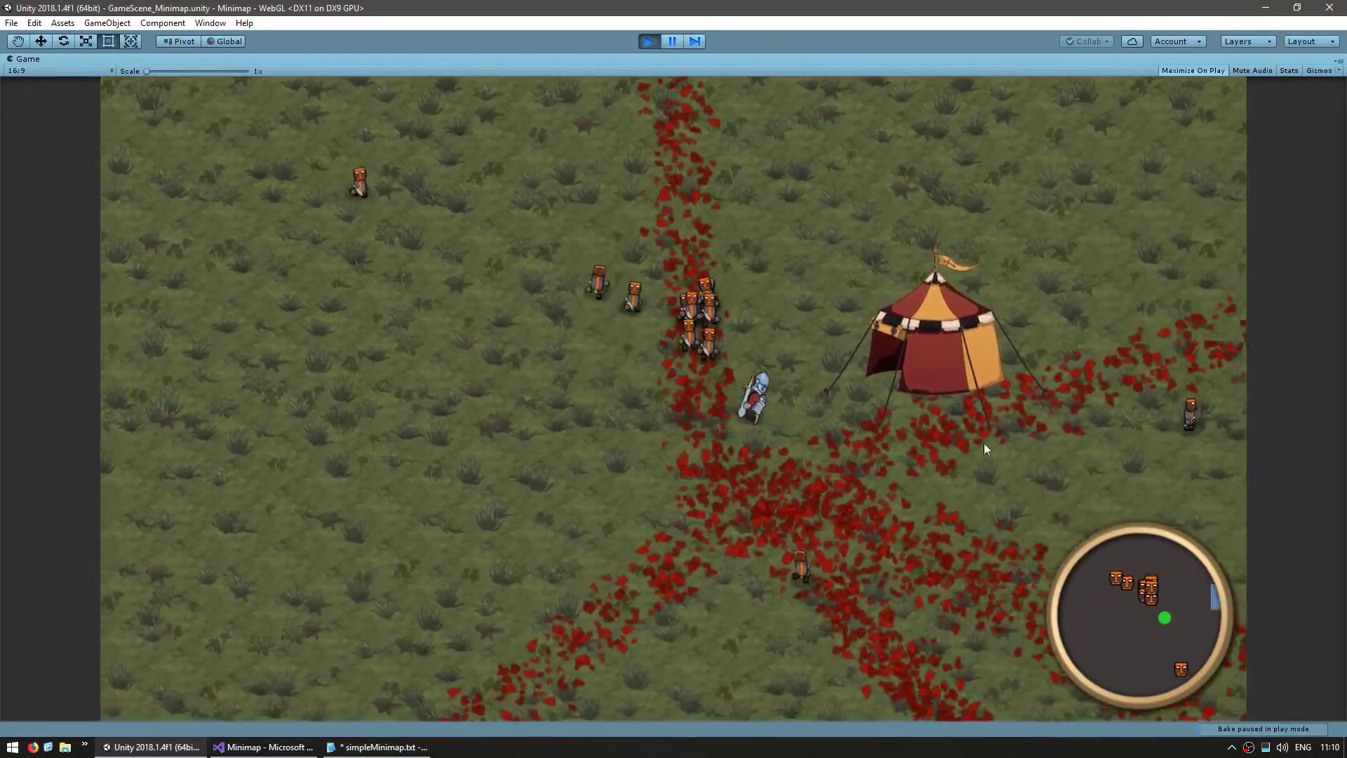
pyautogui.click(649, 40)
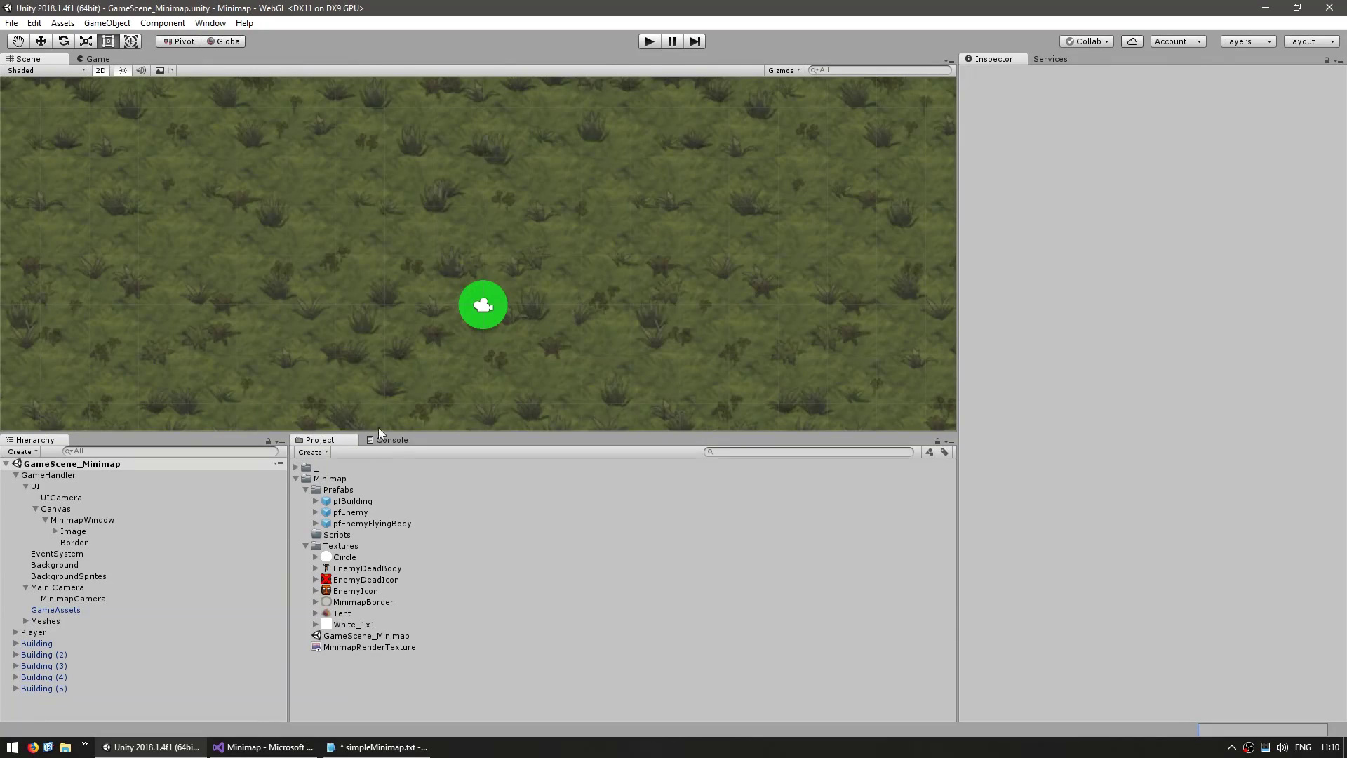
# - Set the MinimapCamera's orthographic size to 200
pyautogui.click(98, 602)
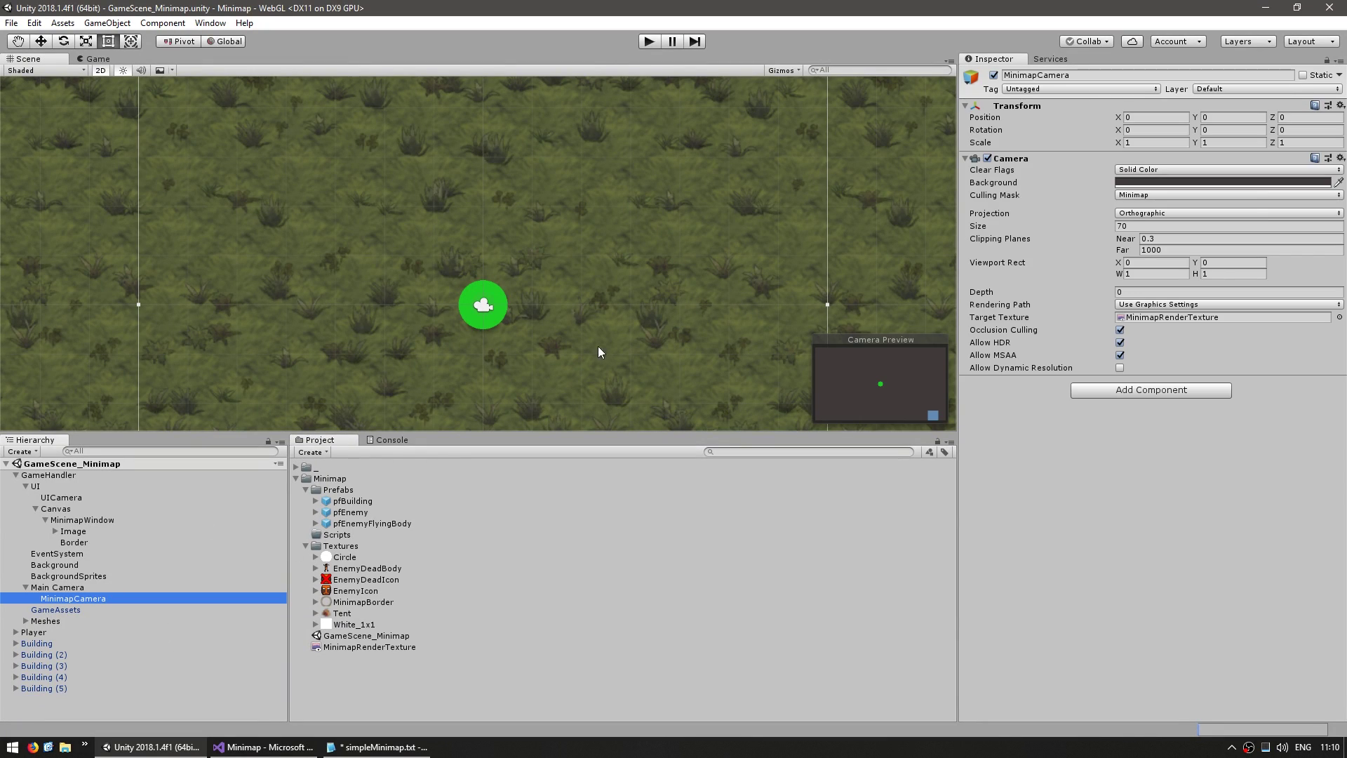
pyautogui.click(1160, 227)
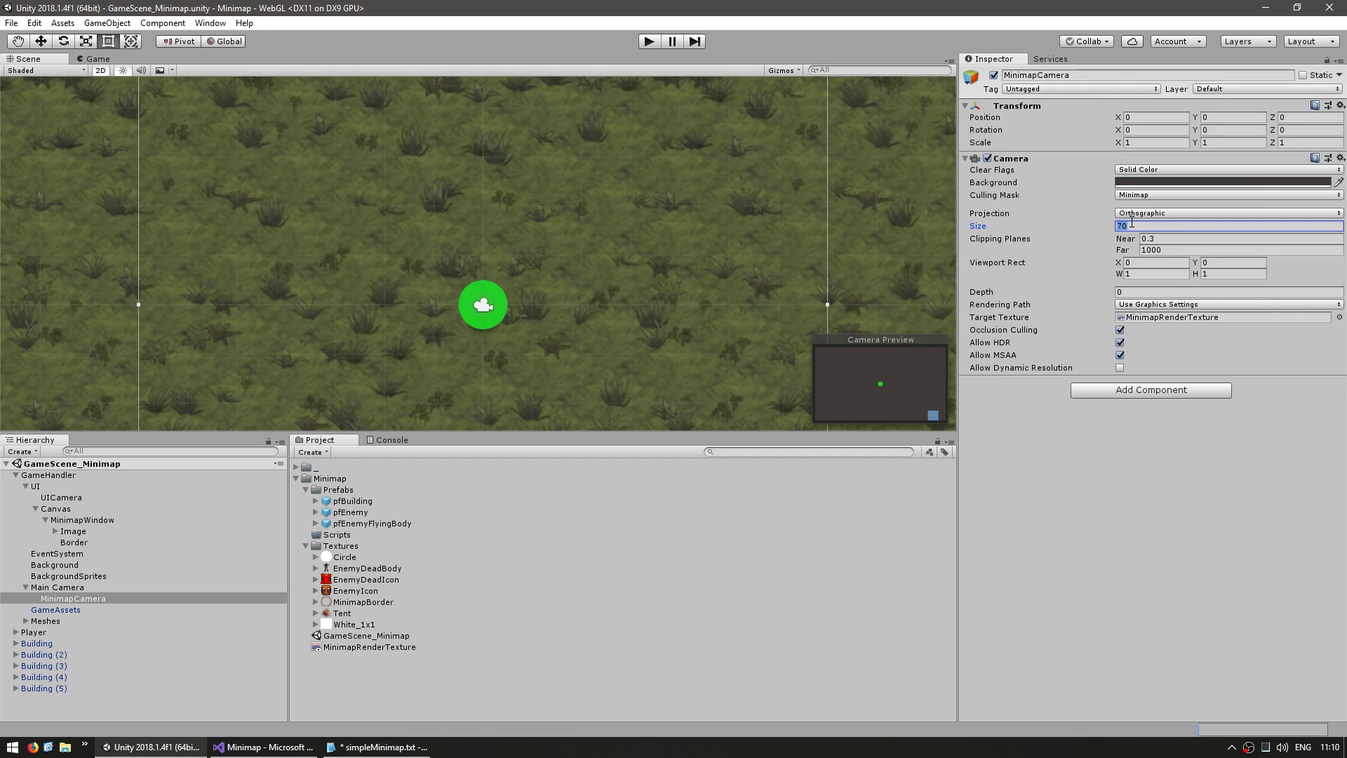
pyautogui.write('200')
# - Run the game and move the player between the tents to check the minimap at camera size 200
pyautogui.hotkey('ctrl', 'p')
pyautogui.press('w')
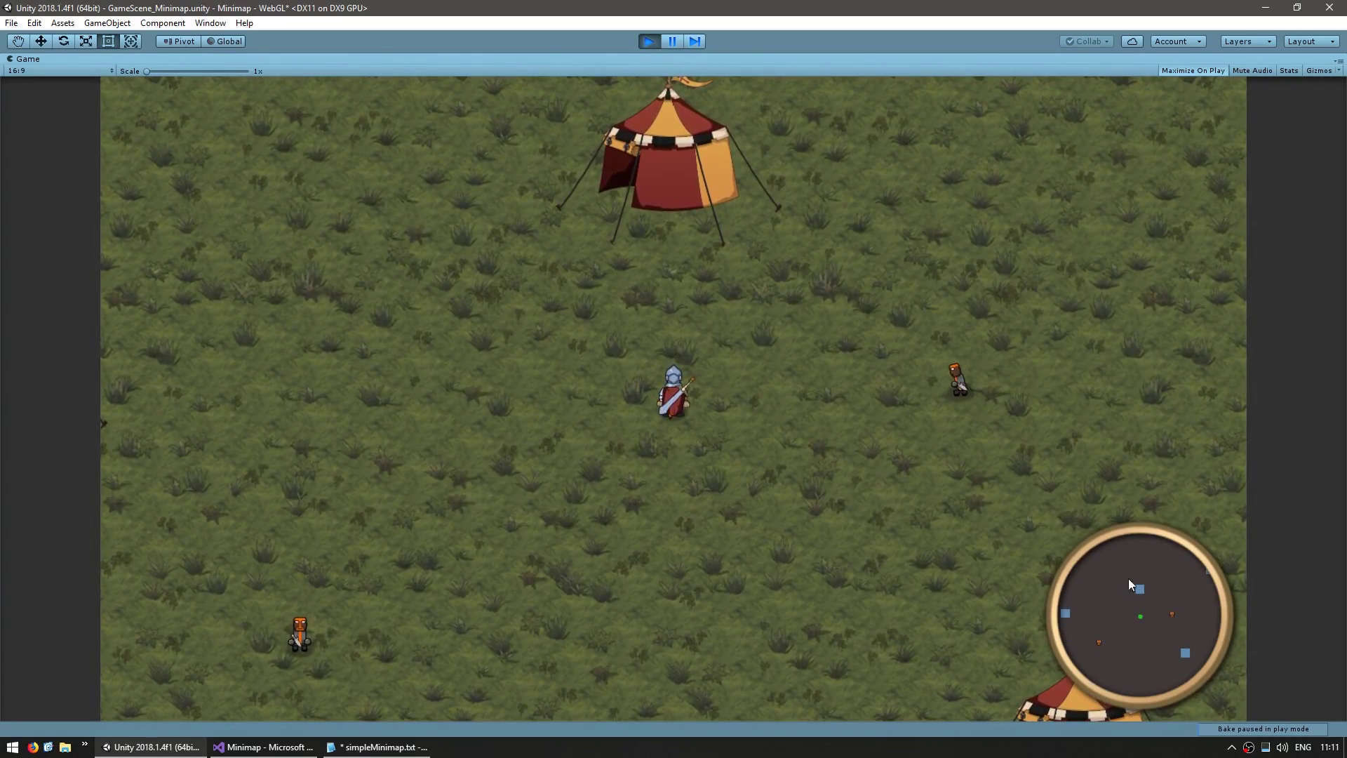
pyautogui.press('a')
pyautogui.press('w')
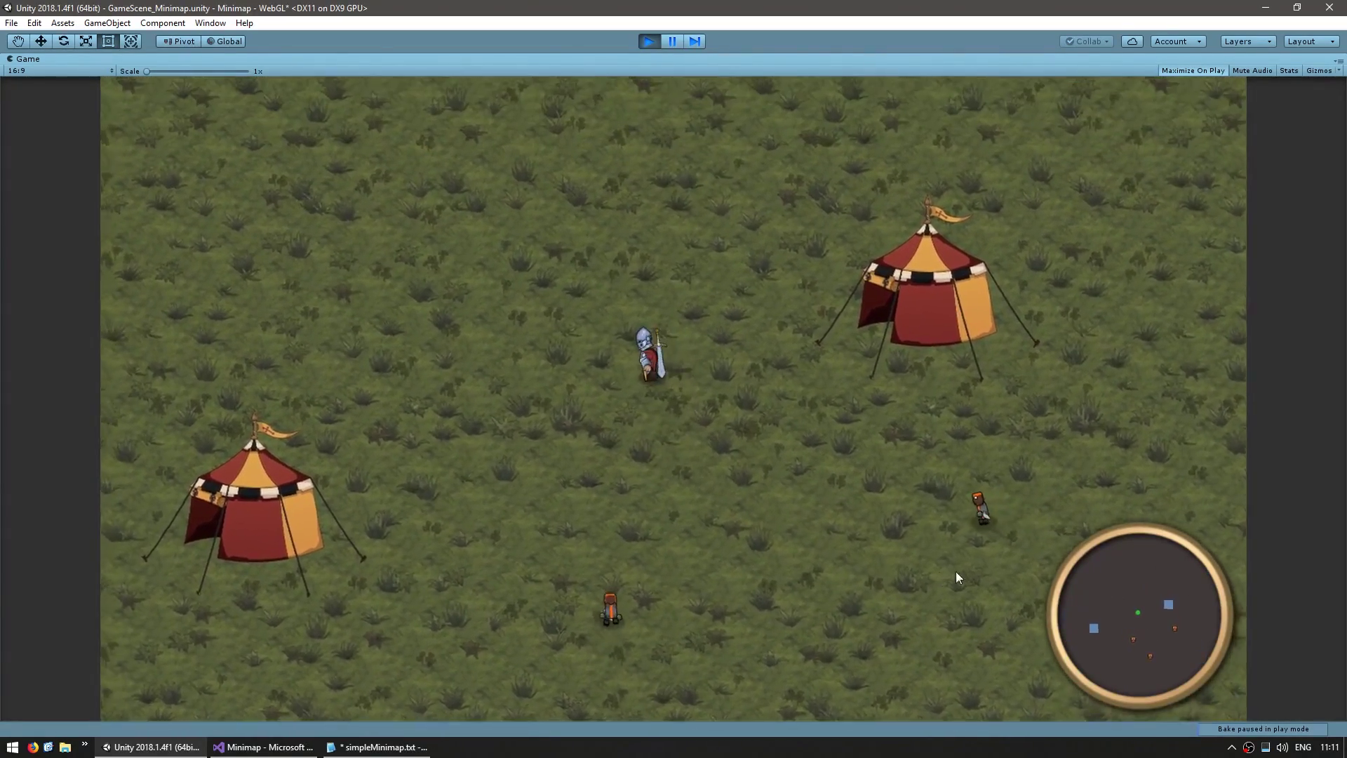
pyautogui.press('d')
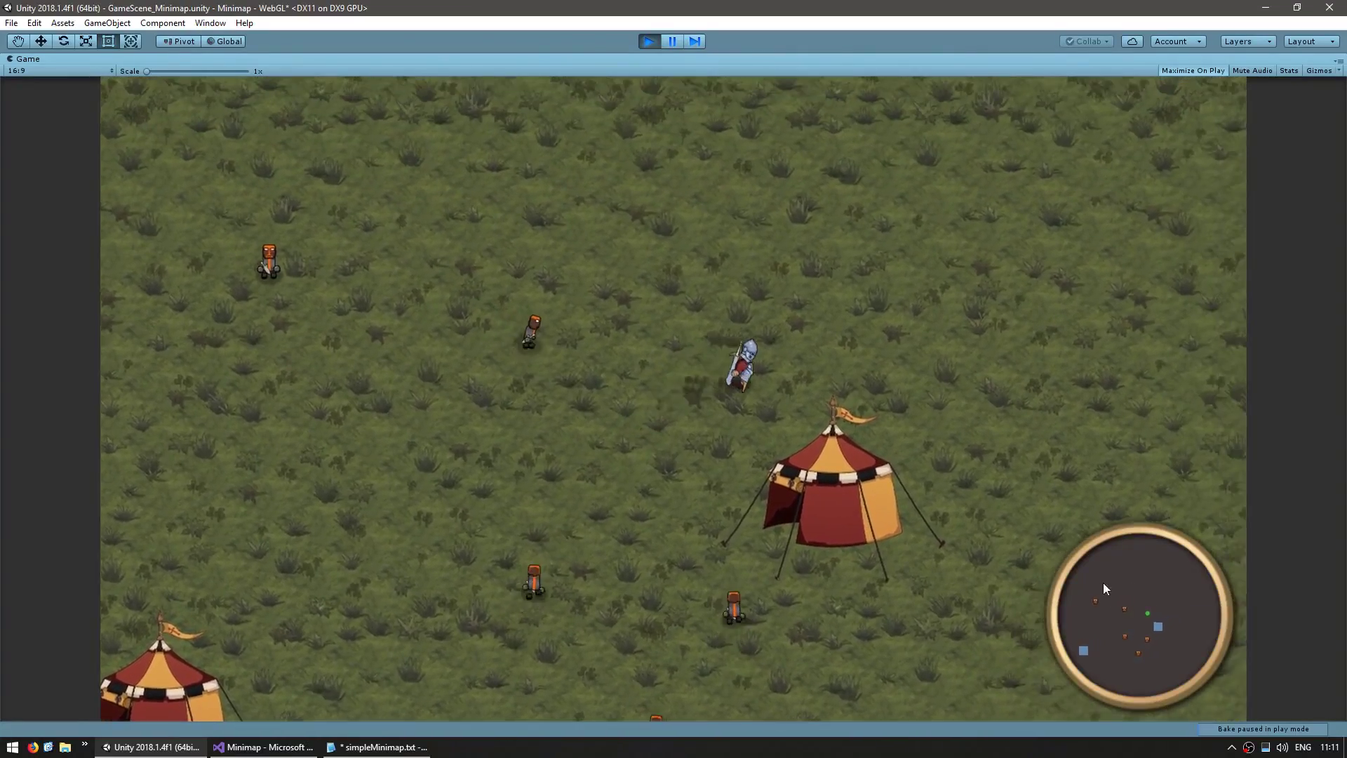
pyautogui.press('s')
pyautogui.press('s')
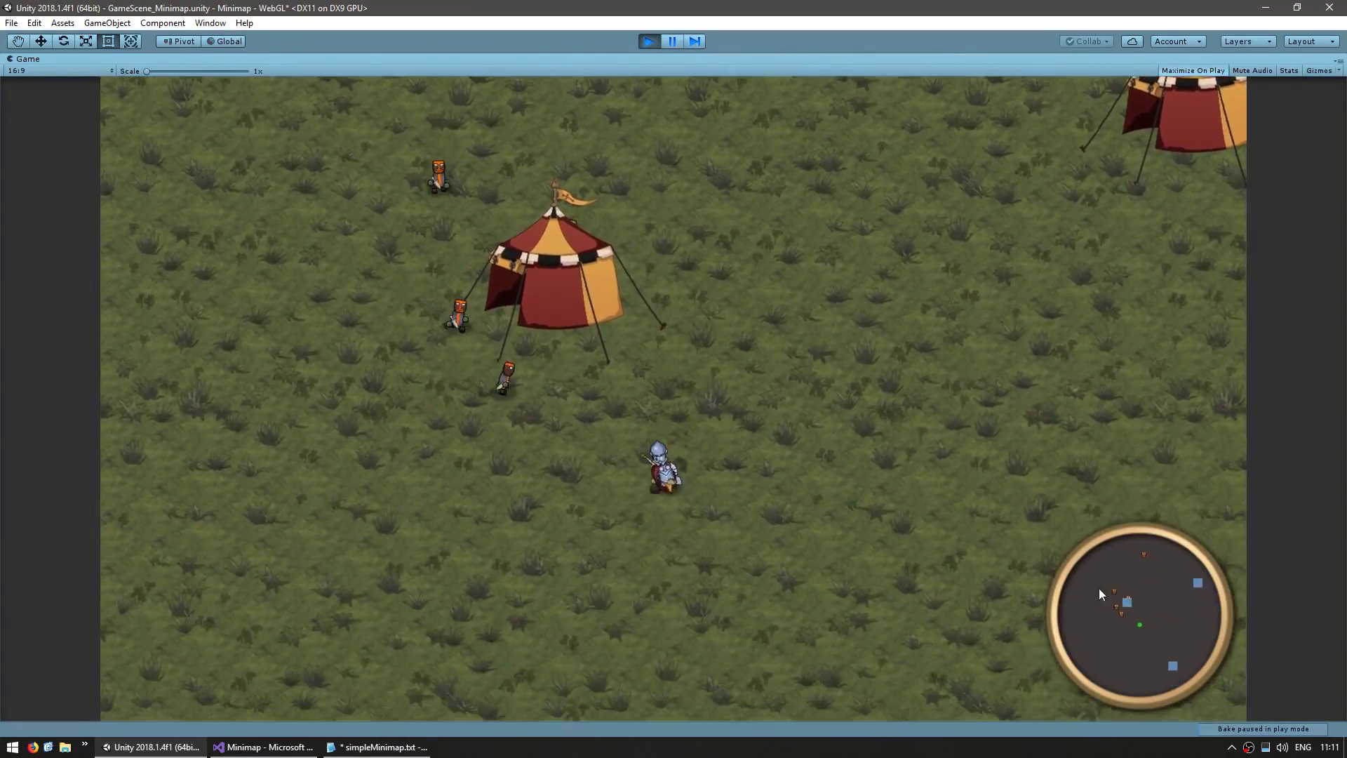
pyautogui.press('a')
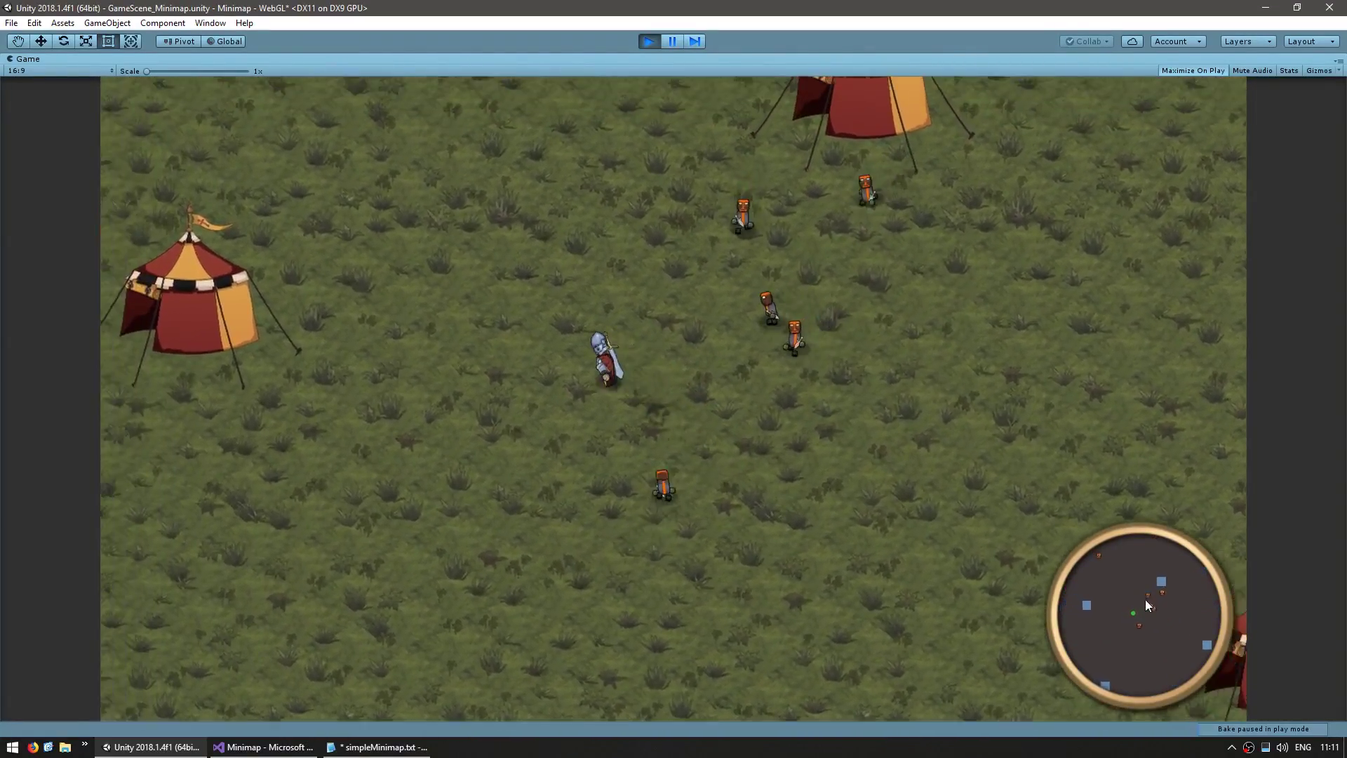
pyautogui.press('s')
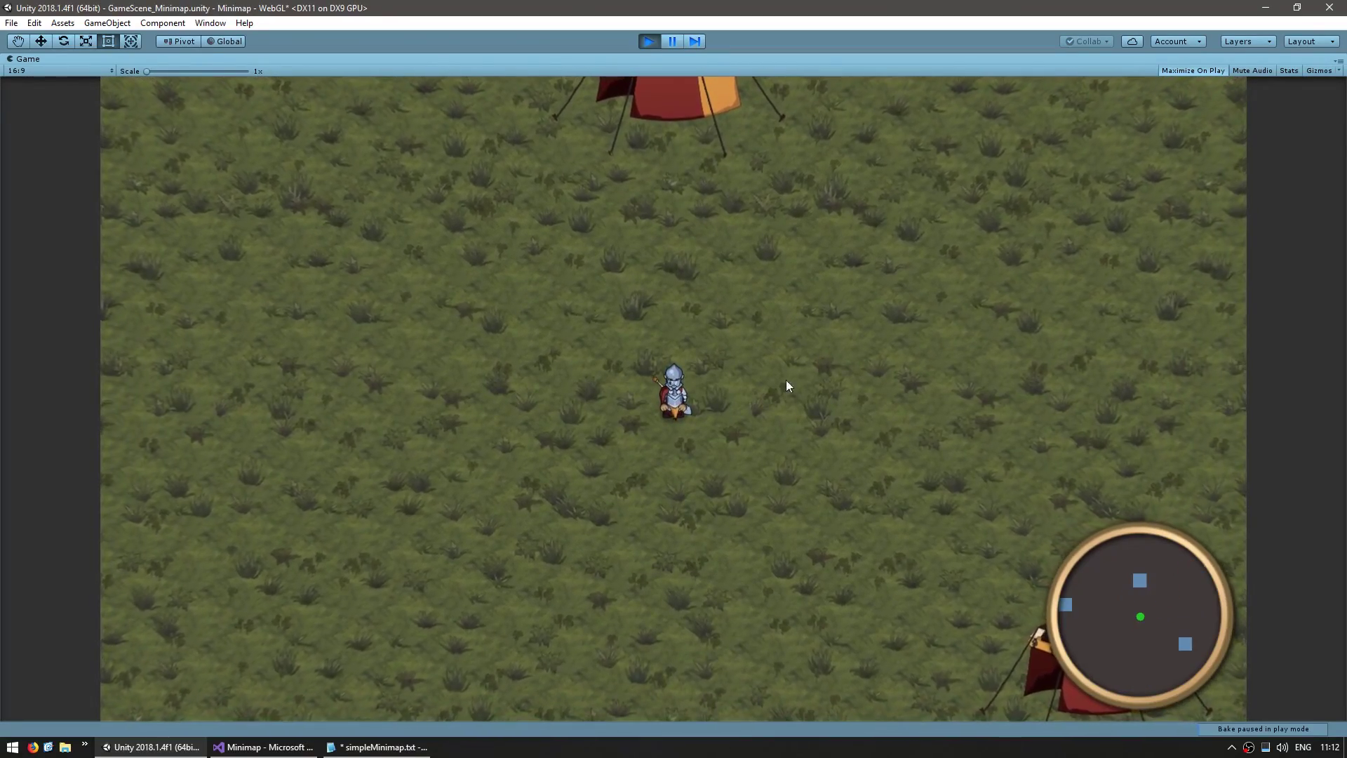
# - Move the player around in the new play session to check the minimap's closer zoom level
pyautogui.press('d')
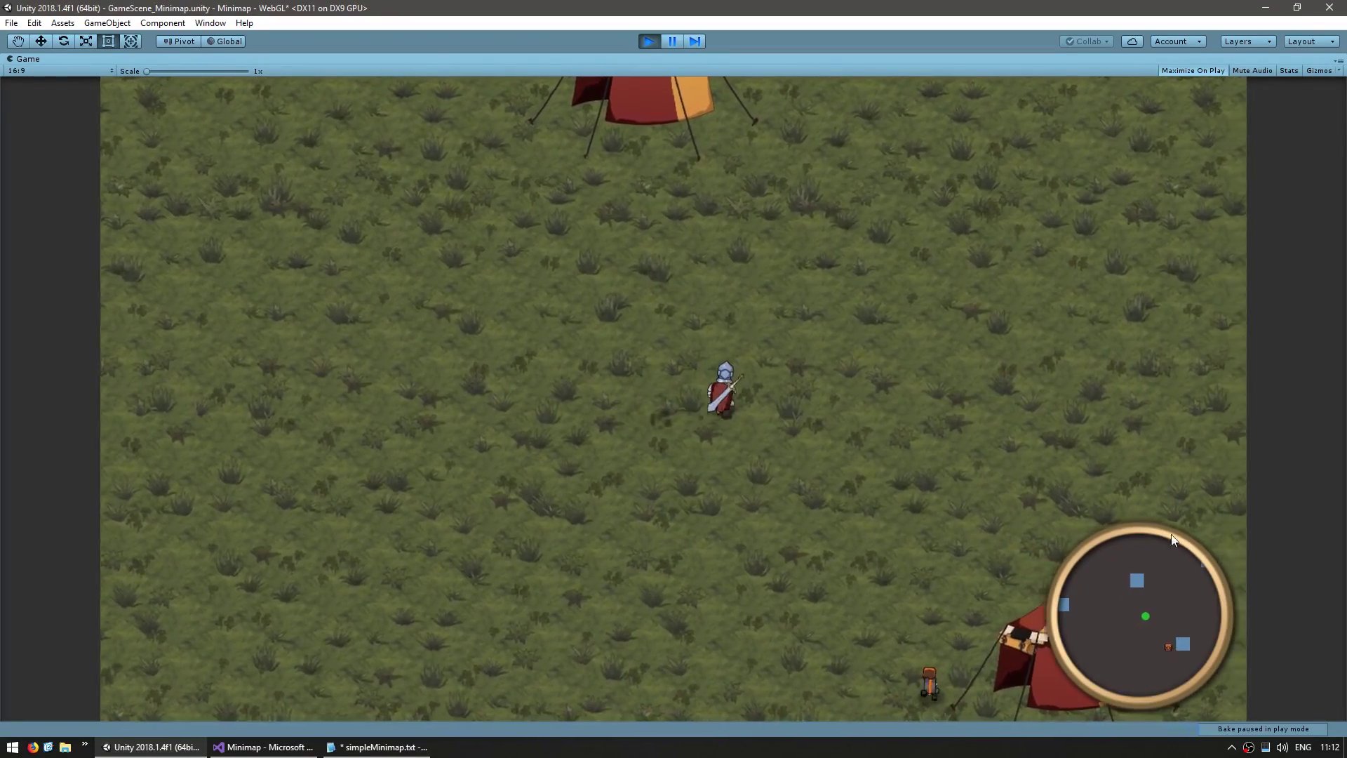
pyautogui.press('w')
pyautogui.press('a')
pyautogui.press('s')
pyautogui.press('a')
pyautogui.press('a')
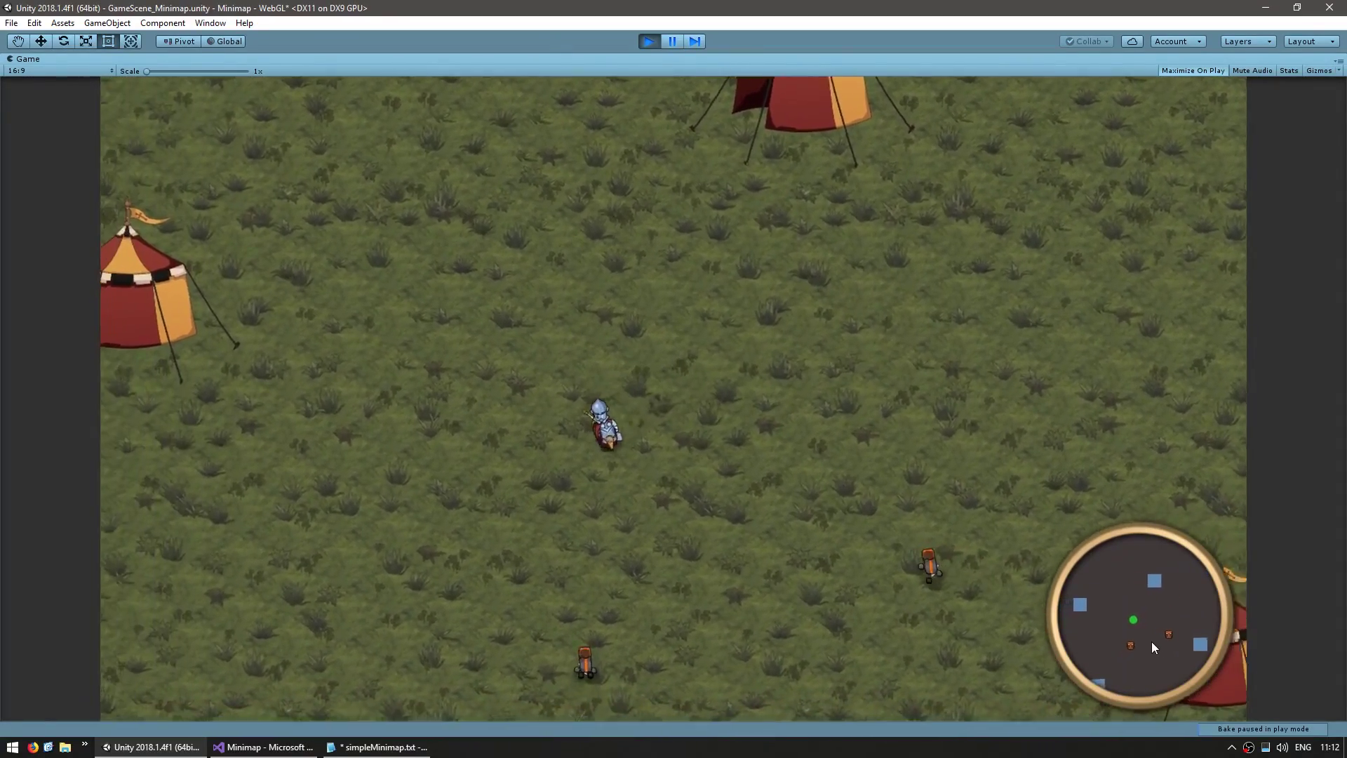
# - Move the player past the approaching enemies toward another tent to check how the minimap markers track their positions
pyautogui.press('s')
pyautogui.press('w')
pyautogui.press('d')
pyautogui.press('d')
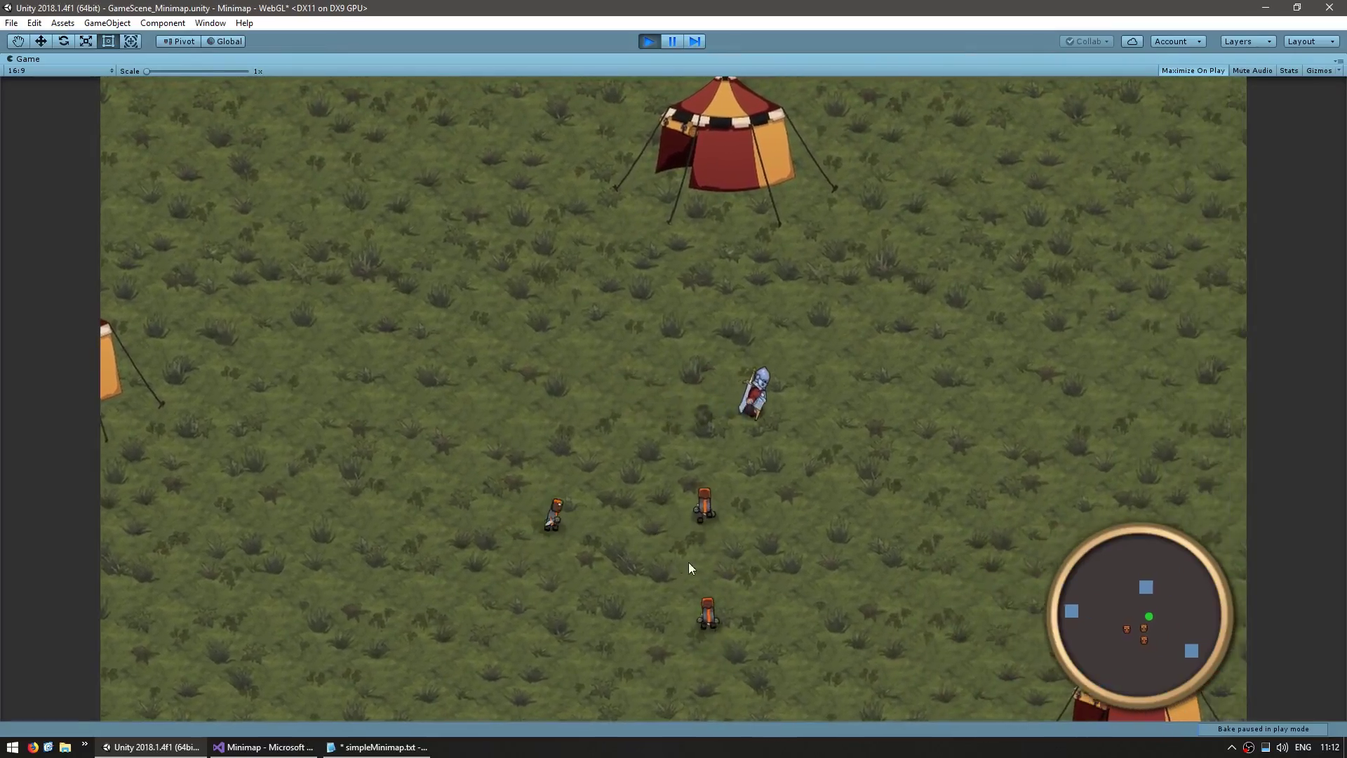
pyautogui.press('s')
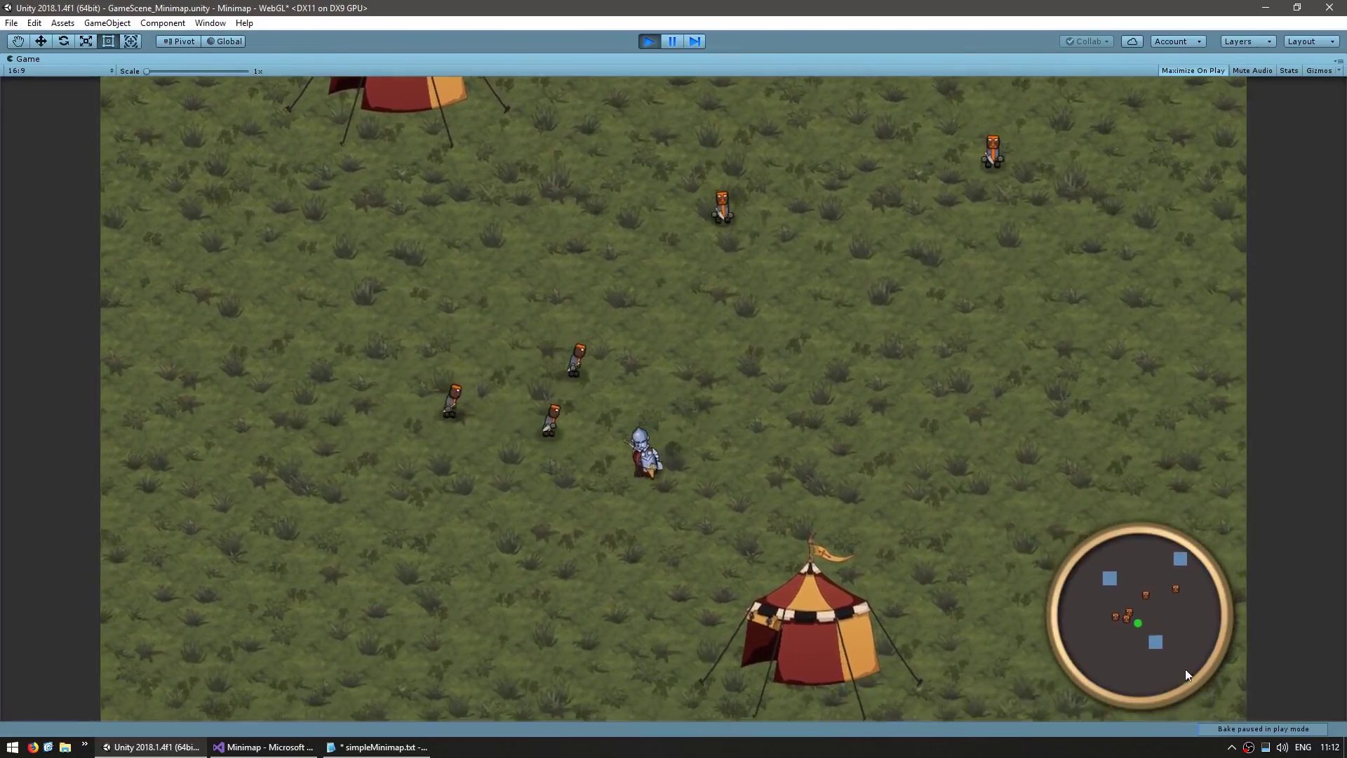
pyautogui.press('a')
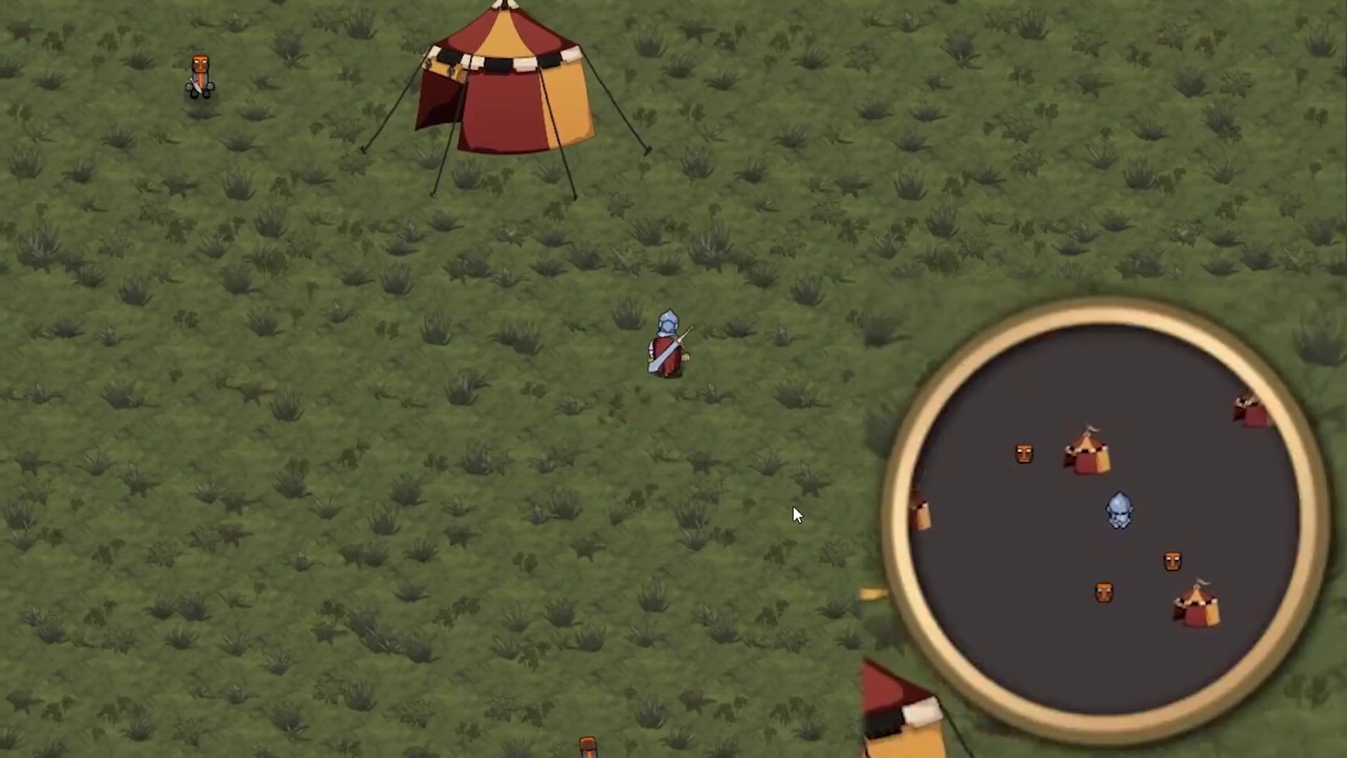
pyautogui.press('w')
pyautogui.press('d')
pyautogui.press('s')
pyautogui.press('a')
pyautogui.click(482, 488)
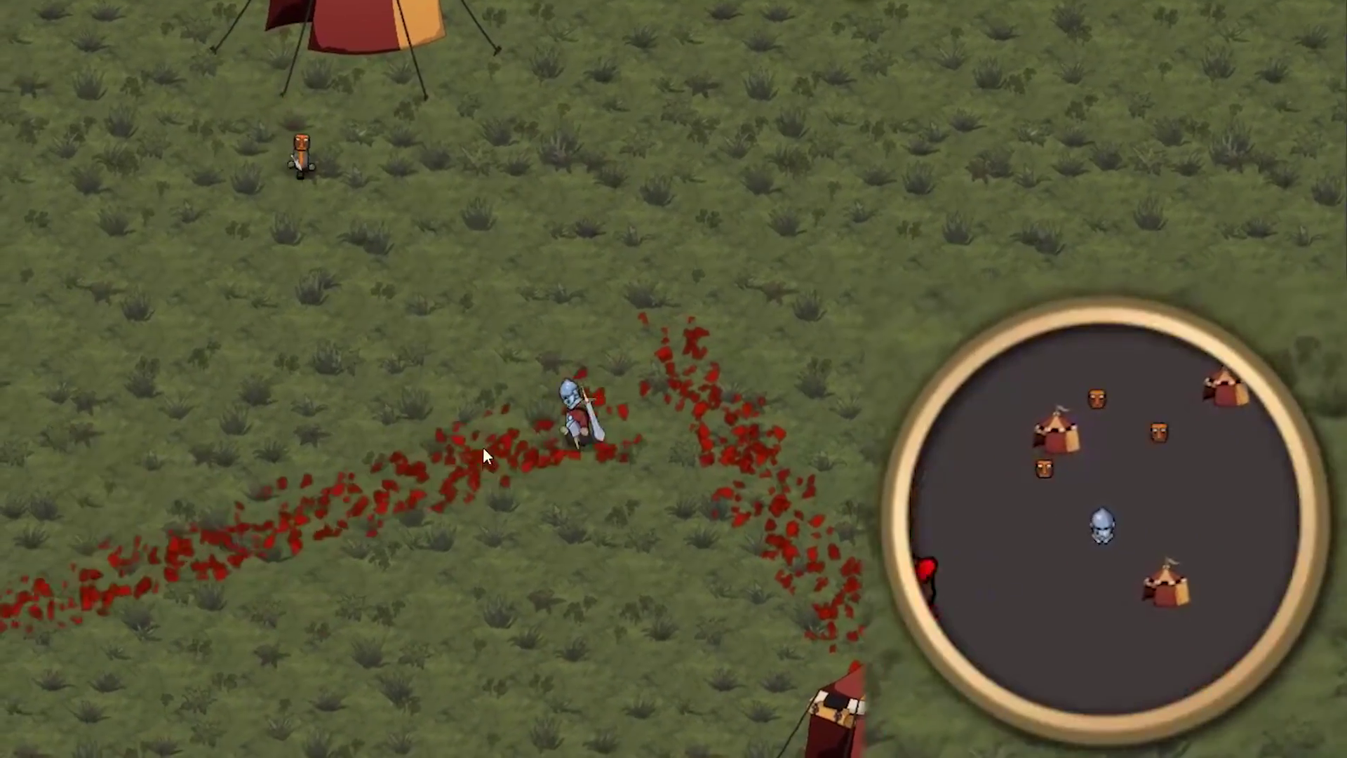
pyautogui.press('w')
pyautogui.click(468, 289)
pyautogui.press('d')
pyautogui.click(694, 211)
pyautogui.click(688, 400)
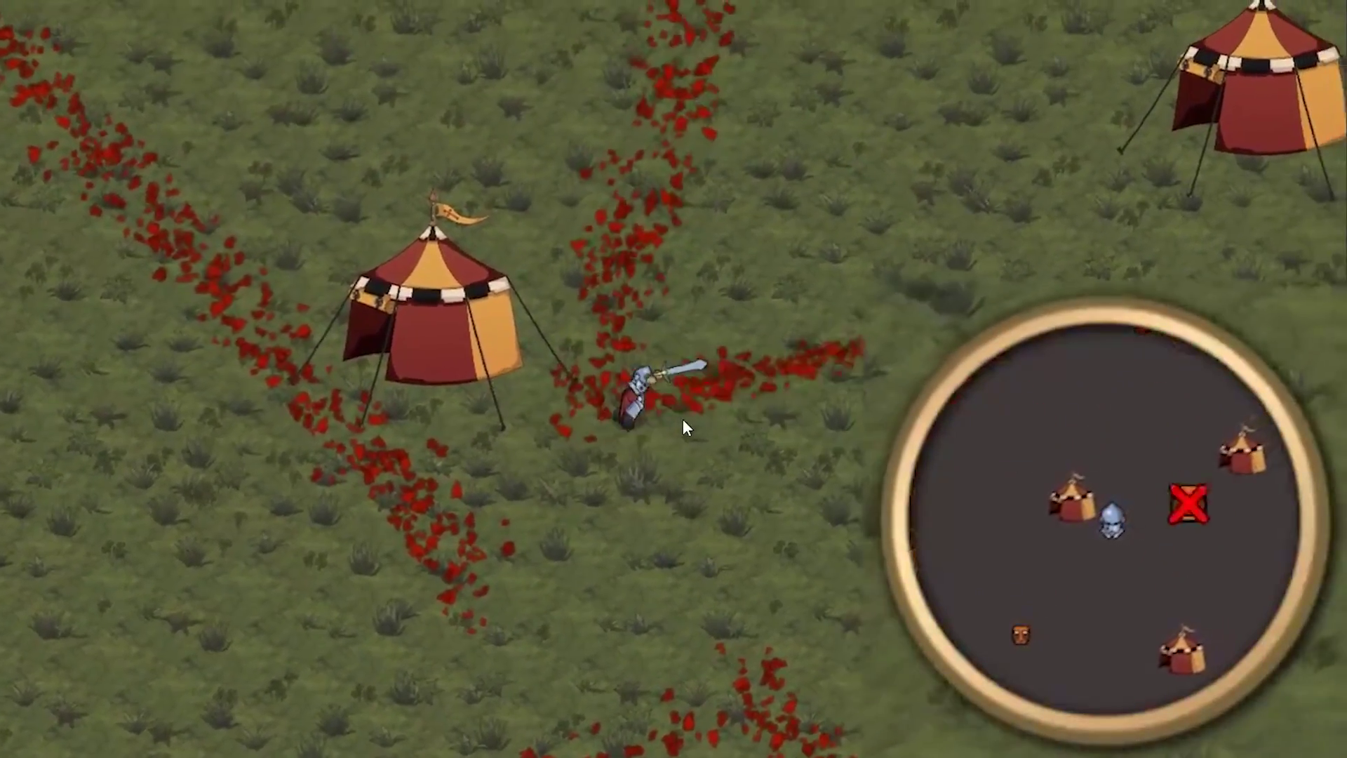
pyautogui.press('s')
pyautogui.click(756, 604)
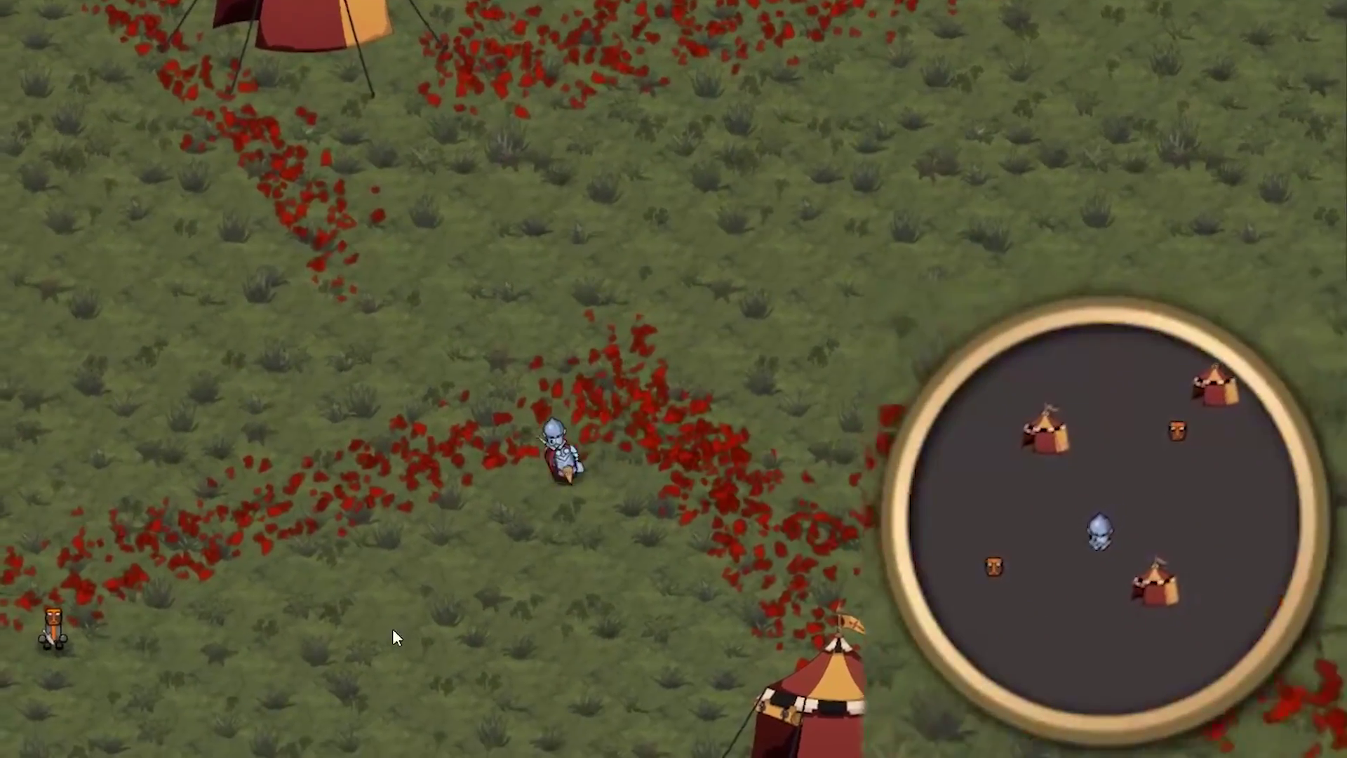
pyautogui.press('a')
pyautogui.click(352, 546)
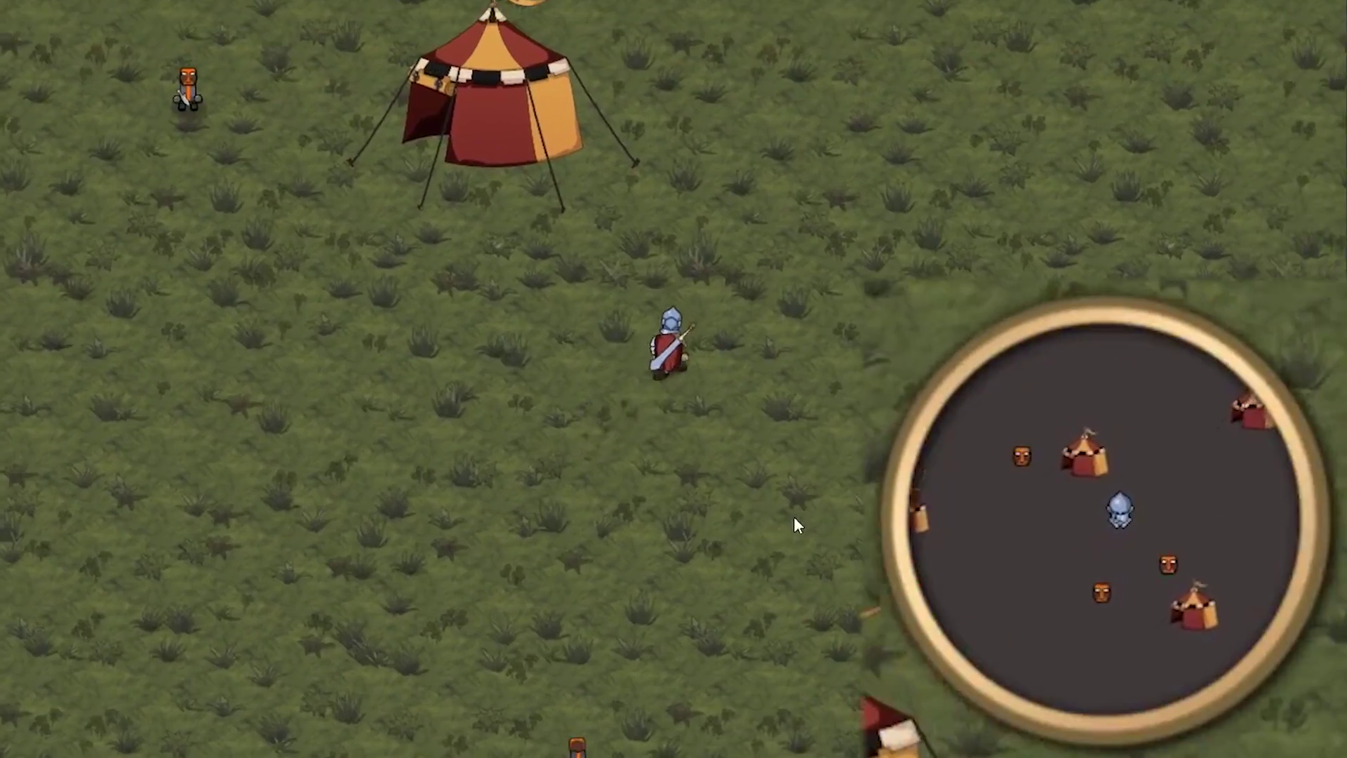
pyautogui.press('s')
pyautogui.press('d')
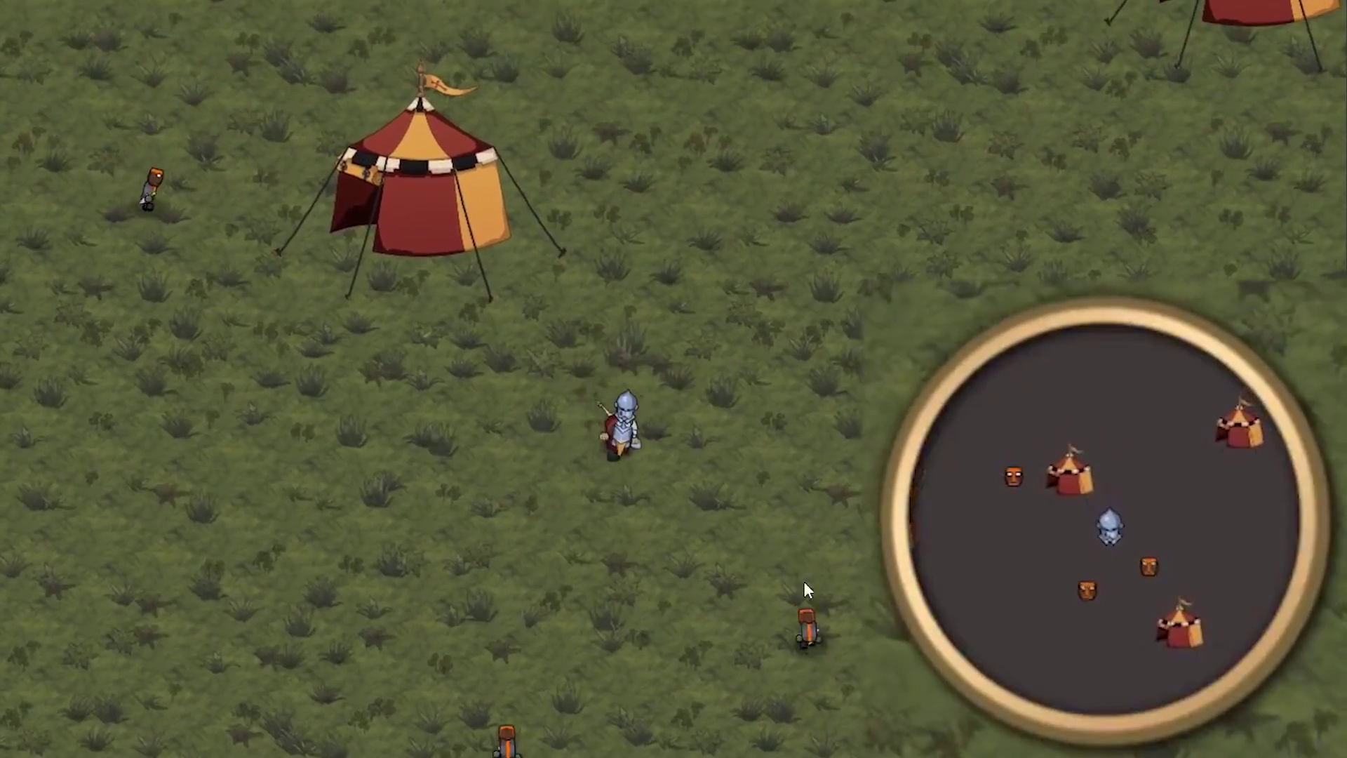
pyautogui.click(723, 587)
pyautogui.press('a')
pyautogui.click(492, 466)
pyautogui.press('w')
pyautogui.click(490, 298)
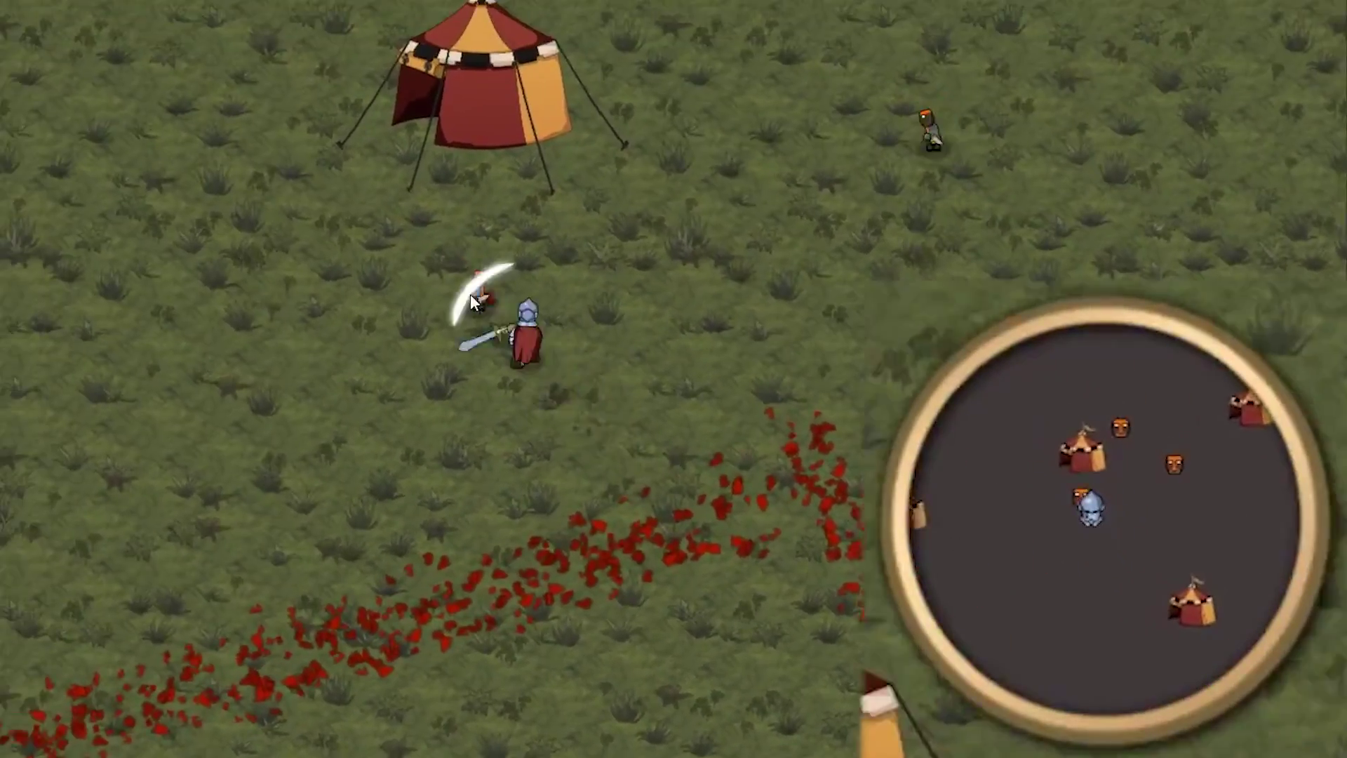
pyautogui.press('d')
pyautogui.click(727, 235)
pyautogui.click(701, 379)
pyautogui.press('s')
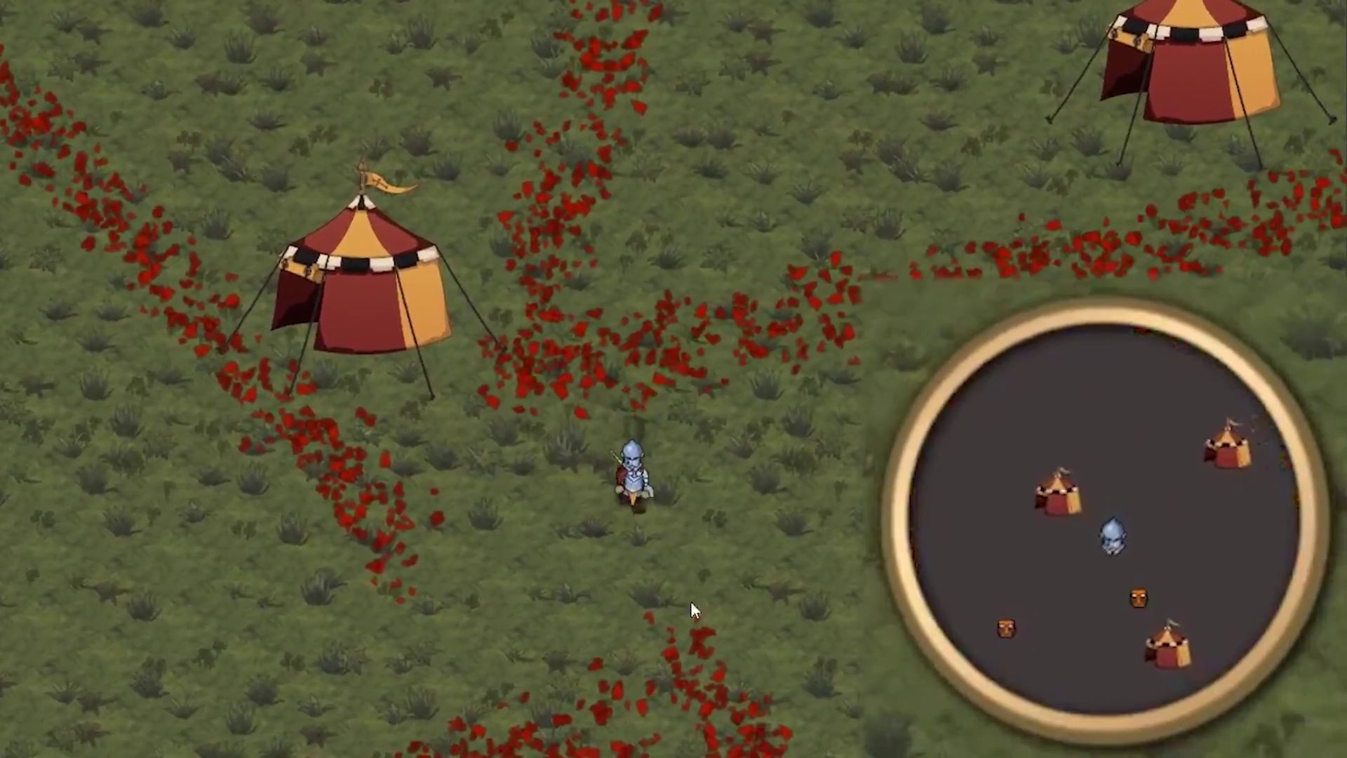
pyautogui.click(765, 652)
pyautogui.click(748, 576)
pyautogui.press('a')
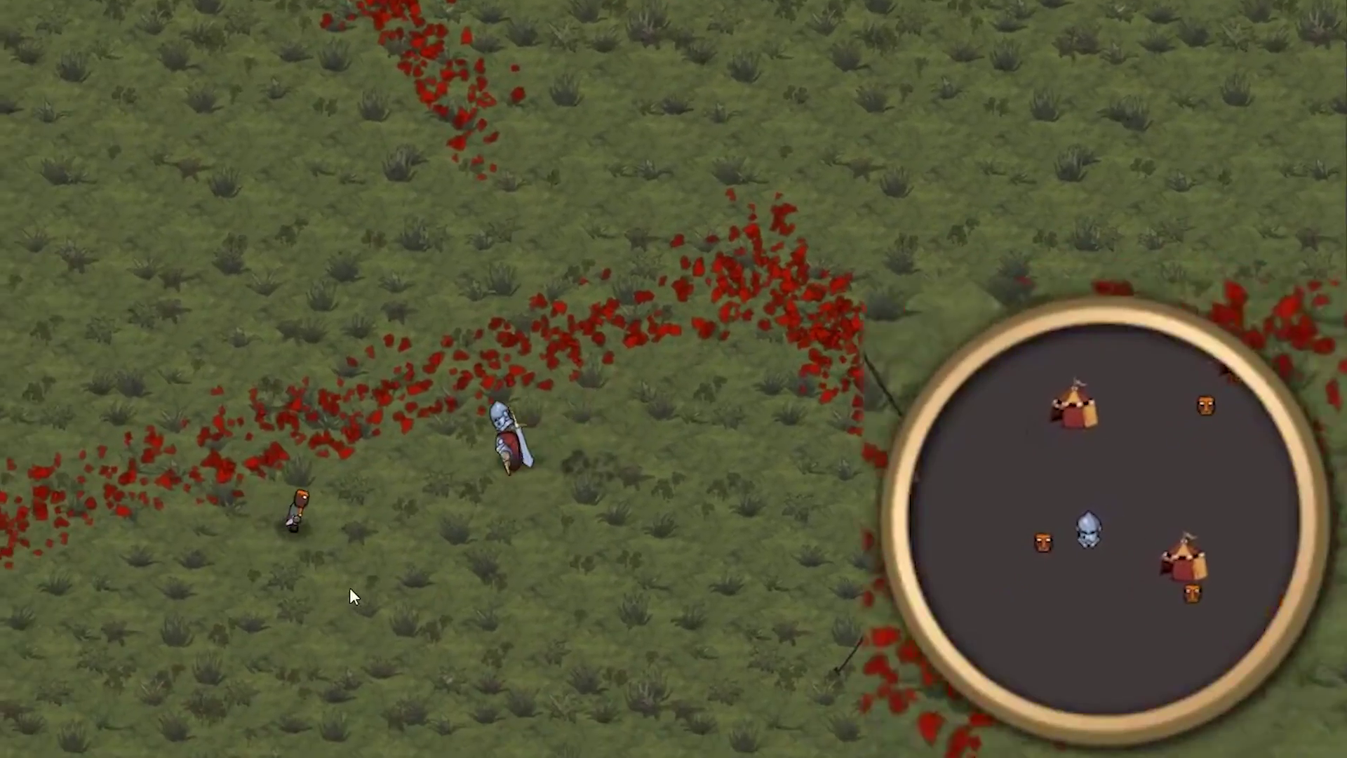
pyautogui.click(350, 551)
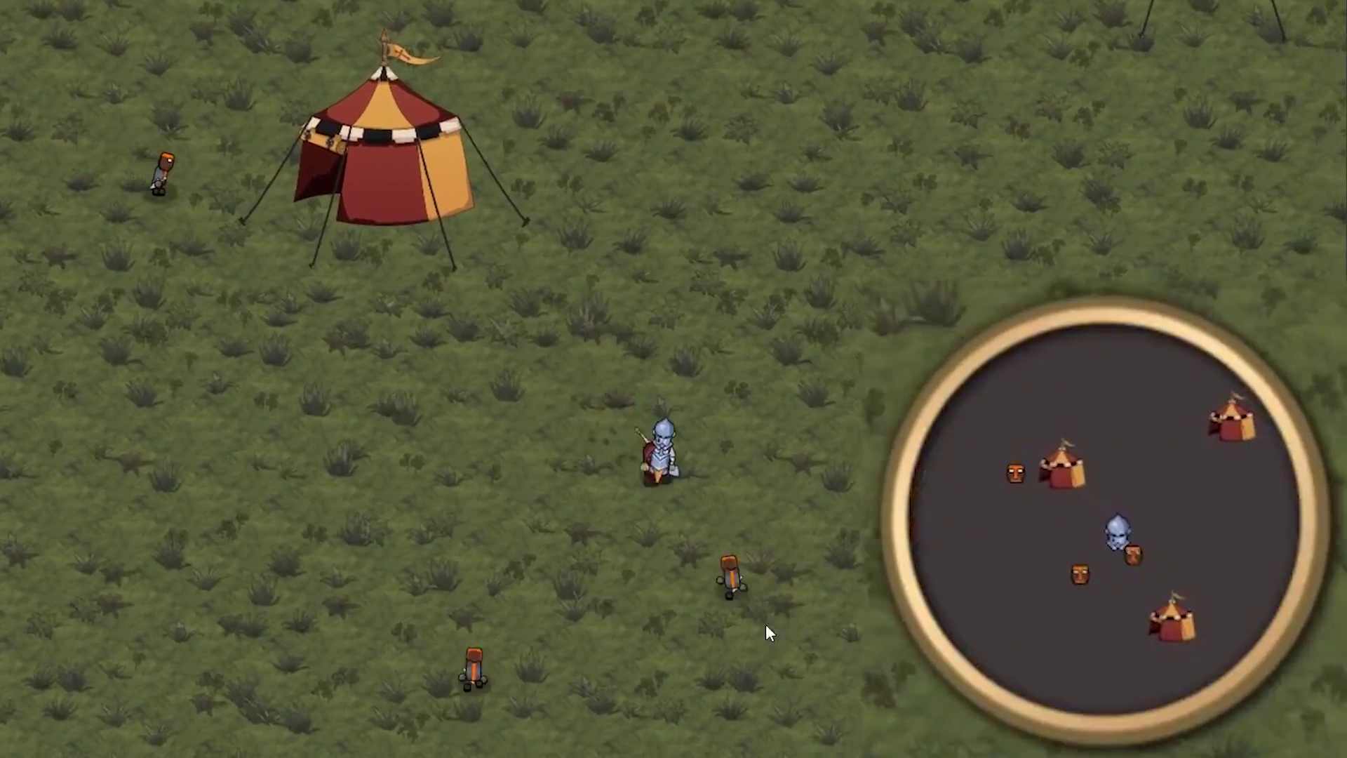
pyautogui.click(765, 628)
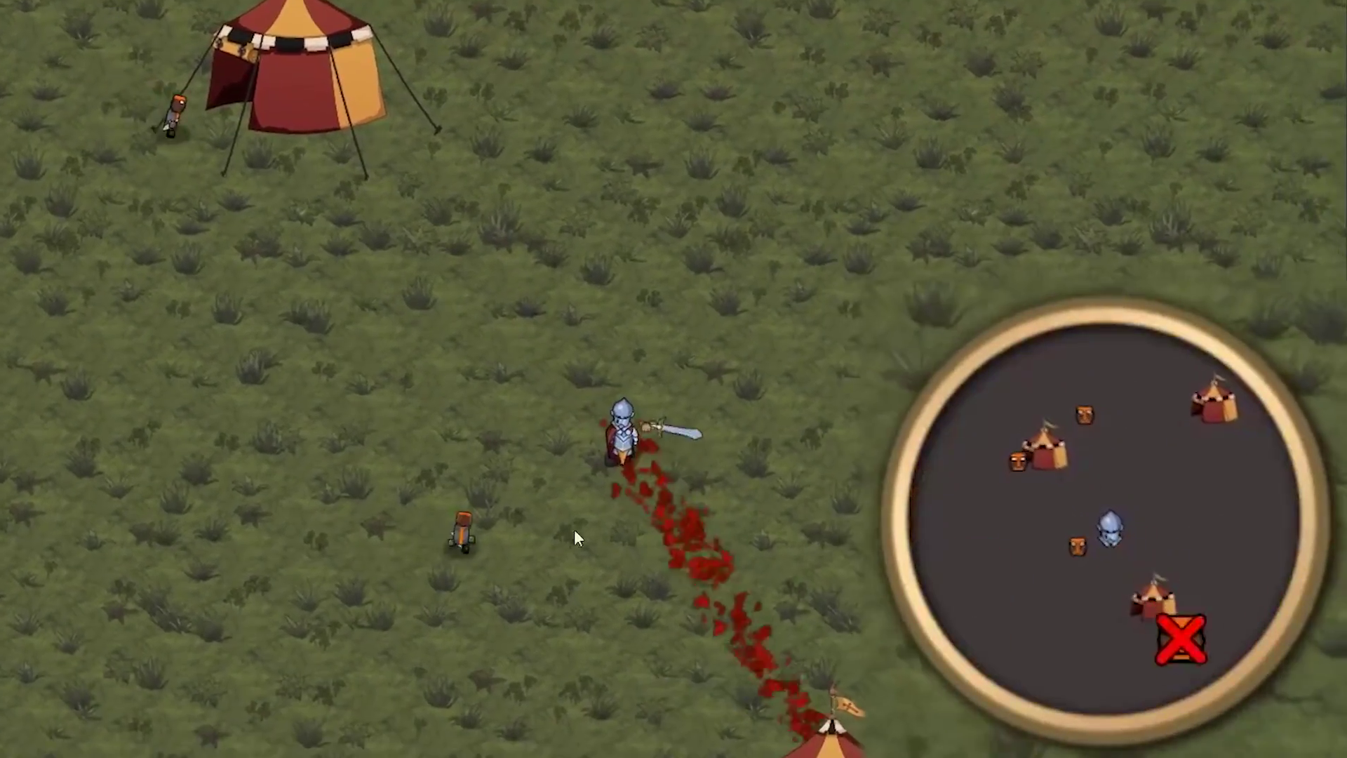
pyautogui.press('a')
pyautogui.click(483, 490)
pyautogui.press('w')
pyautogui.click(457, 314)
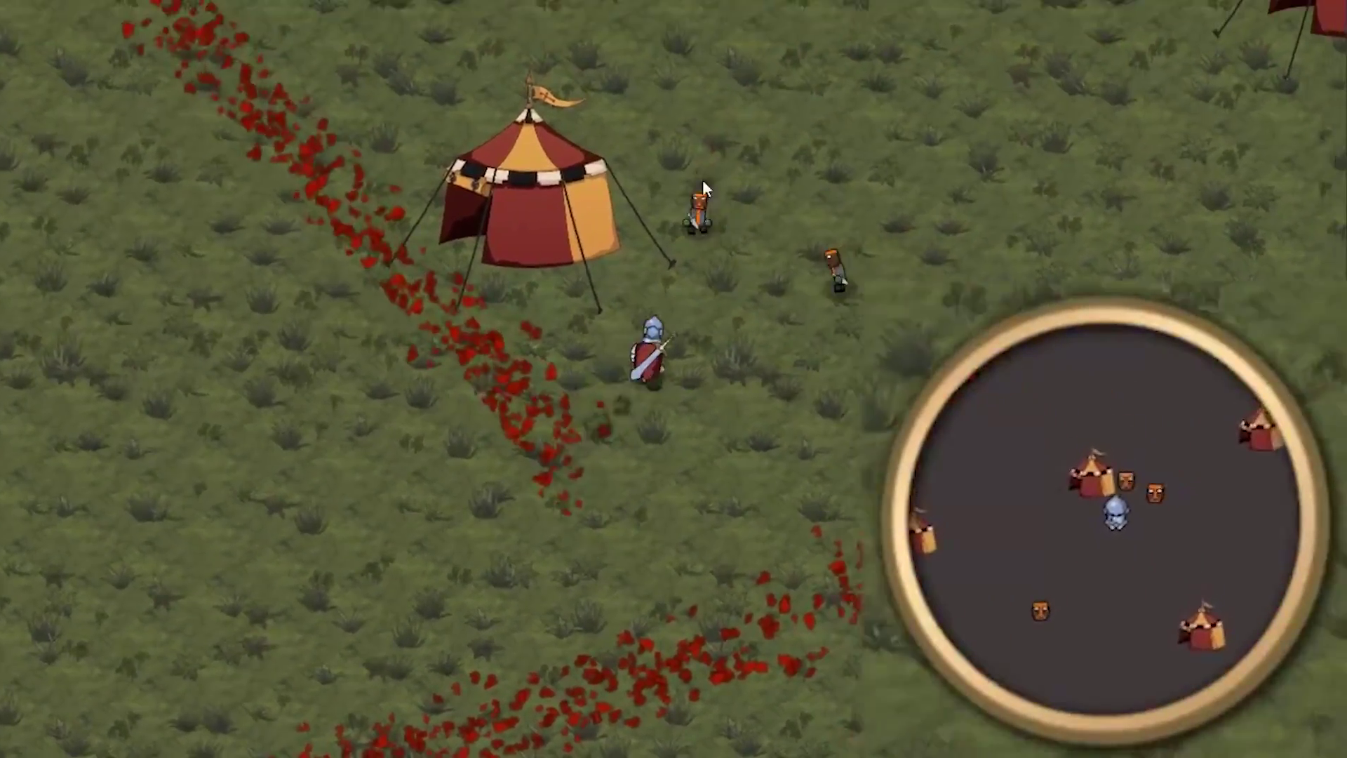